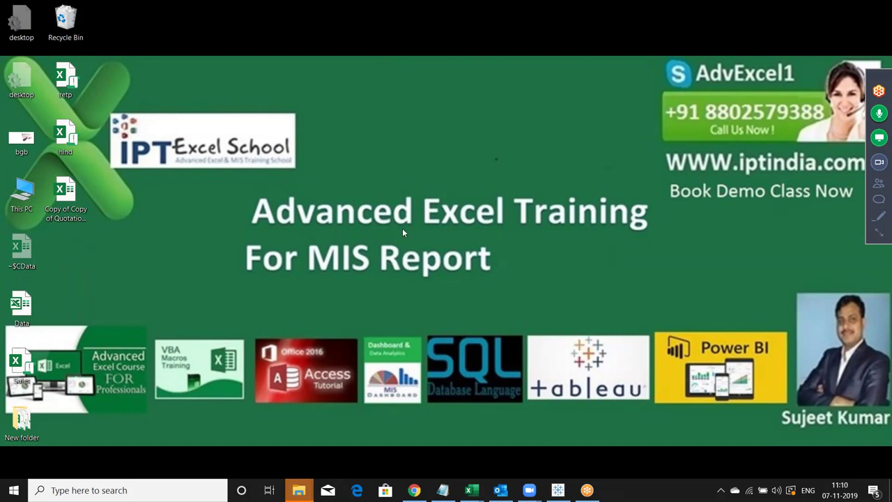
- Leave the Data workbook, switch to Book2's Sheet1 and select the Team column A
mouse_move(471, 491)
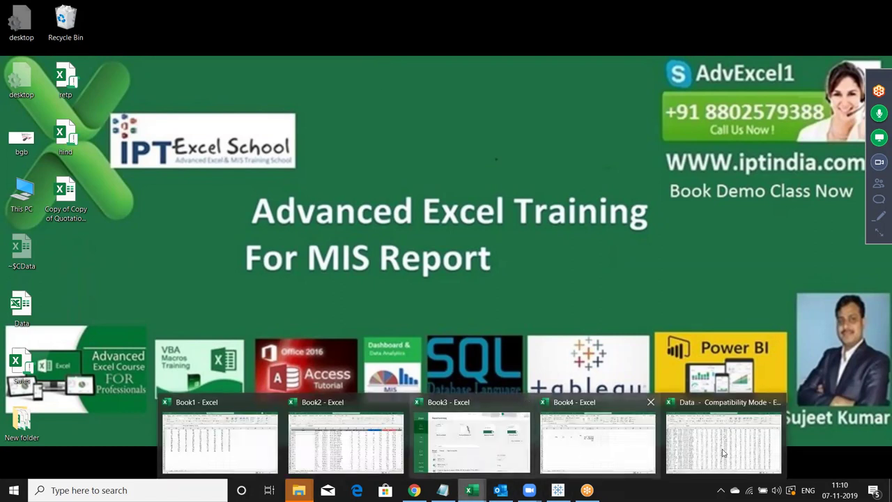
left_click(744, 449)
key("ctrl+Home")
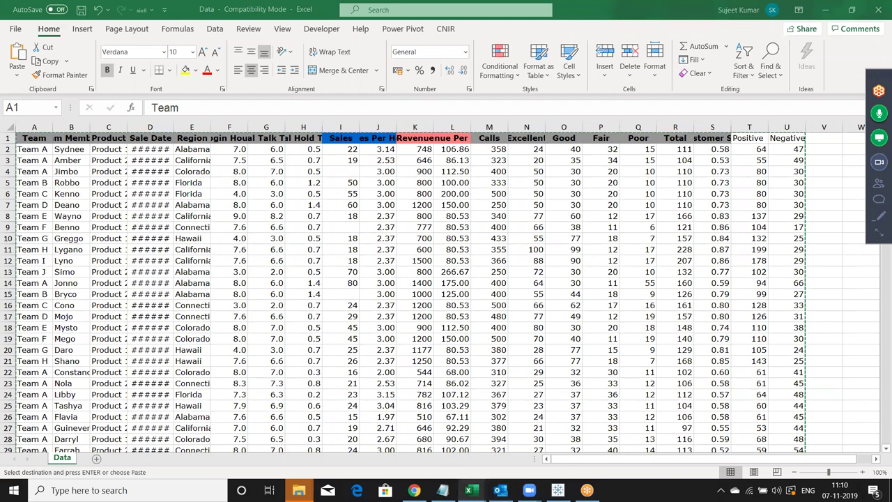
mouse_move(453, 481)
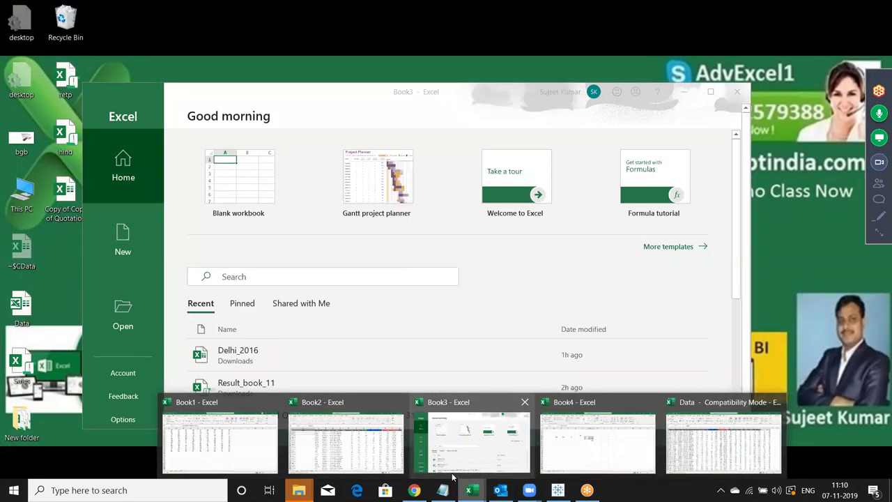
left_click(394, 461)
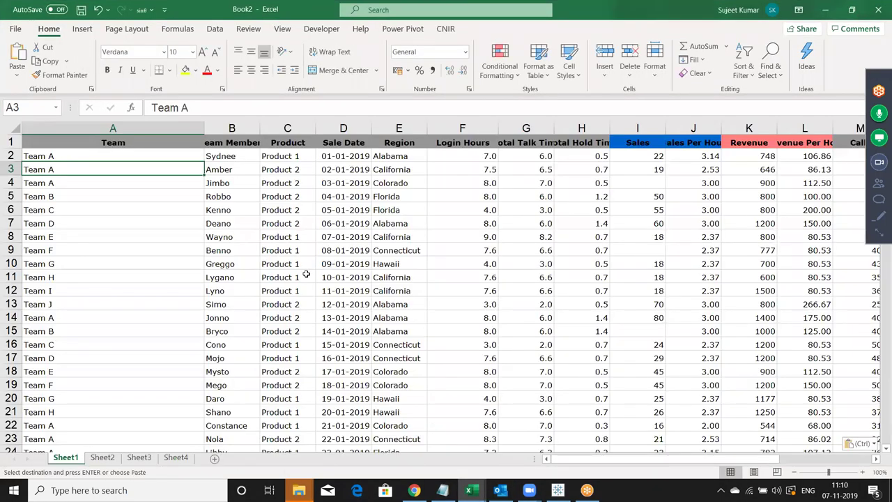
left_click(149, 128)
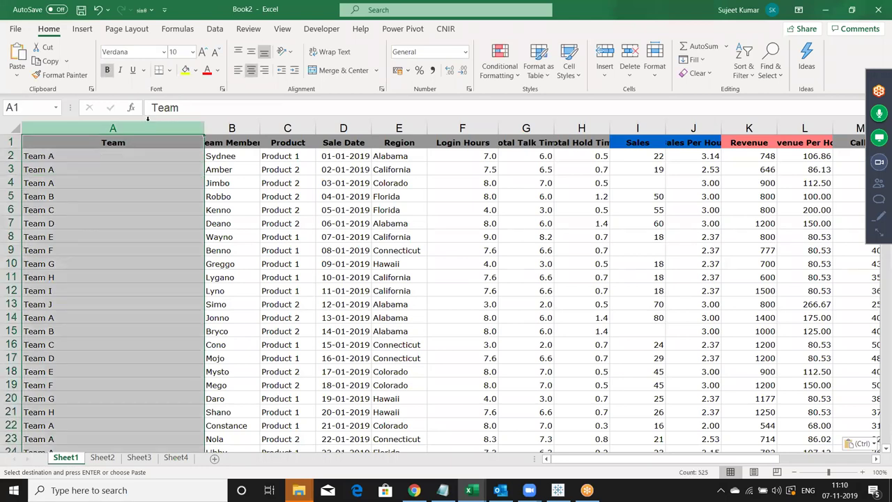
- Insert a new column before Team headed SID, with 1101 and 1102 in the first two rows
key("ctrl+shift+plus")
type("SID")
key("Return")
type("1101")
key("Return")
type("1102")
key("Return")
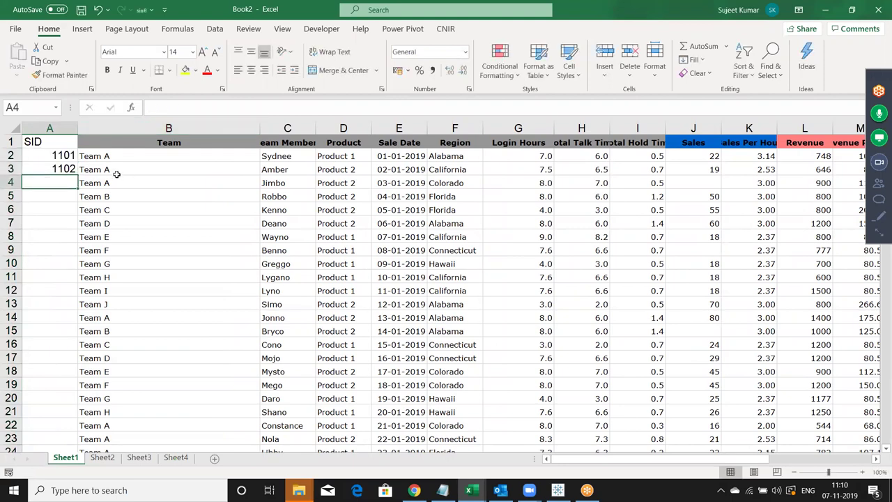
- Fill the SID series down the whole list, ending at 1624 in row 525
left_click(49, 159)
left_click_drag(48, 158, 55, 170)
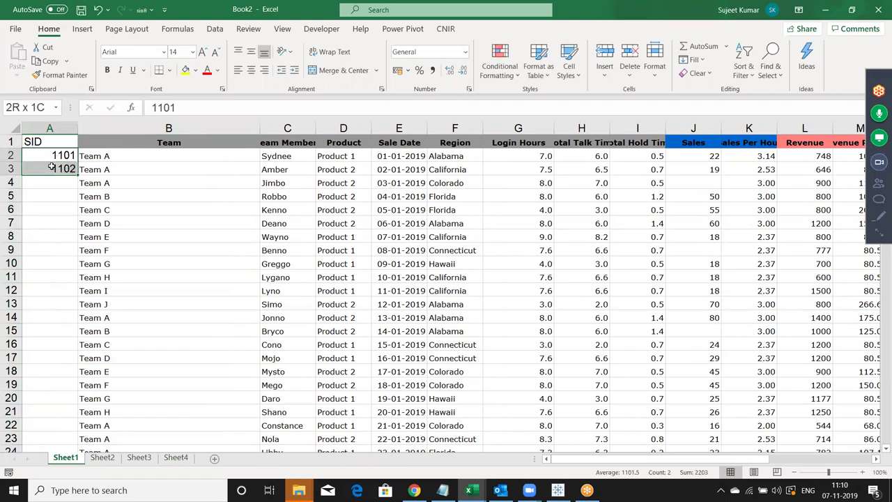
double_click(76, 173)
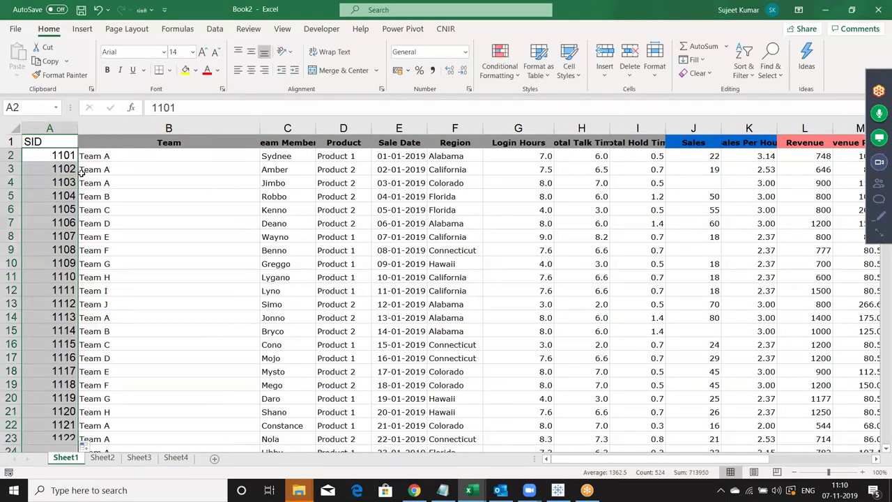
key("ctrl+Home")
key("ctrl+Down")
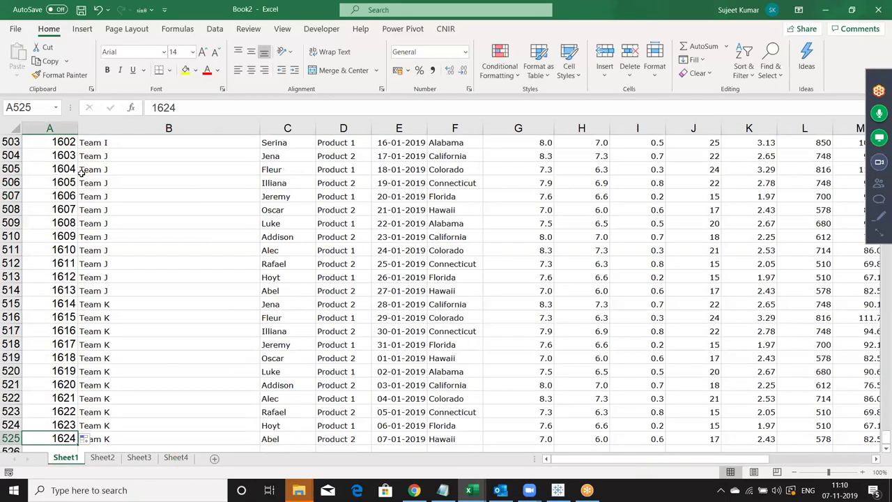
- Copy Sheet1's header row from SID onward and paste it at A1 of Sheet2
key("ctrl+Up")
key("ctrl+shift+Right")
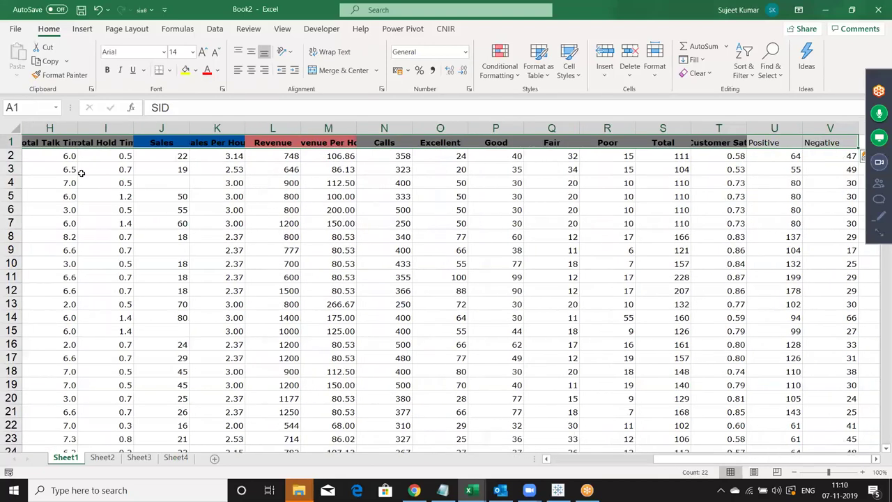
key("ctrl+c")
key("ctrl+q")
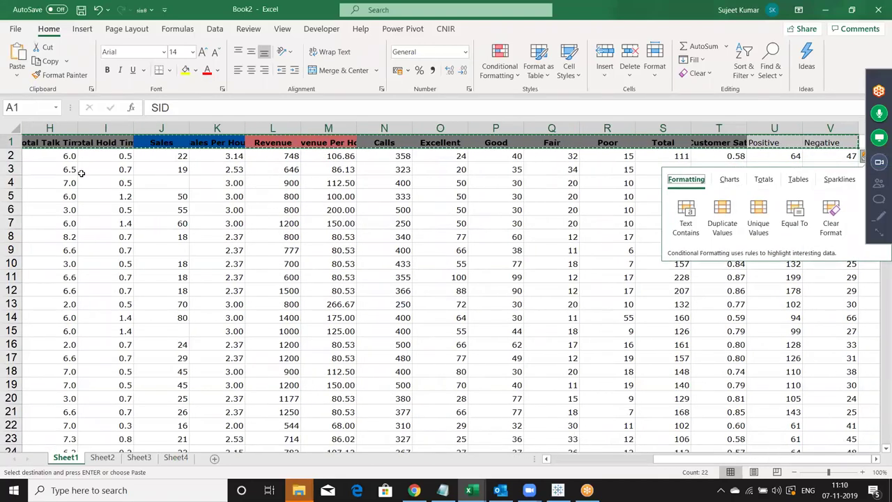
key("Right")
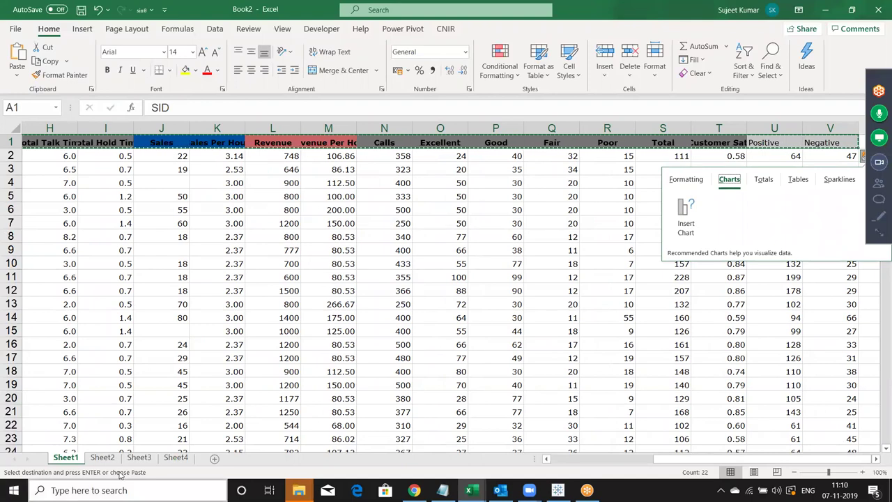
left_click(110, 459)
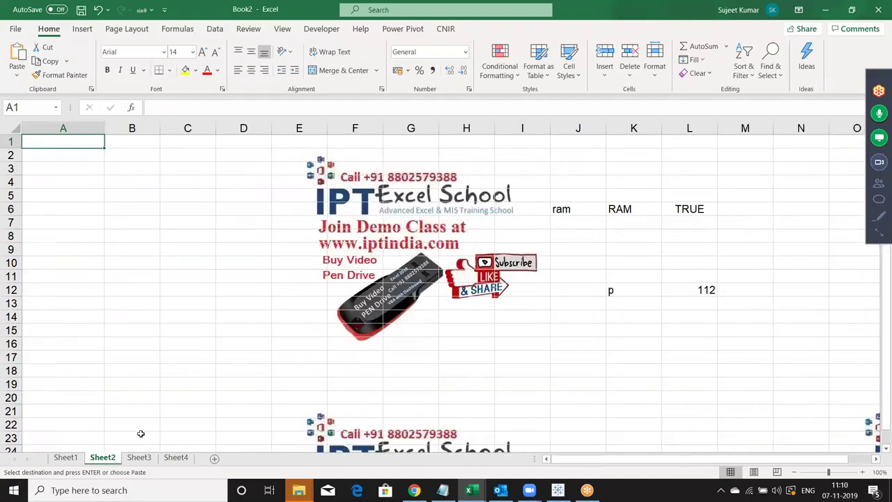
key("ctrl+v")
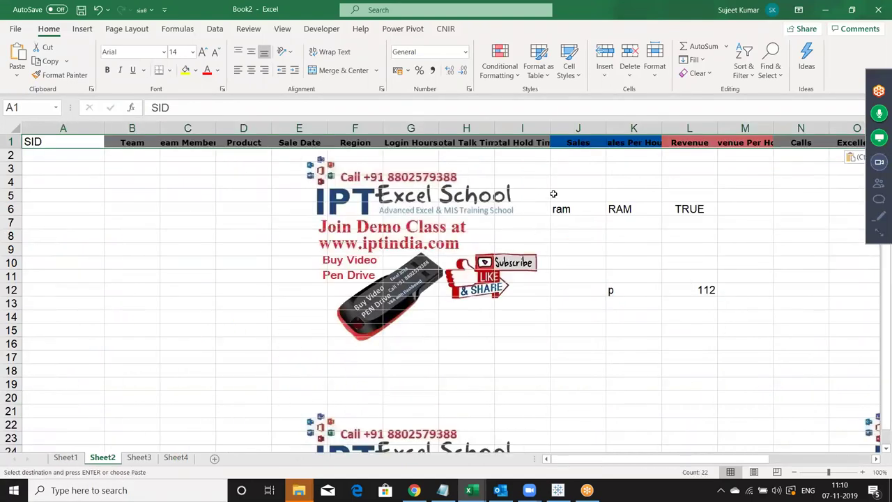
- Clear the leftover entries in J5:M13 on Sheet2 and return to cell A2
left_click_drag(552, 195, 578, 224)
left_click_drag(723, 295, 739, 304)
key("Delete")
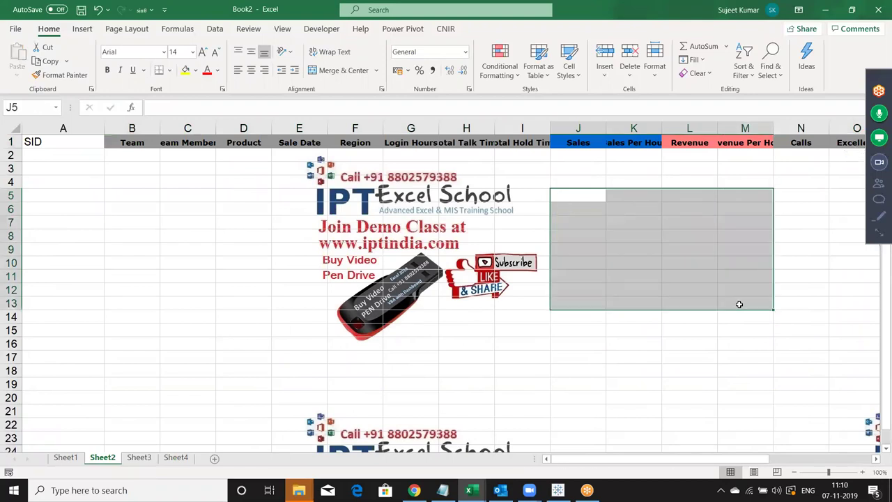
key("Home")
key("ctrl+Home")
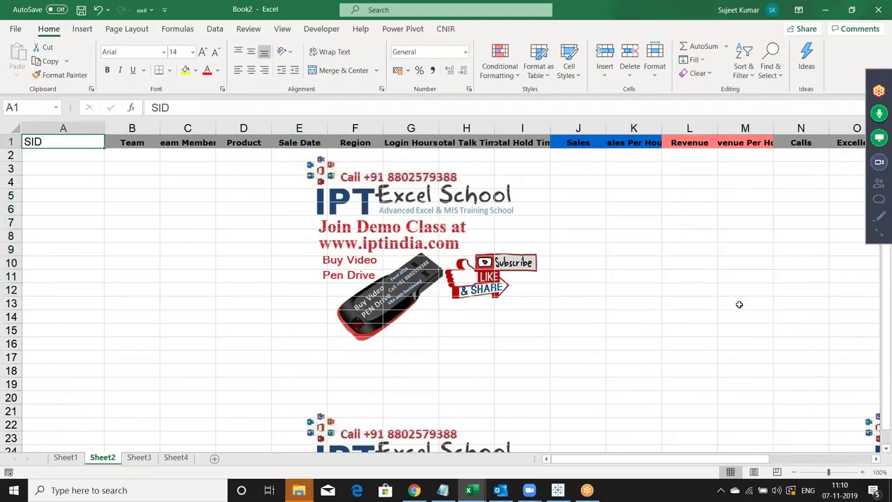
key("Down")
- Enter the SIDs 1150, 1120 and 1105 into A2:A4
type("1150")
key("Return")
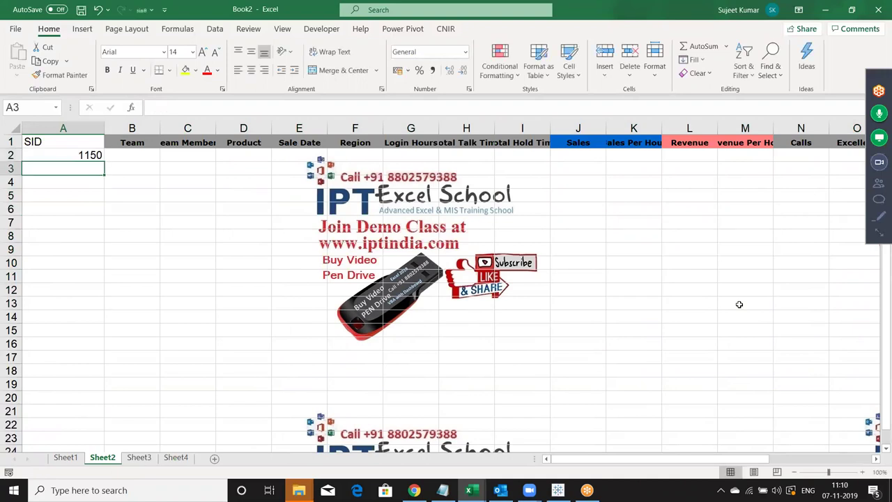
type("1120")
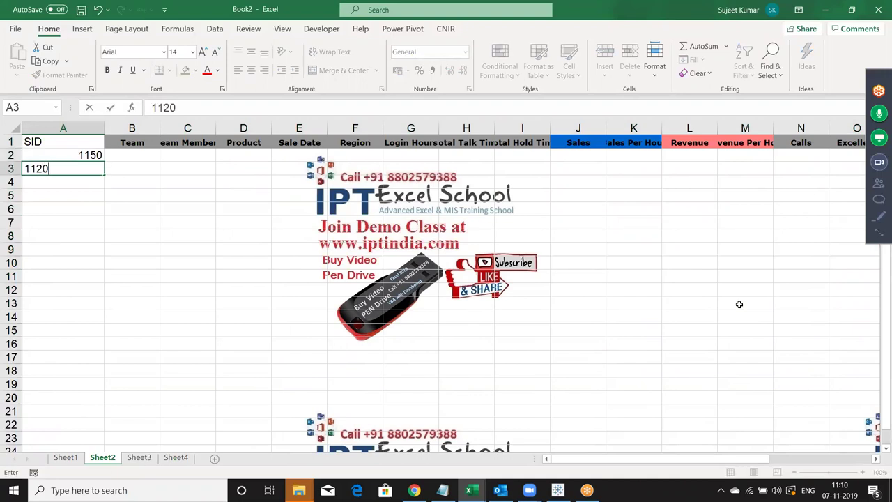
key("Return")
type("1105")
key("Return")
- Check the header row's extent, then copy SID 1150 from A2
key("Up")
key("Up")
key("Up")
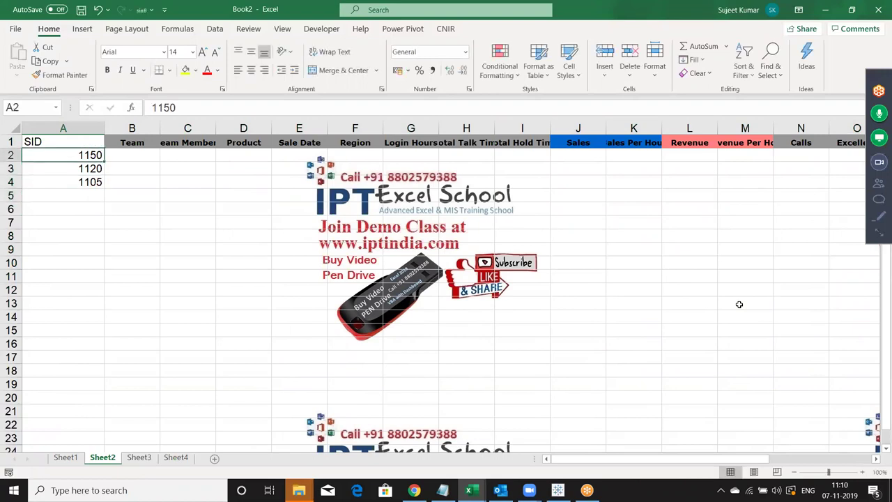
key("Up")
key("Right")
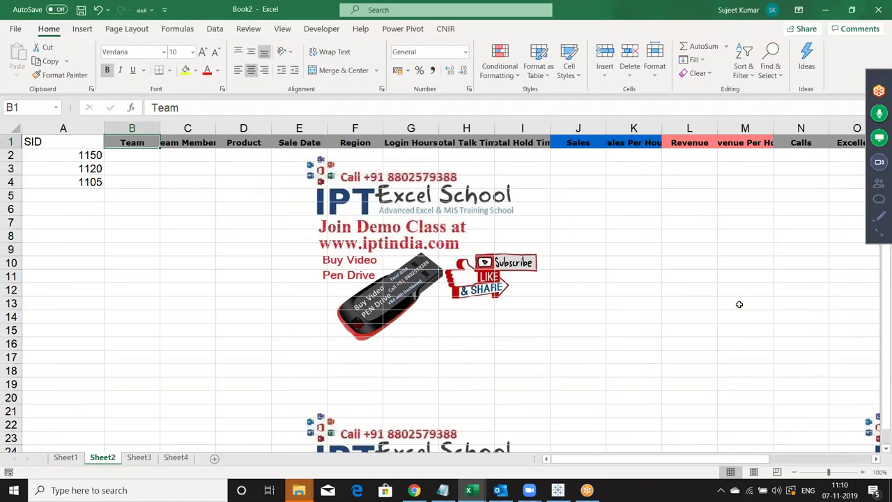
key("ctrl+Right")
key("ctrl+Left")
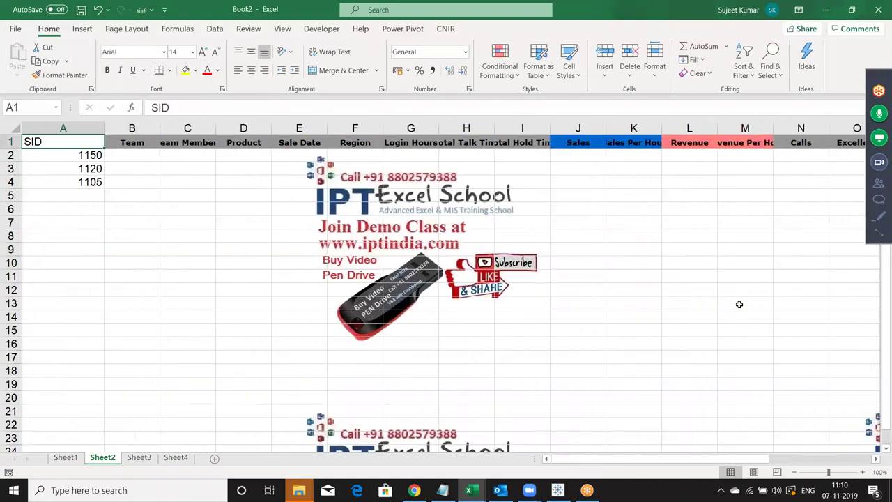
key("Down")
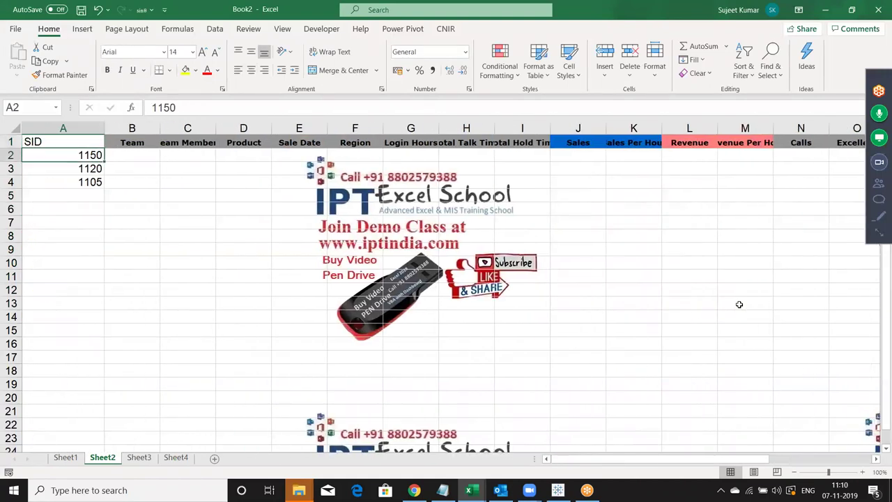
key("ctrl+c")
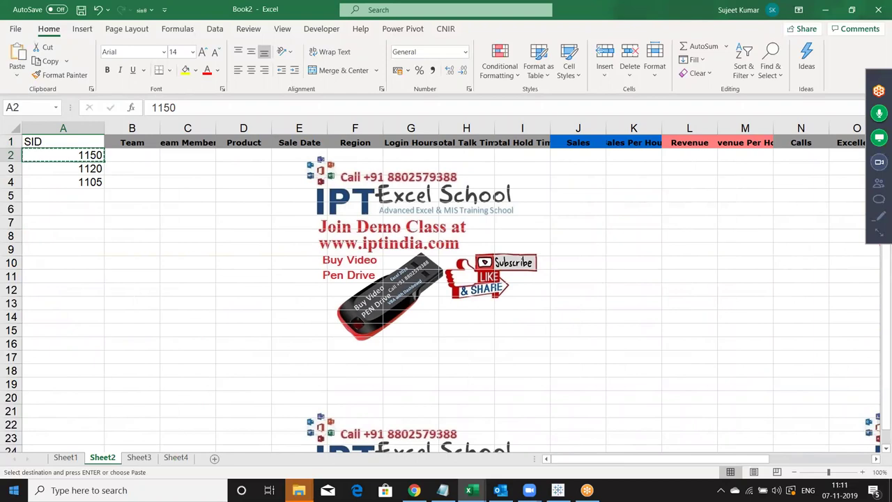
left_click(64, 457)
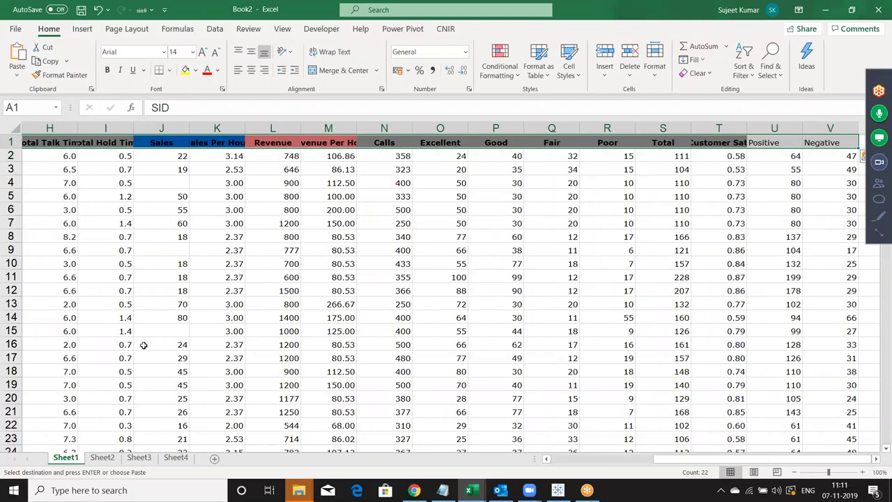
key("ctrl+Home")
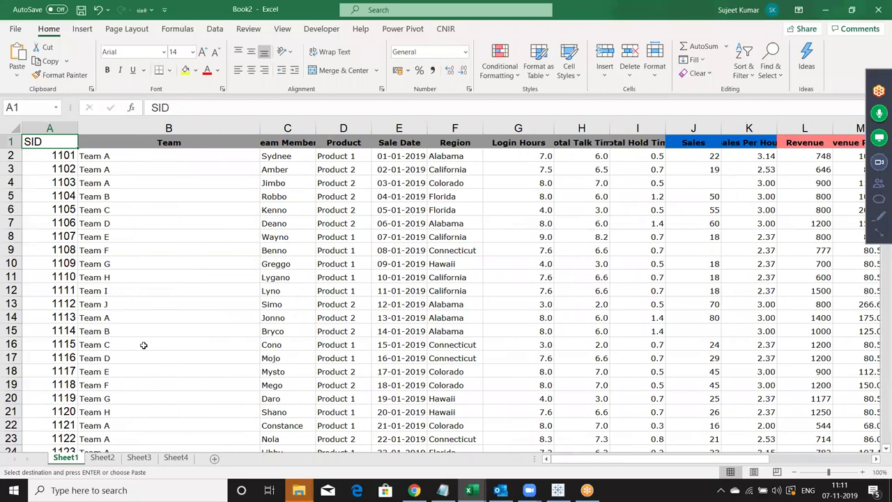
key("ctrl+f")
key("ctrl+v")
key("Return")
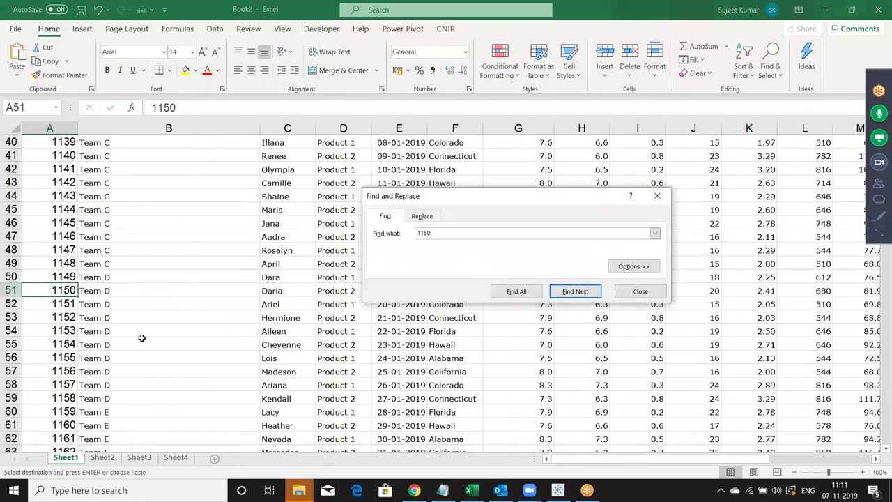
key("Escape")
key("Right")
key("ctrl+shift+Right")
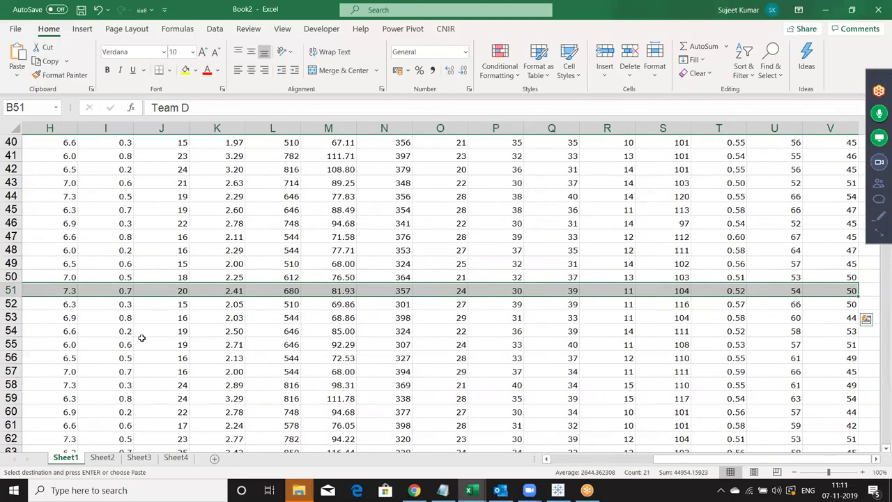
key("ctrl+Page_Down")
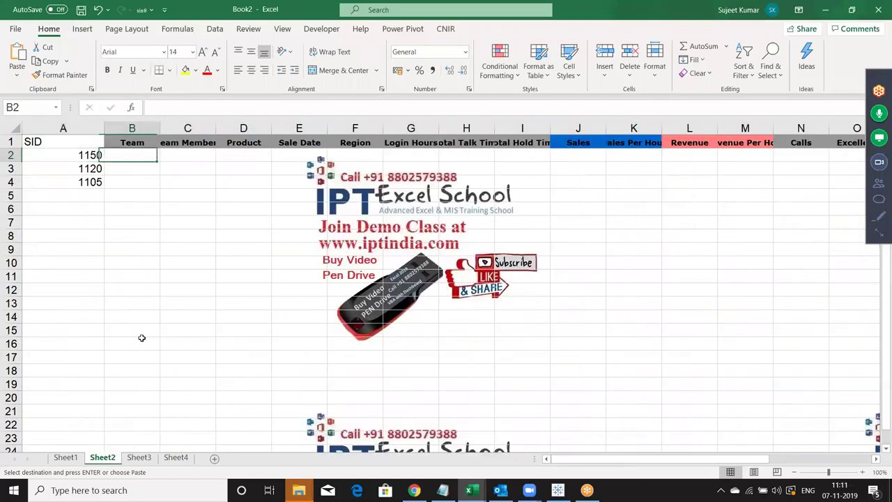
key("ctrl+v")
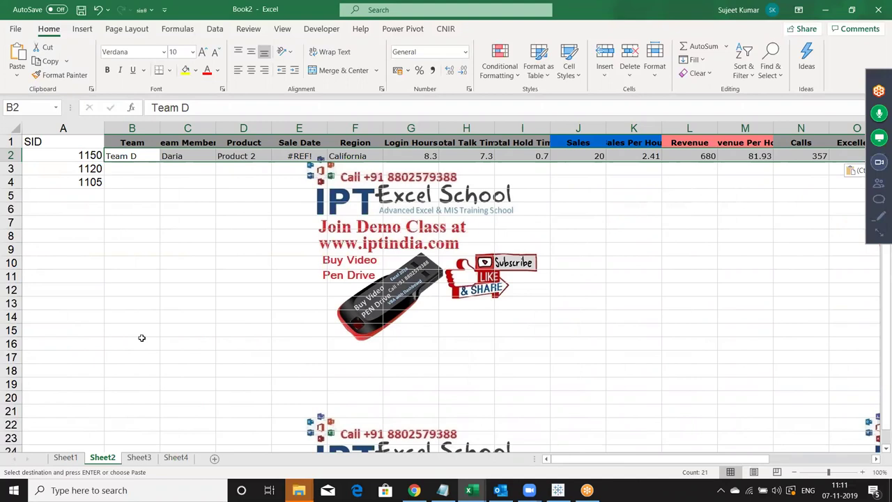
key("Delete")
key("ctrl+Page_Up")
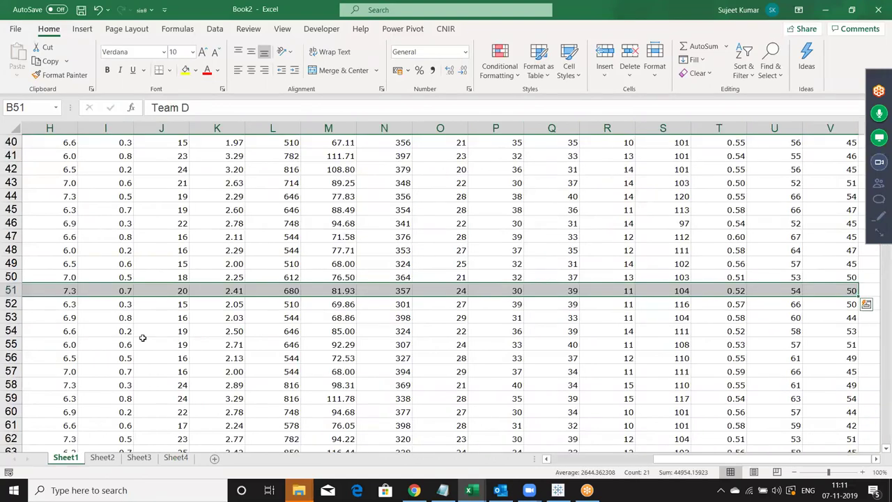
key("ctrl+Page_Down")
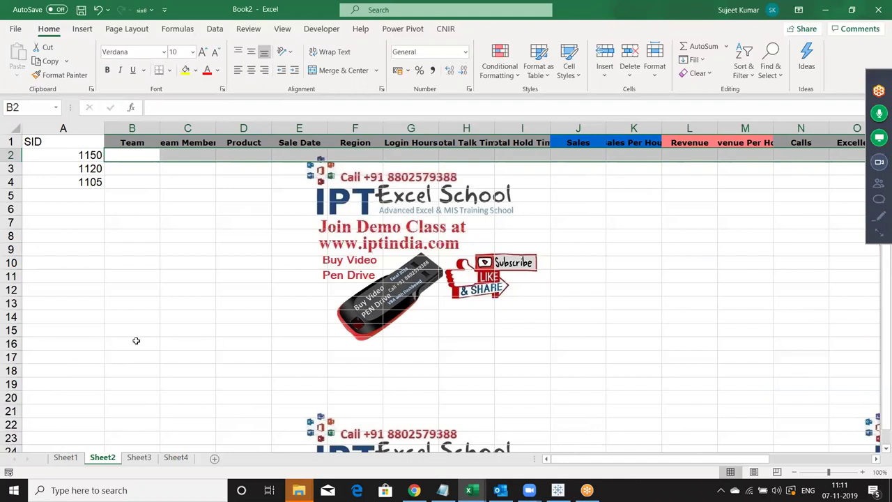
- In B2, begin a VLOOKUP formula using the SID in A2 as the lookup value
key("Left")
key("Right")
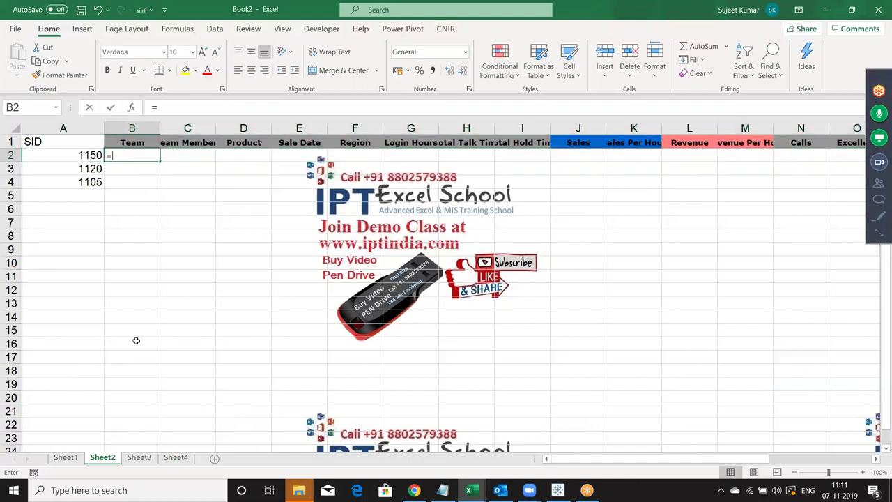
type("=vl")
key("Tab")
key("Left")
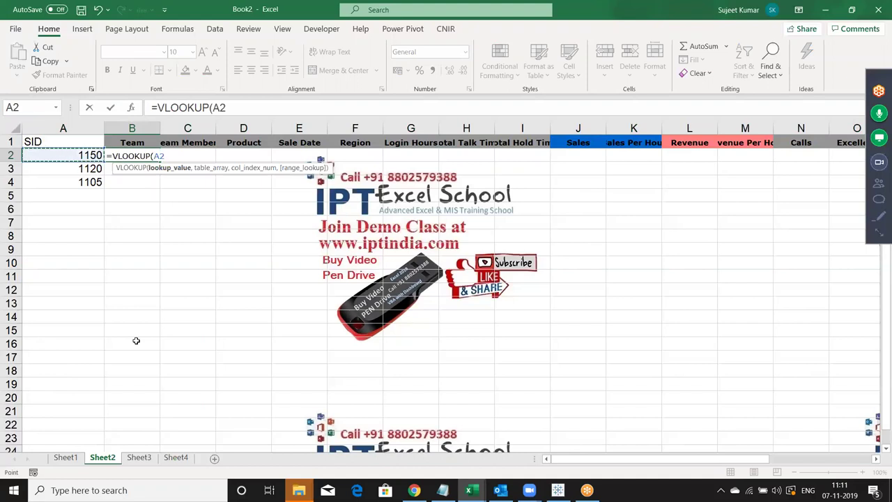
type(",")
- Finish B2 as =VLOOKUP(A2,Sheet1!A:V,2,0), returning Team D
left_click(66, 457)
left_click(69, 354)
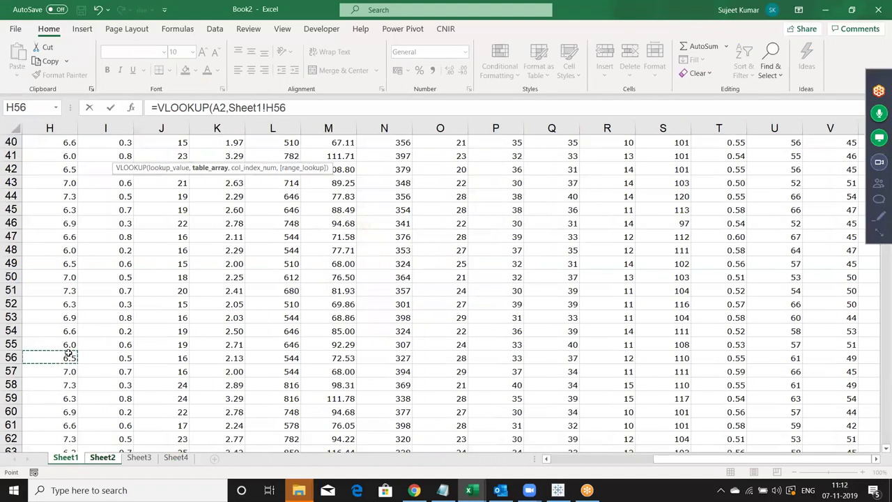
key("ctrl+Left")
key("ctrl+Up")
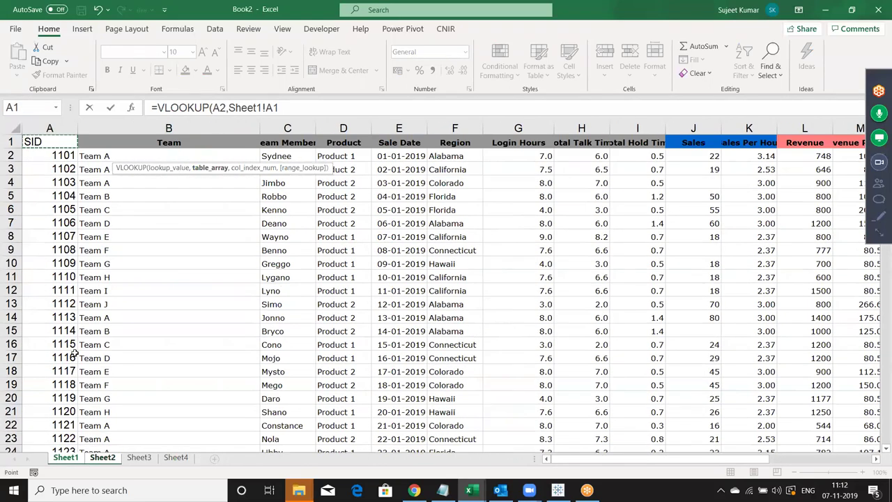
key("ctrl+space")
key("shift+Right")
key("shift+Right")
key("shift+Right")
key("shift+Right")
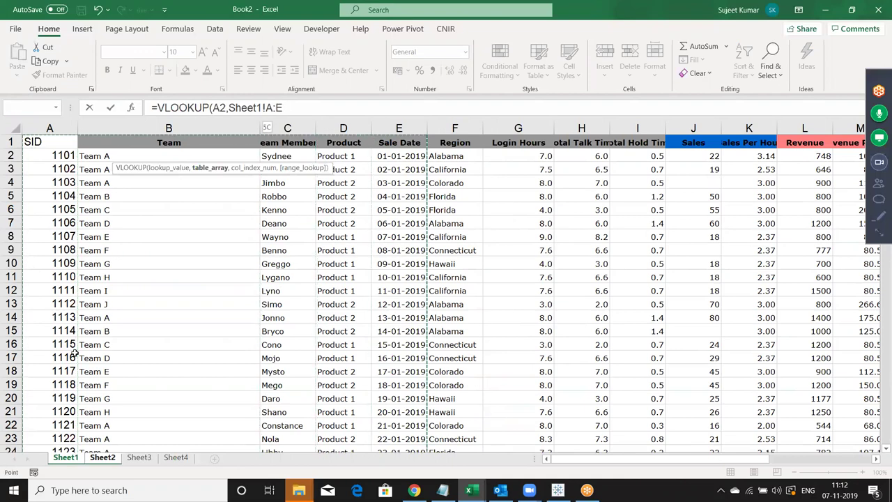
key("shift+Right")
key("shift+Right")
key("shift+Right")
key("shift+Right")
key("shift+Right")
key("shift+Right")
key("shift+Right")
key("shift+Right")
key("shift+Right")
key("shift+Right")
key("shift+Right")
key("shift+Right")
key("shift+Right")
key("shift+Right")
key("shift+Right")
key("shift+Right")
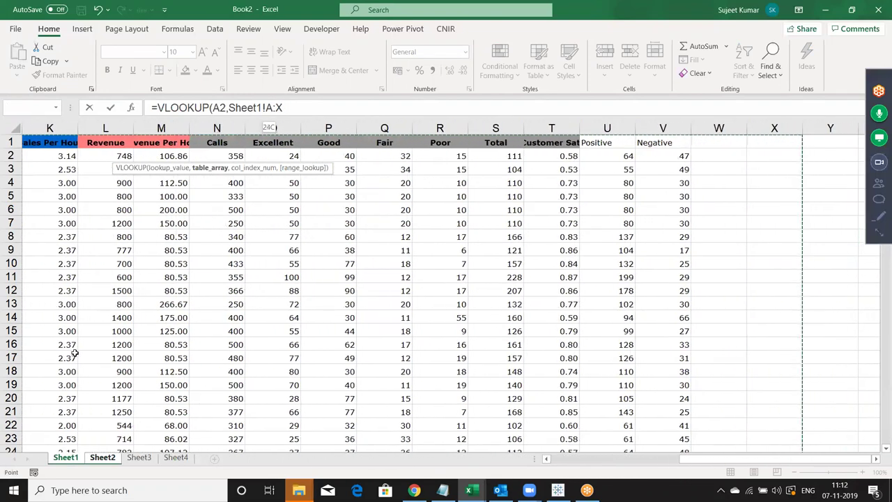
type(",")
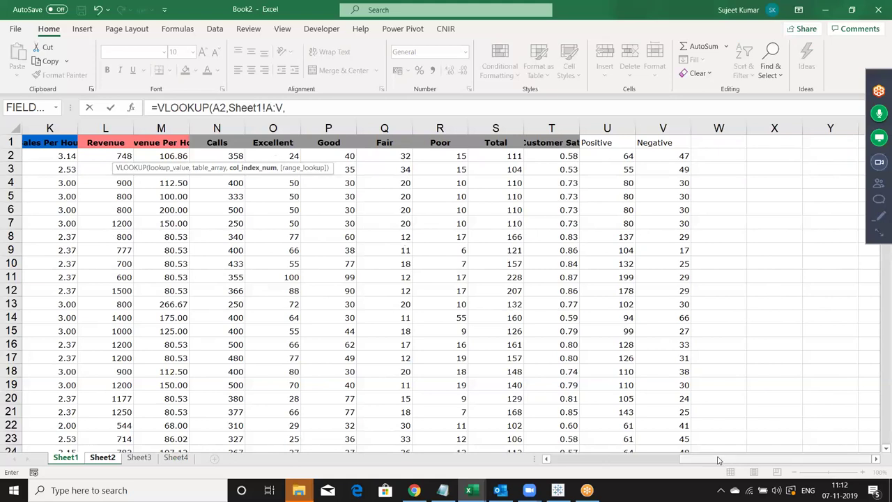
left_click_drag(719, 461, 563, 460)
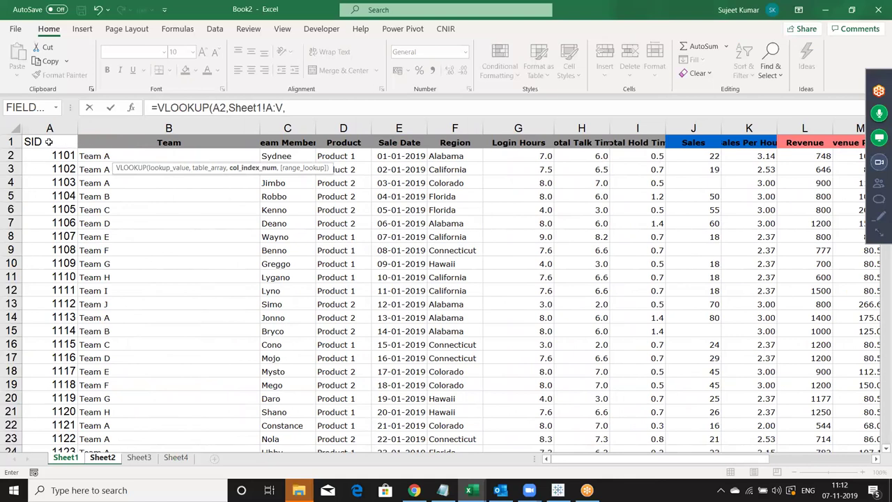
type("2,")
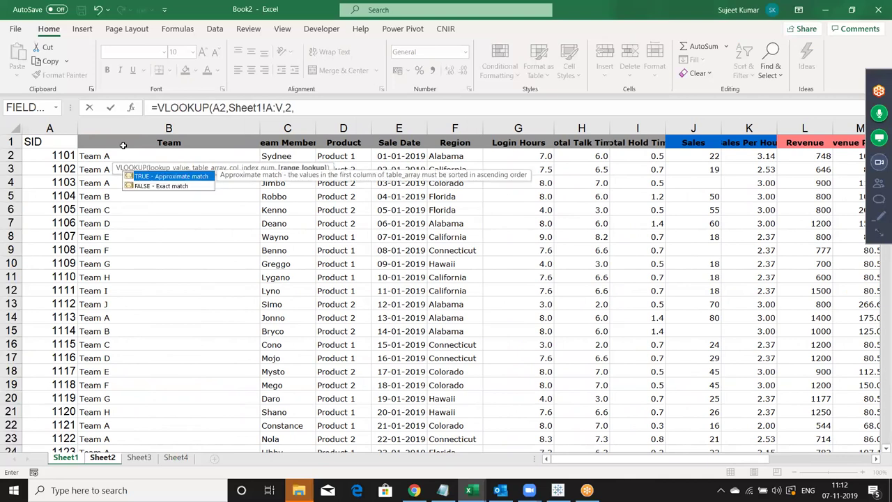
type("0")
type(")")
left_click(124, 151)
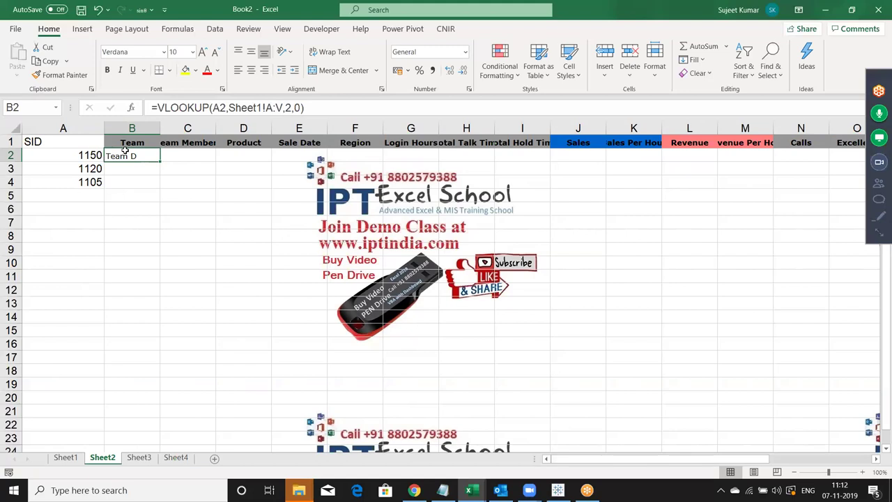
key("Right")
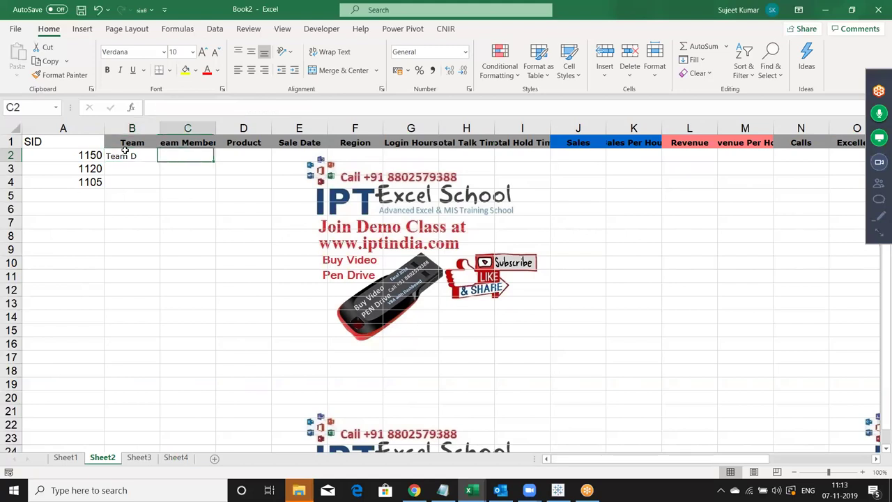
- In C2, begin a VLOOKUP formula using A2 as the lookup value
type("=vl")
key("Tab")
key("Left")
key("Left")
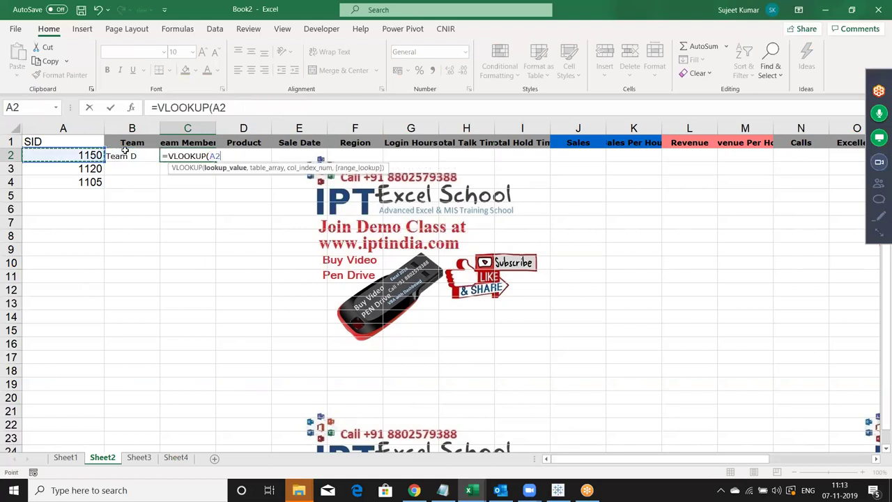
type(",")
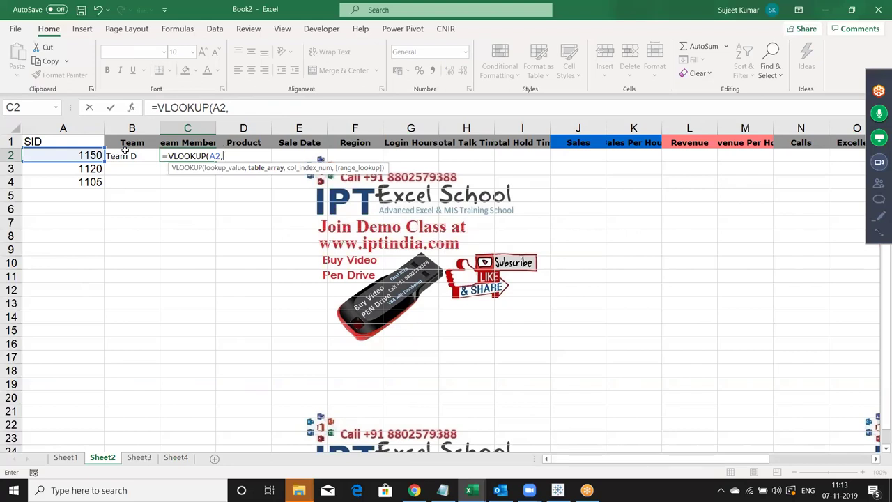
- Complete C2 as =VLOOKUP(A2,Sheet1!A:H,3,FALSE), returning Daria
left_click(65, 457)
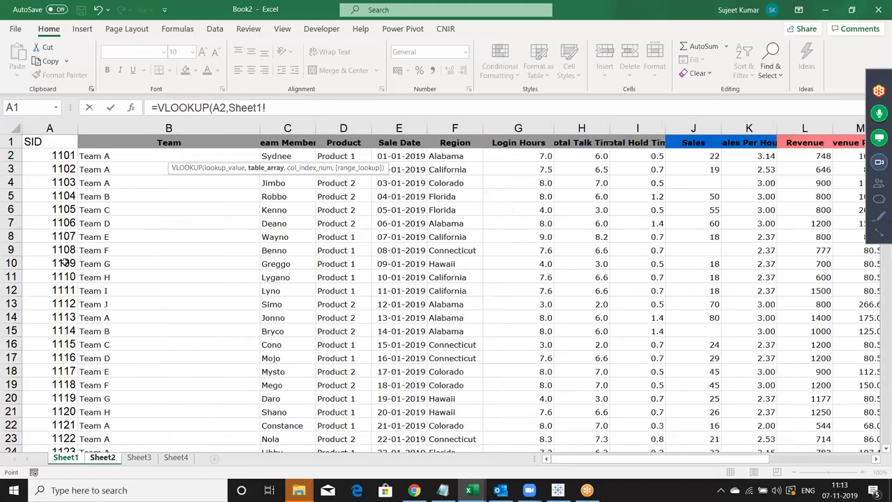
left_click(51, 129)
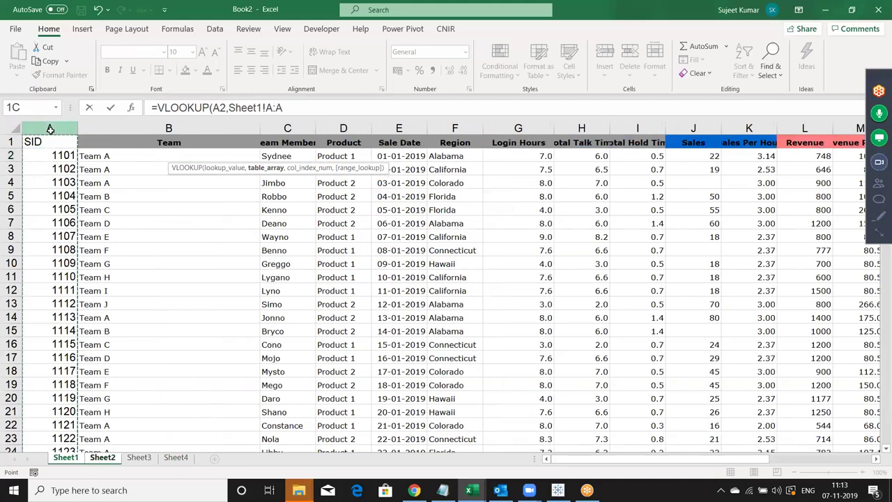
mouse_move(50, 129)
left_mouse_down()
mouse_move(576, 168)
mouse_move(63, 162)
left_mouse_up()
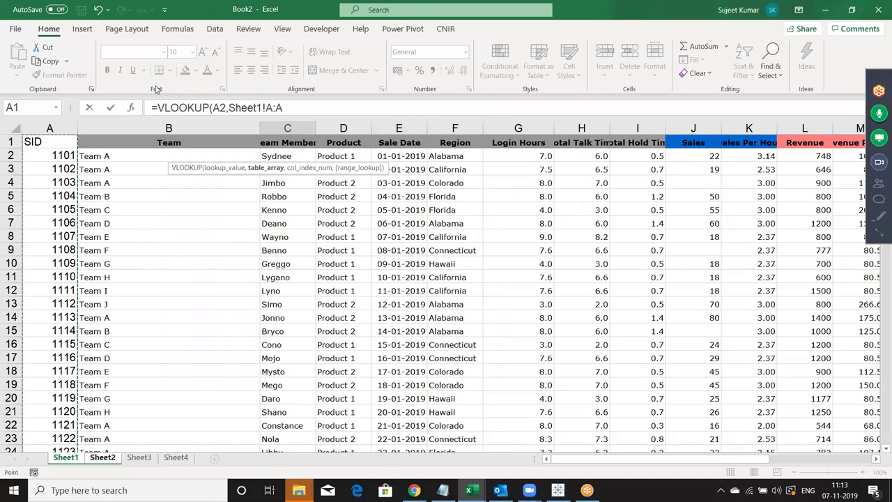
key("shift+Right")
key("shift+Right")
key("shift+Right")
key("shift+Right")
key("shift+Right")
key("shift+Right")
key("shift+Right")
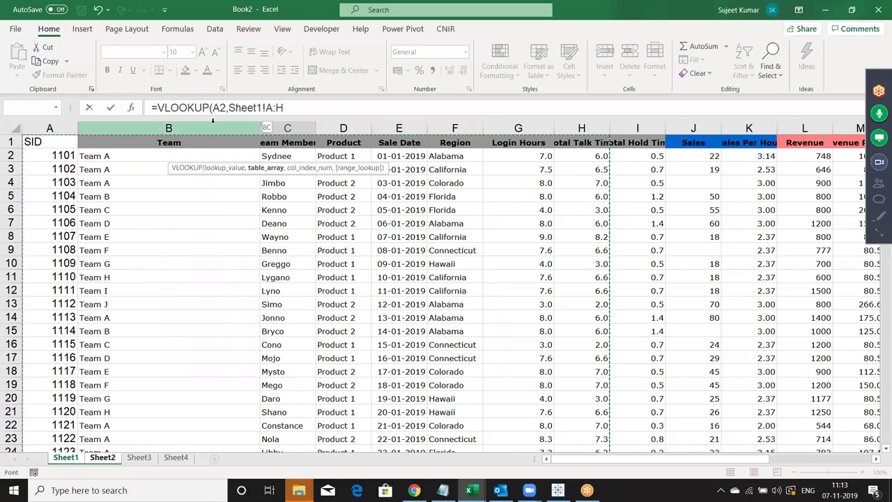
type("m")
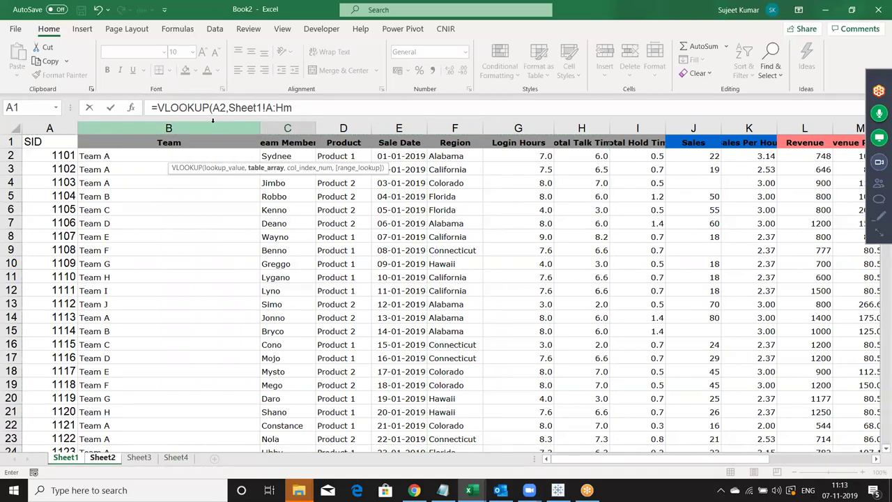
key("BackSpace")
type(",")
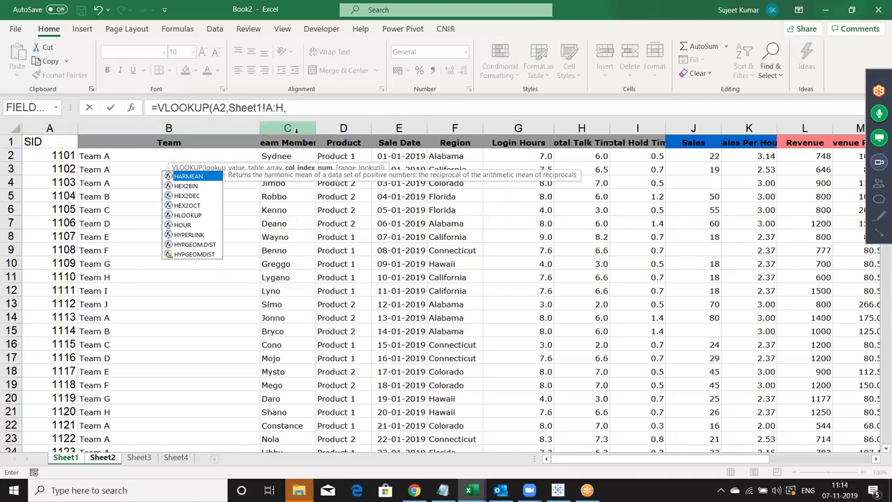
type("3,0")
key("BackSpace")
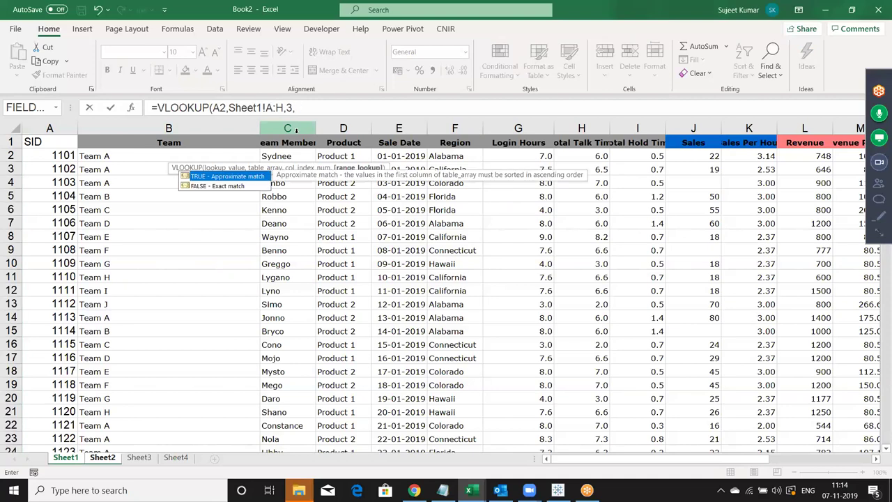
type("false")
key("Return")
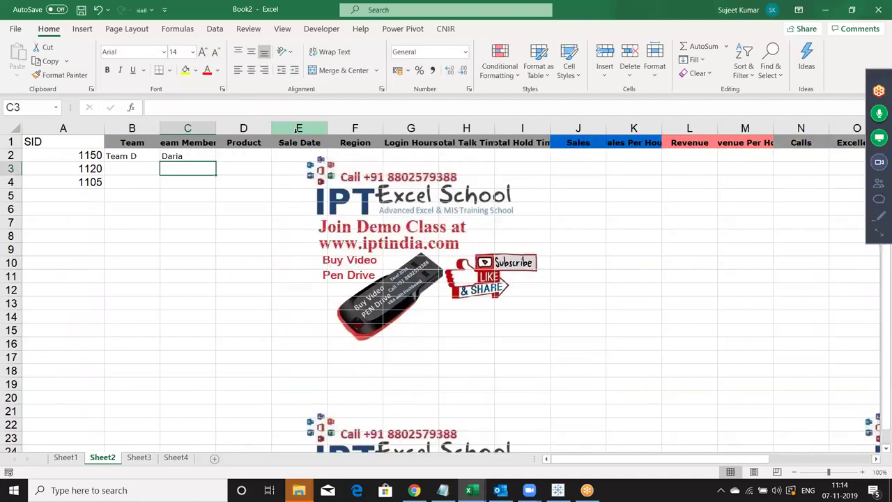
- Review C2's formula and how far Sheet2's header row extends
key("Up")
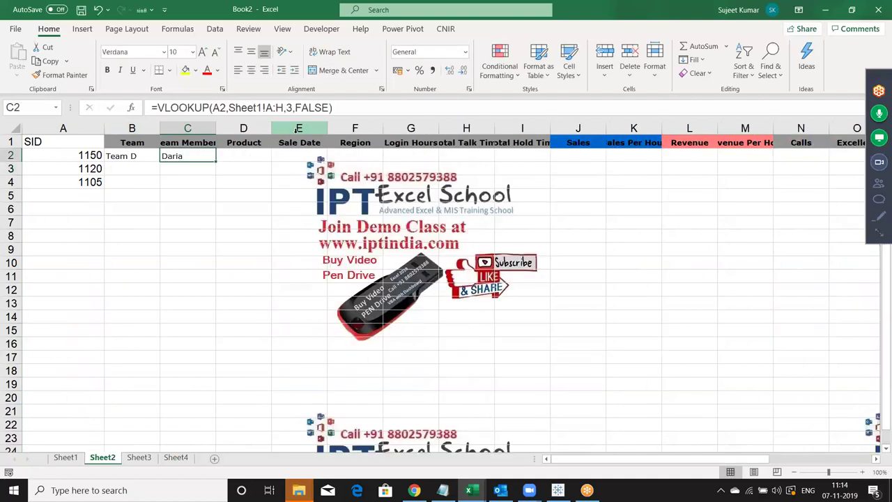
key("Up")
key("Down")
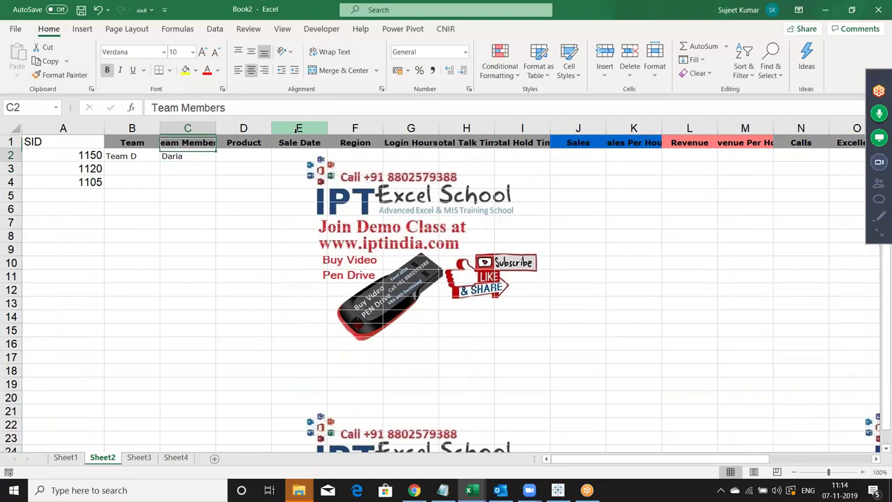
key("Up")
key("Right")
key("Right")
key("Right")
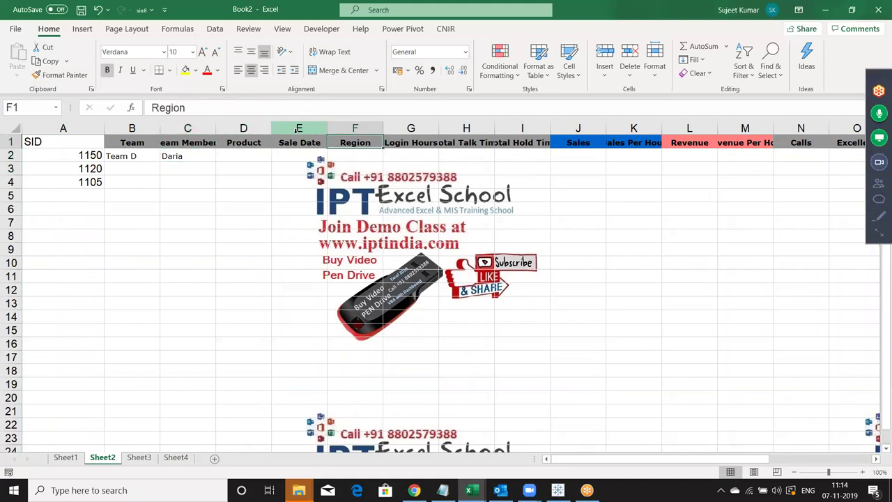
key("ctrl+Right")
key("ctrl+Left")
key("Right")
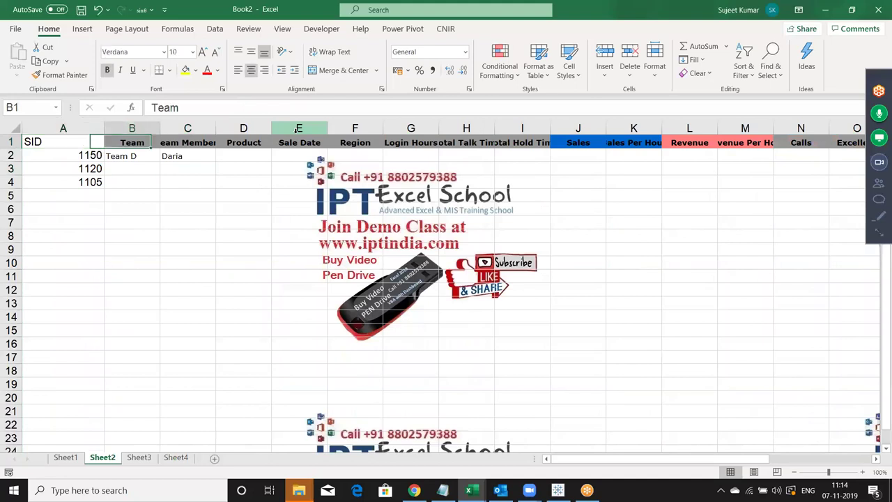
key("Right")
key("Down")
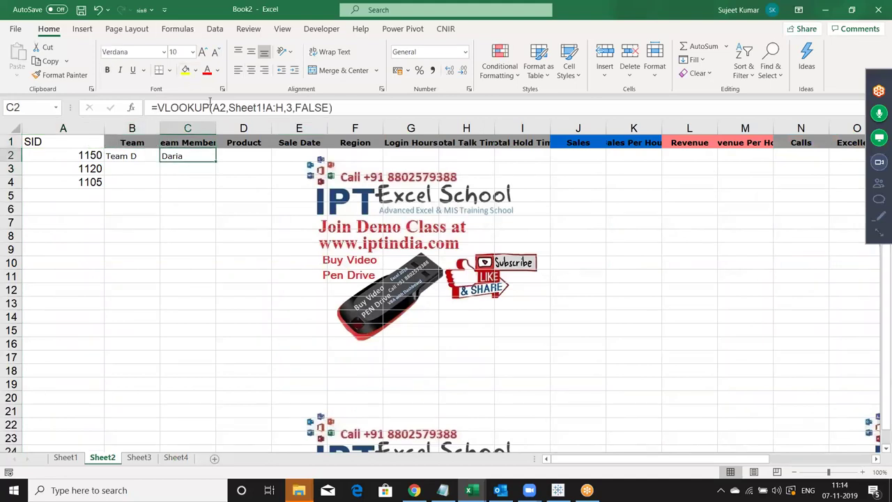
- Lock C2's references as =VLOOKUP($A2,Sheet1!$A:$H,3,FALSE)
left_click(214, 107)
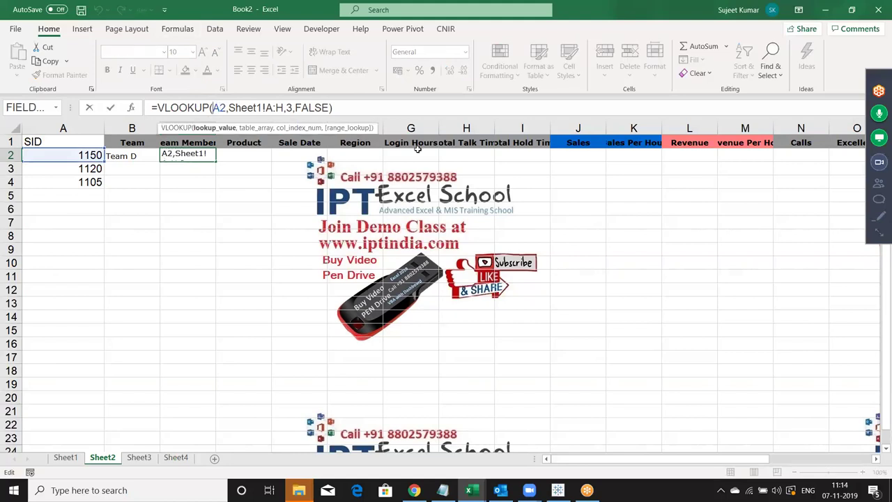
type("$")
key("Right")
key("Right")
key("Right")
key("Right")
key("Right")
key("Right")
key("Right")
key("Right")
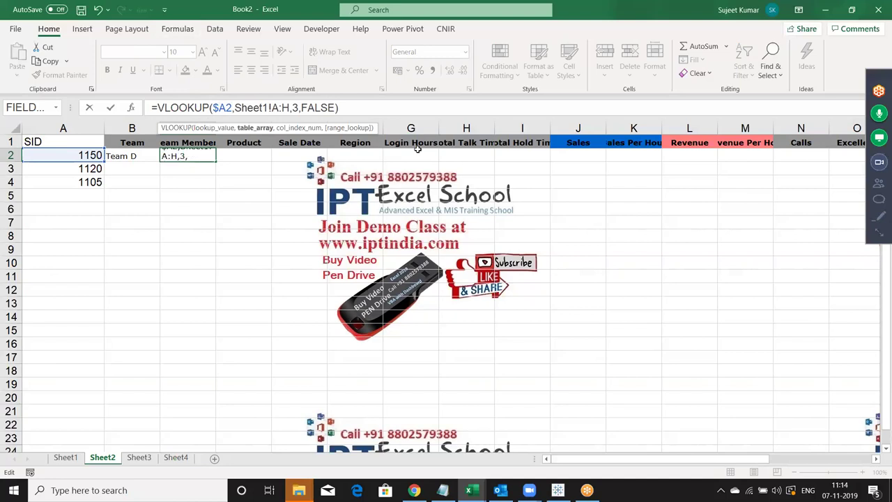
key("F4")
key("Right")
key("Right")
key("ctrl+Return")
- Fill C2's formula across row 2 to the last header column
key("Up")
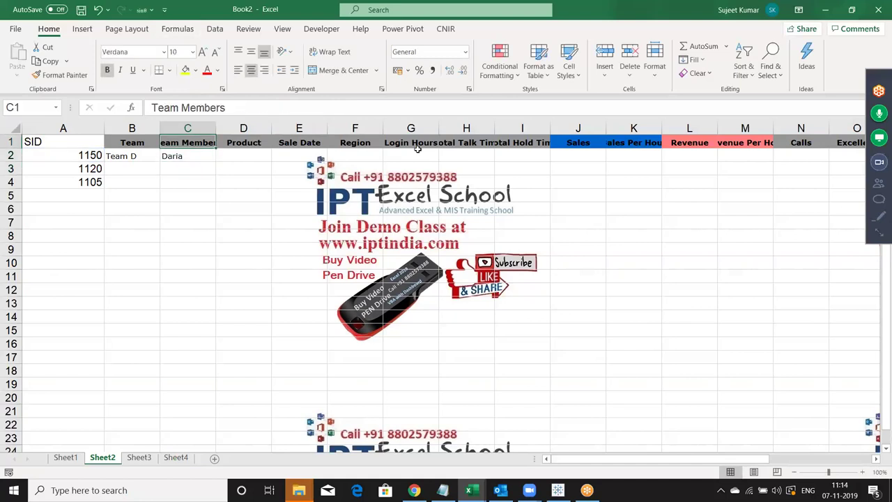
key("ctrl+Right")
key("Down")
key("shift+space")
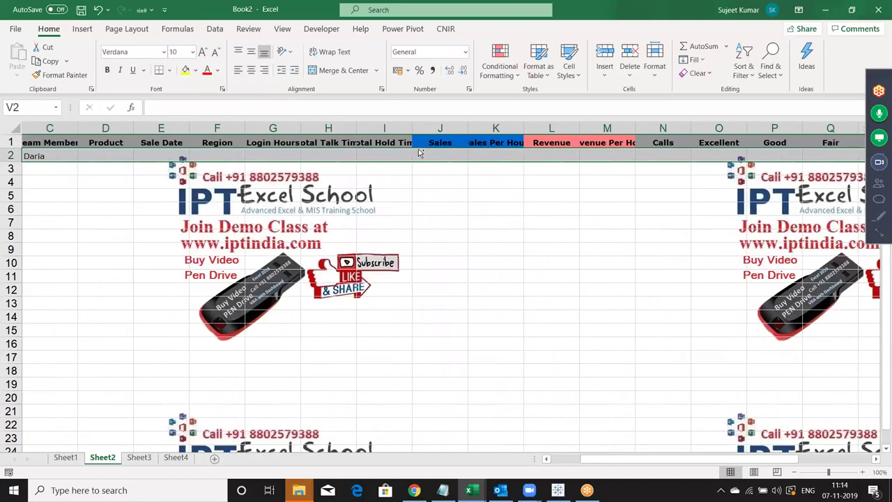
key("ctrl+r")
key("ctrl+q")
key("Left")
key("Left")
key("Escape")
key("Left")
key("Left")
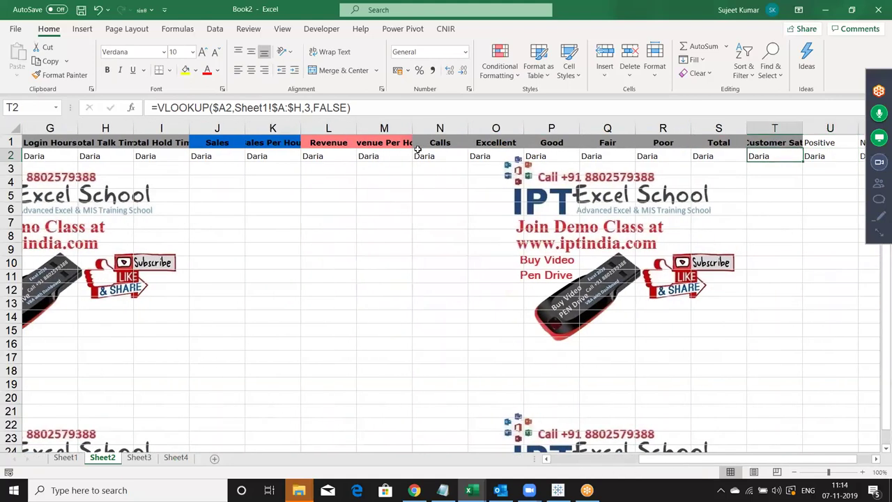
key("Home")
key("Right")
key("Right")
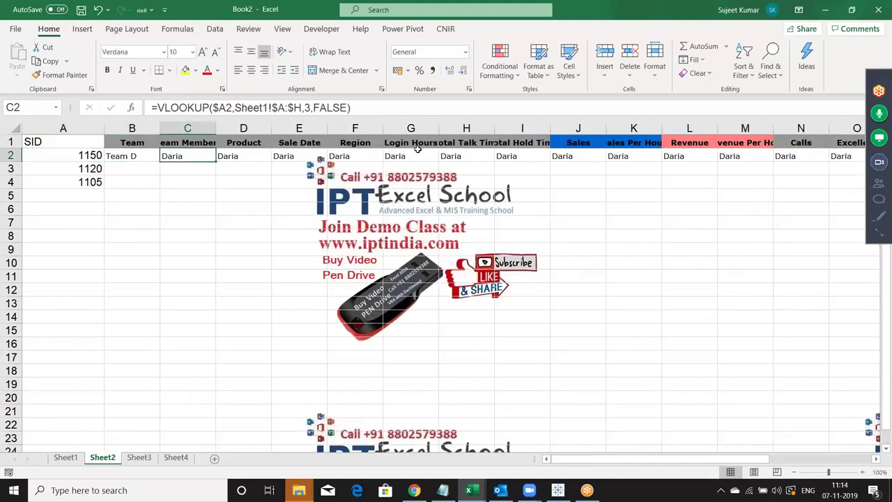
key("Right")
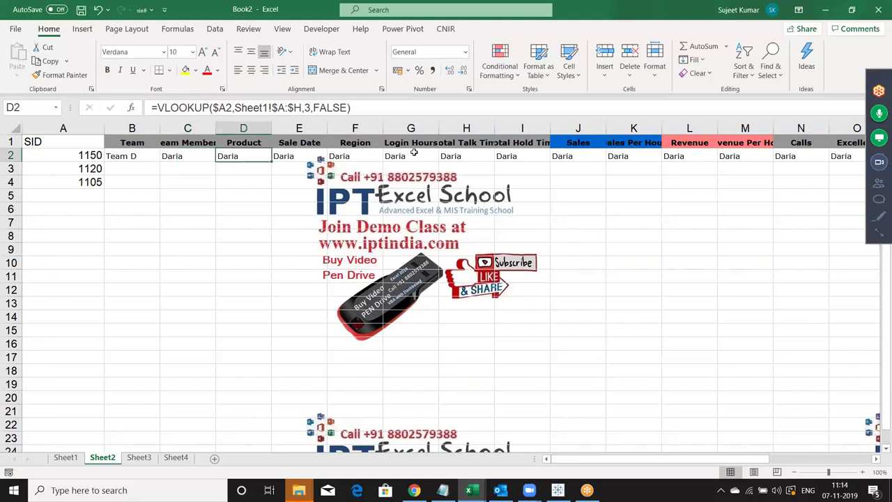
- Change the column numbers in D2, E2, F2 to 4, 5, 6, showing Product 2, 43484, California
left_click(310, 107)
key("BackSpace")
type("4")
key("Tab")
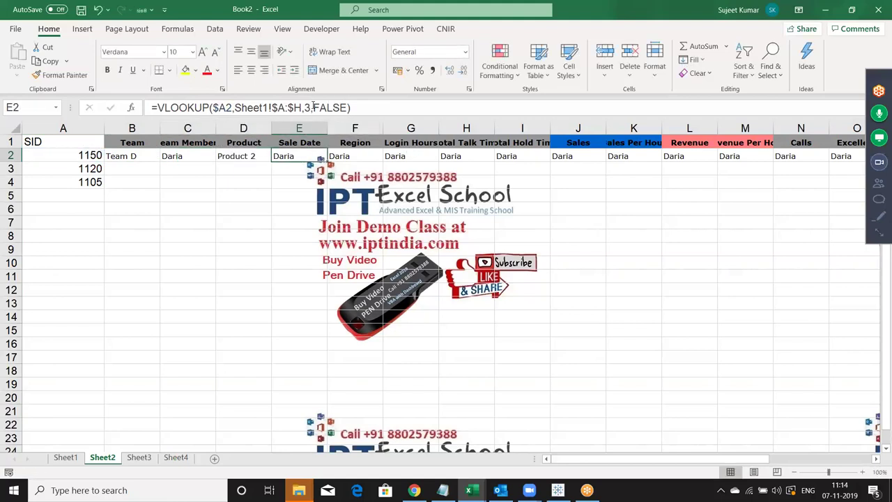
left_click(313, 107)
key("Left")
key("BackSpace")
type("5")
key("Tab")
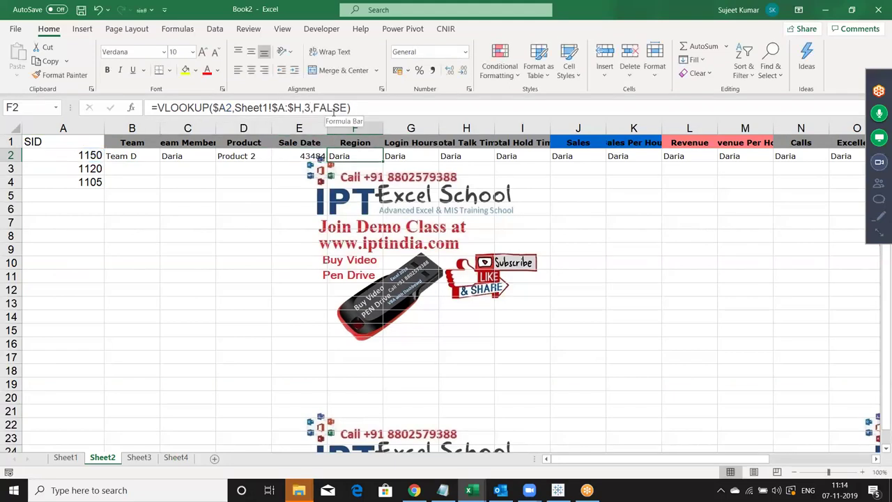
left_click(313, 108)
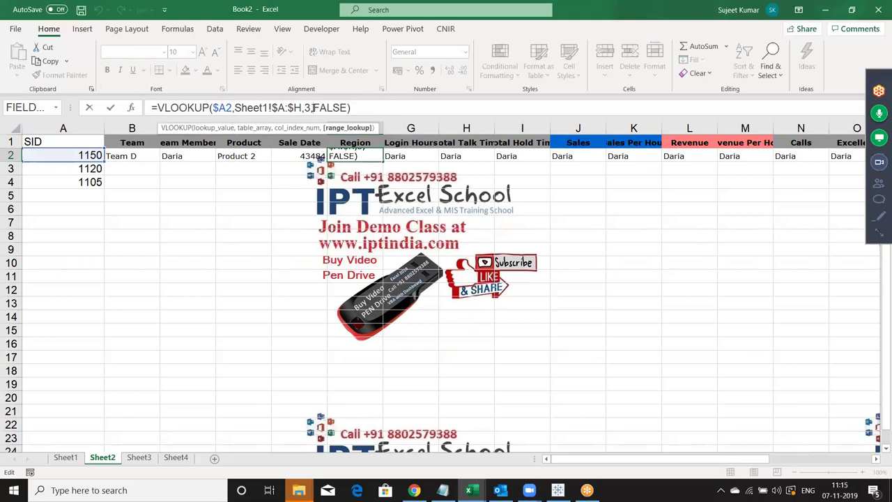
key("Left")
key("BackSpace")
type("6")
key("Tab")
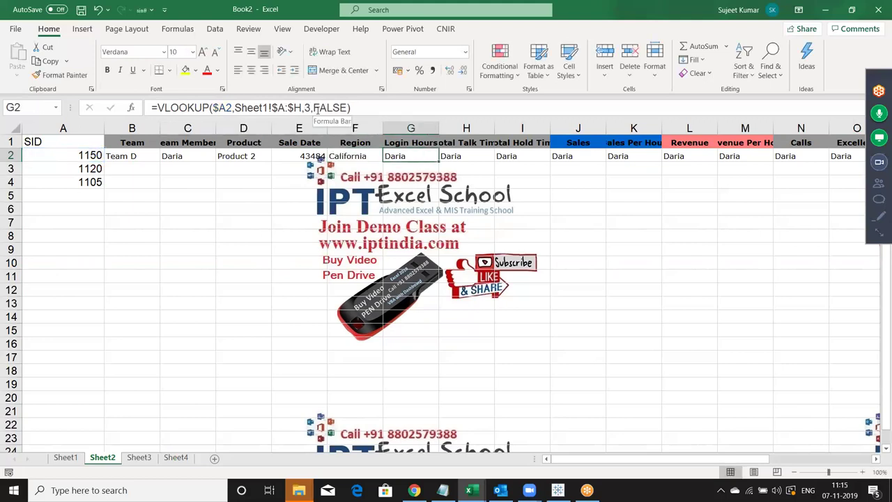
- Change the column numbers in G2, H2, I2 to 7, 8, 9, giving 8.3 and 7.3
left_click(307, 108)
key("BackSpace")
type("7")
key("Tab")
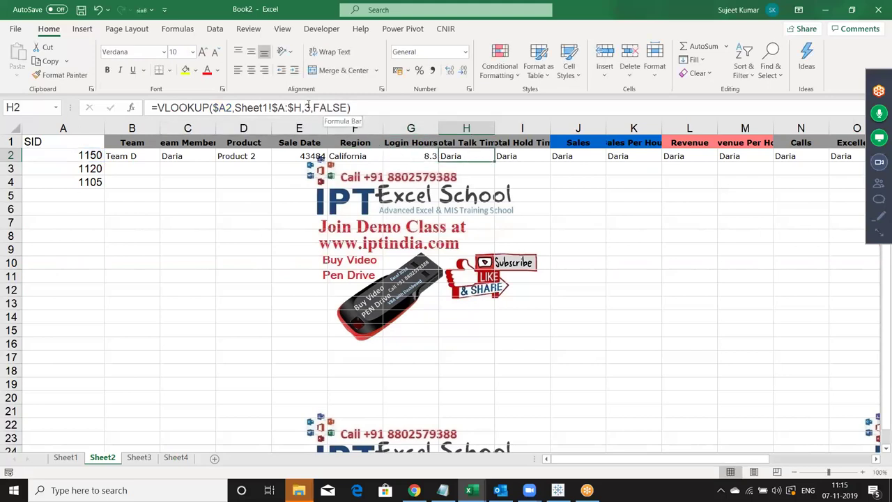
left_click(311, 107)
key("BackSpace")
type("8")
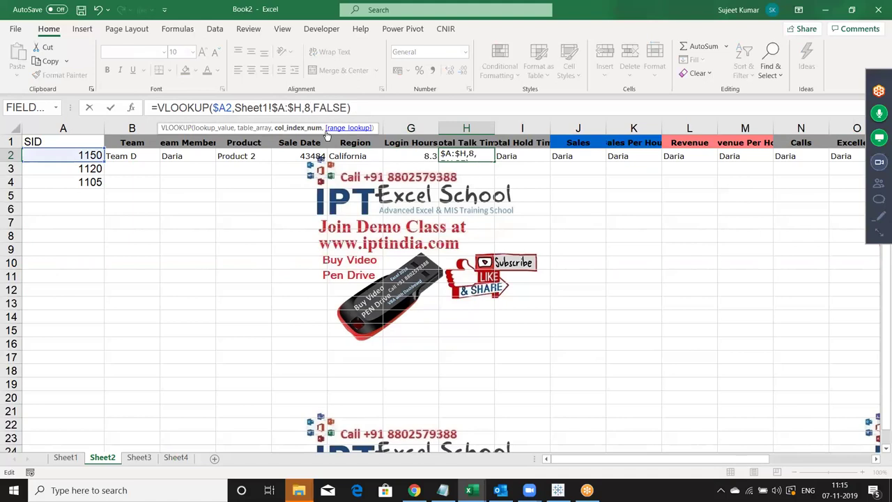
key("Tab")
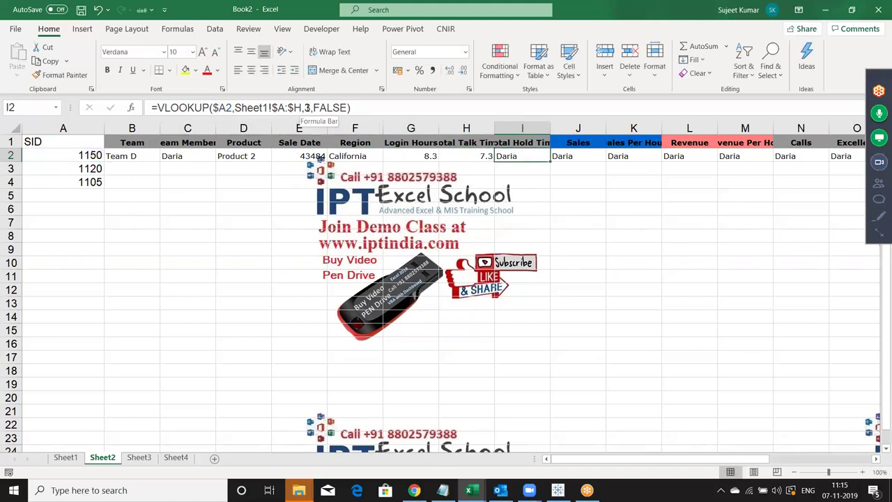
left_click(307, 108)
key("BackSpace")
type("9")
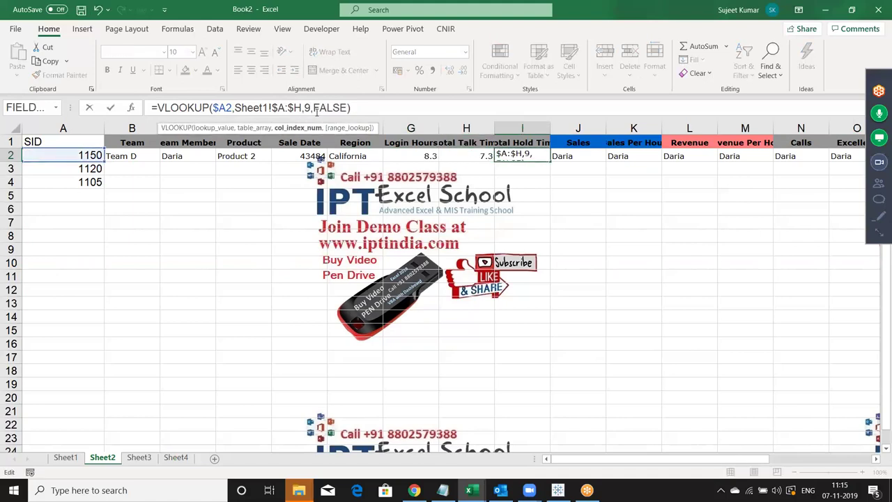
key("Tab")
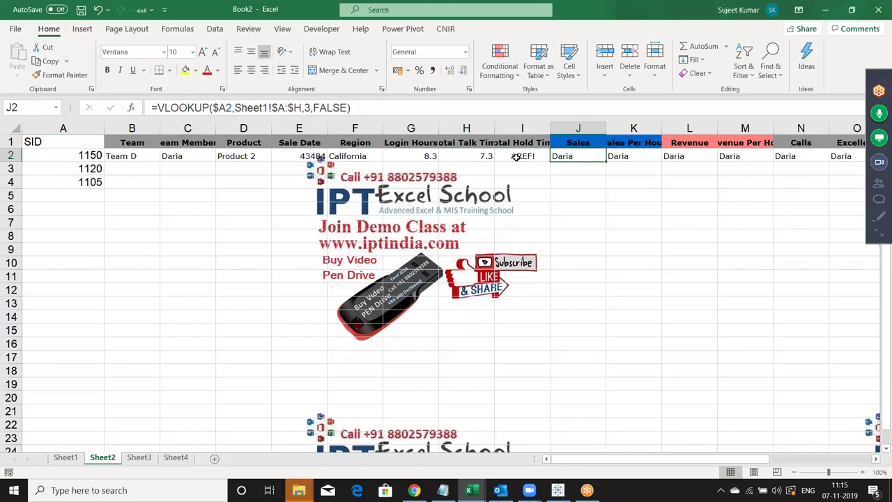
- Delete the #REF! lookup formula from I2
left_click(517, 156)
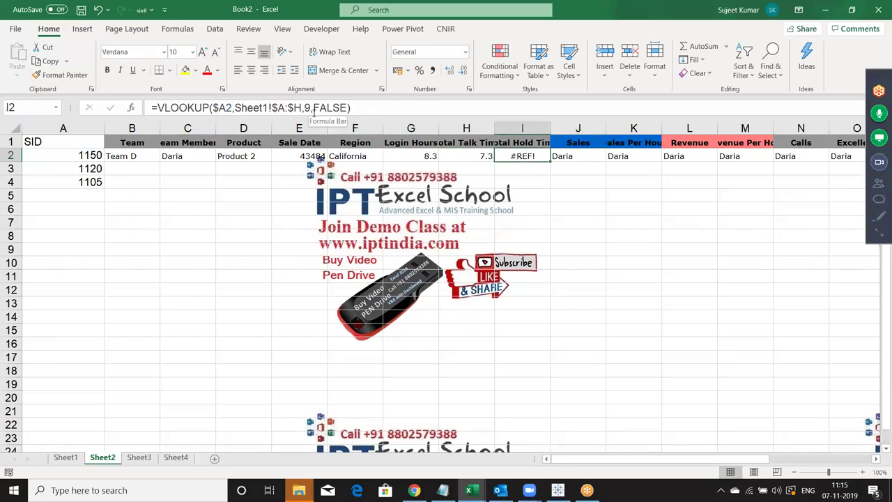
key("Delete")
key("Left")
key("Left")
key("Left")
key("Left")
key("Left")
key("Left")
key("Left")
key("Up")
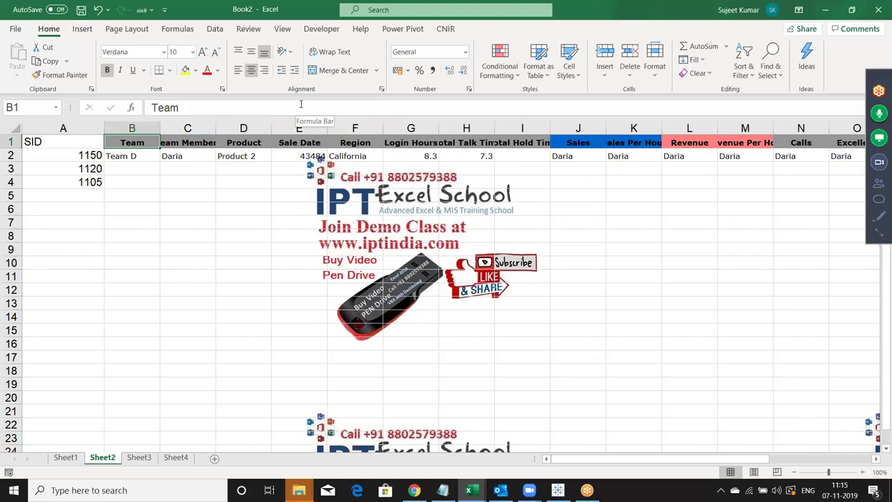
- Insert a blank row above the headers and fill a 1, 2, 3… number series across row 1
key("shift+space")
key("ctrl+shift+plus")
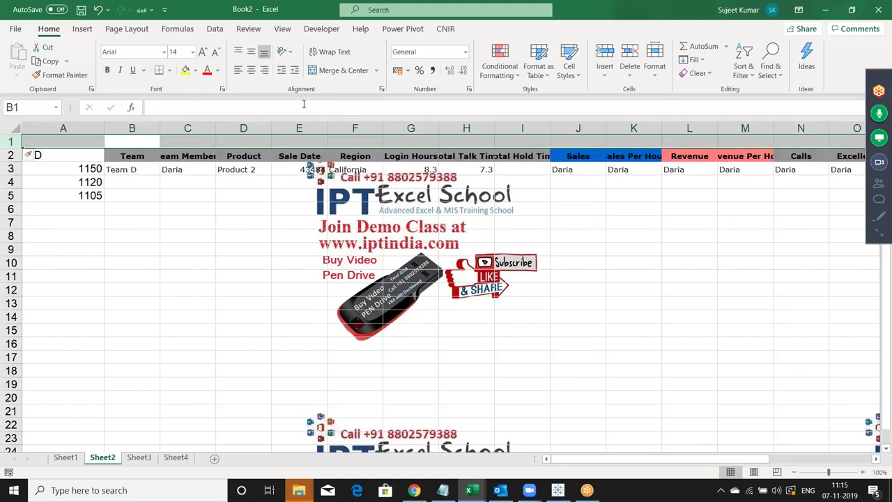
type("1")
key("Tab")
type("2")
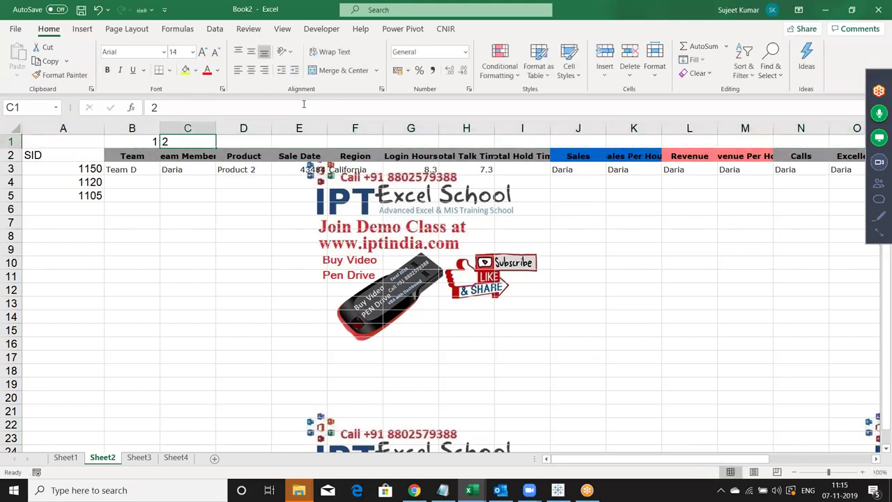
key("Return")
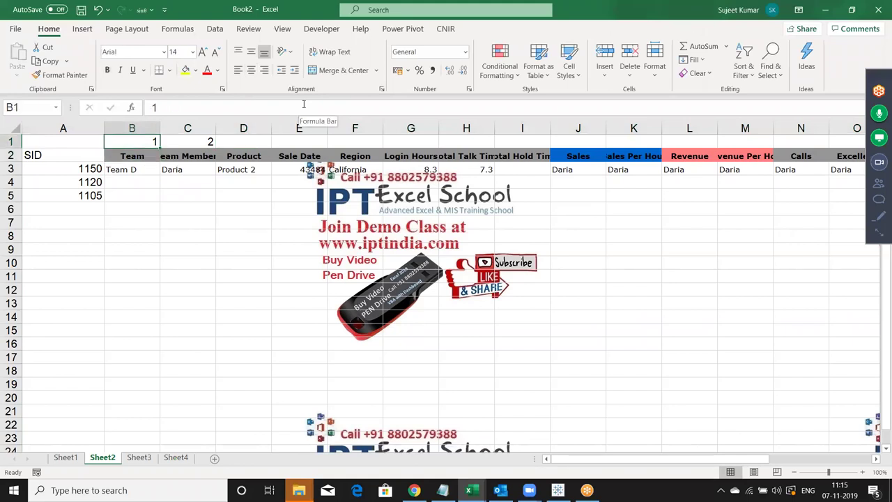
left_click_drag(132, 142, 192, 142)
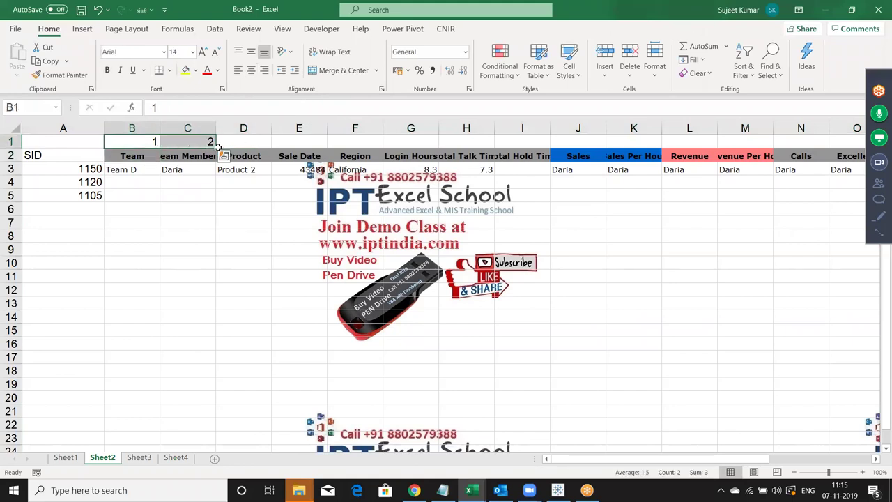
mouse_move(218, 147)
left_mouse_down()
mouse_move(831, 152)
mouse_move(809, 144)
left_mouse_up()
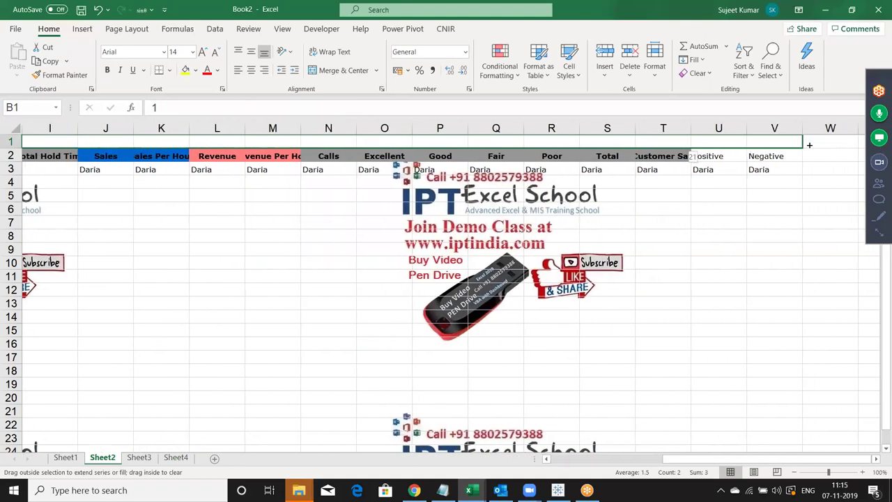
left_click_drag(809, 144, 807, 145)
- Look over B3's lookup formula, discarding trial entries in B4 and B1
key("ctrl+Home")
key("Down")
key("Down")
key("Right")
key("Down")
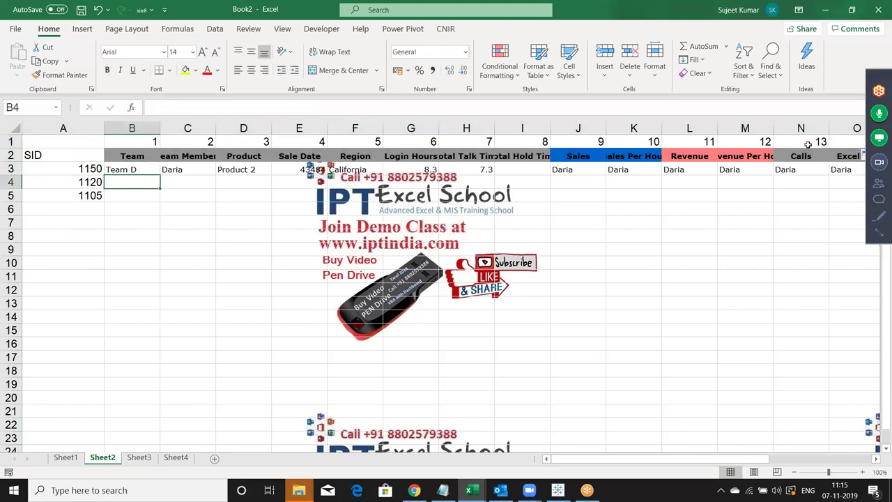
type("=")
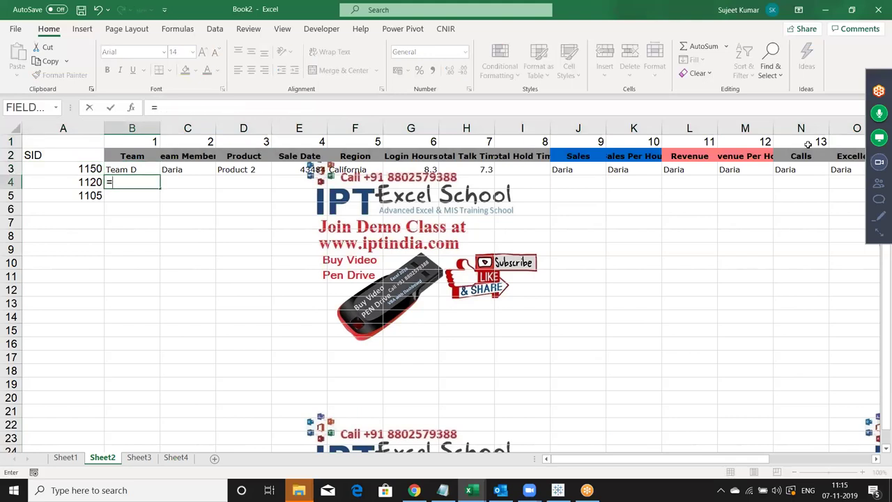
key("Up")
key("Up")
key("Escape")
key("Up")
key("Up")
key("Up")
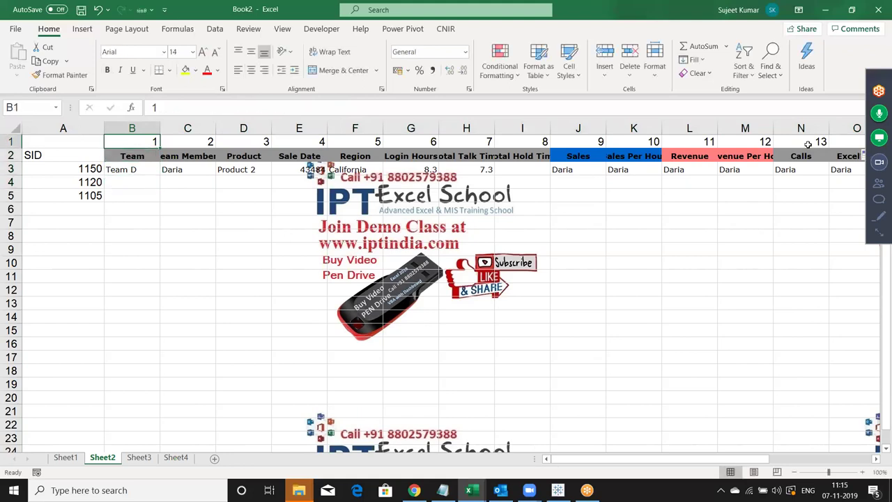
type("3")
key("Escape")
- Shift the row 1 numbers one column left so B1 starts at 2
key("Right")
key("ctrl+shift+Right")
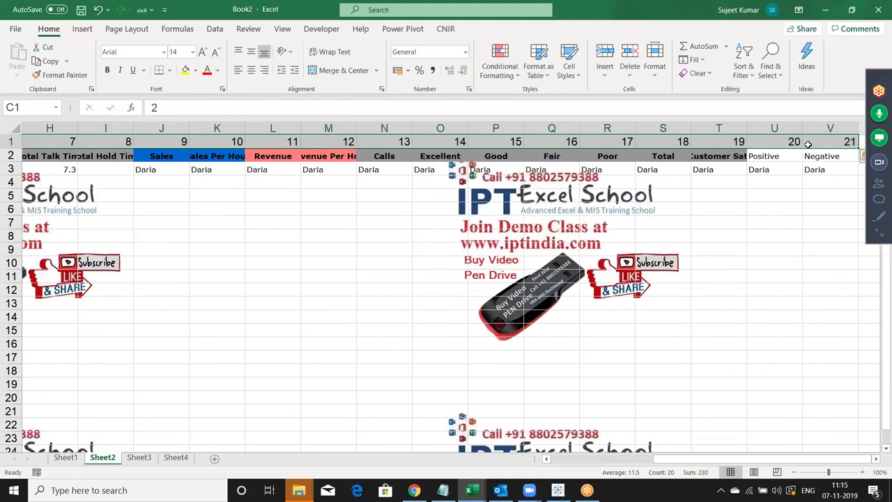
key("ctrl+x")
key("Left")
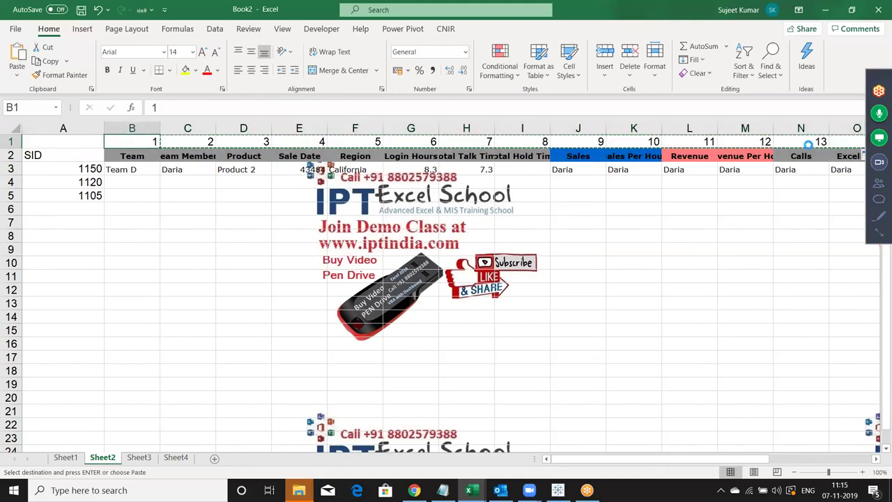
key("ctrl+v")
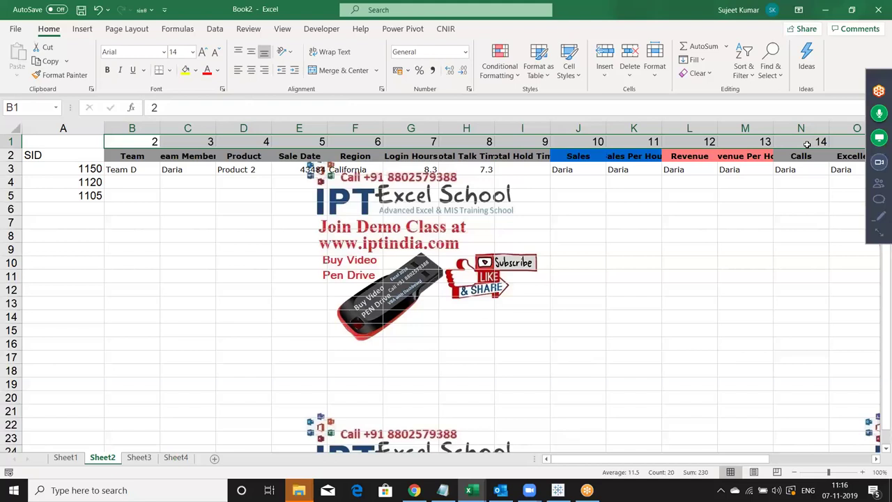
- Add 22 in V1 to complete column numbers 2 through 22, then return to B4
key("ctrl+Right")
key("Right")
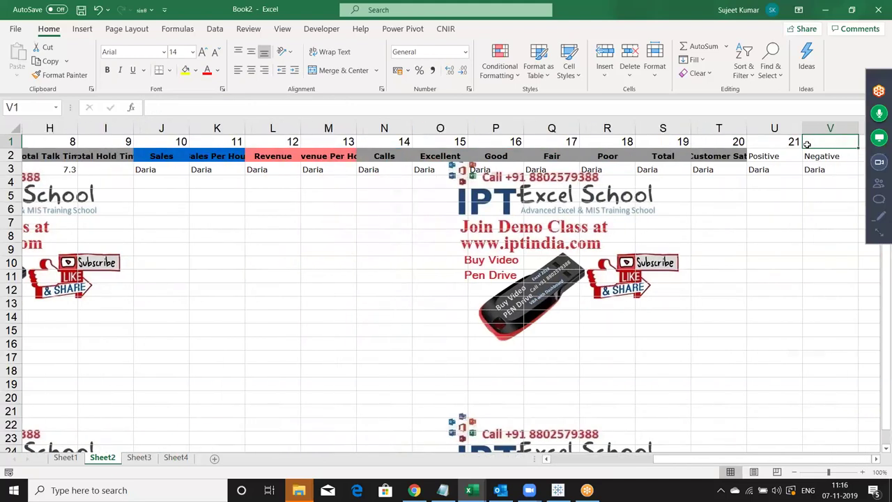
type("22")
key("Return")
key("Left")
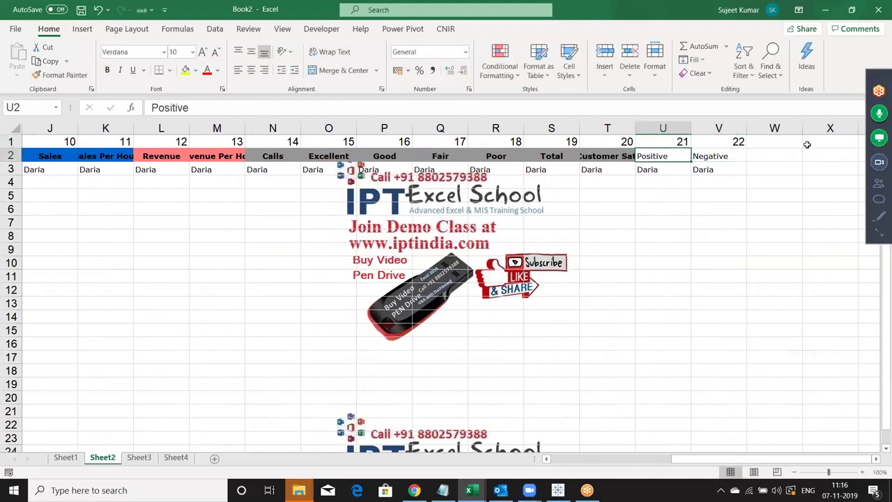
key("ctrl+Left")
key("Right")
key("Down")
key("Down")
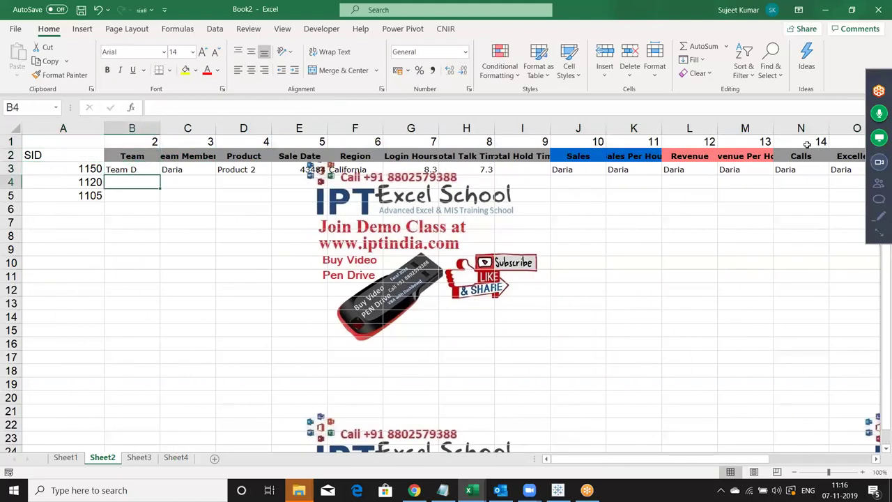
- Type =VLOOKUP(A4, in B4 and take Sheet1 columns A:V as the lookup table
type("=vl")
key("Tab")
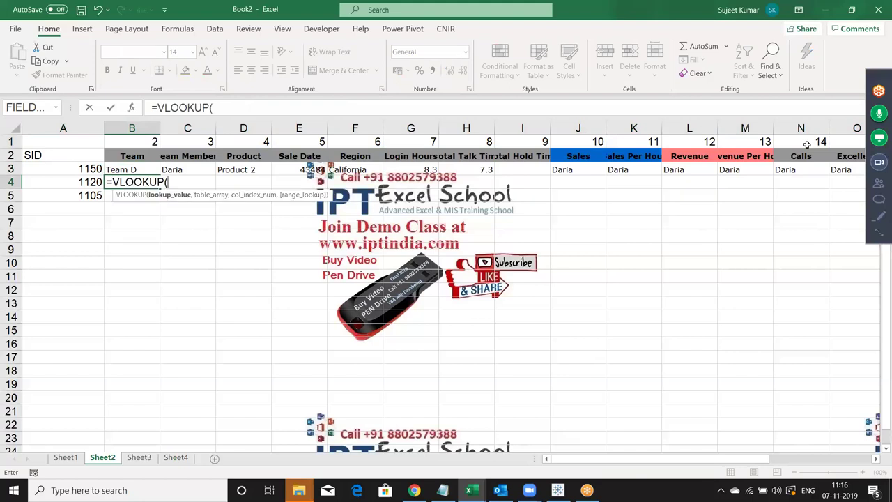
key("Left")
type(",")
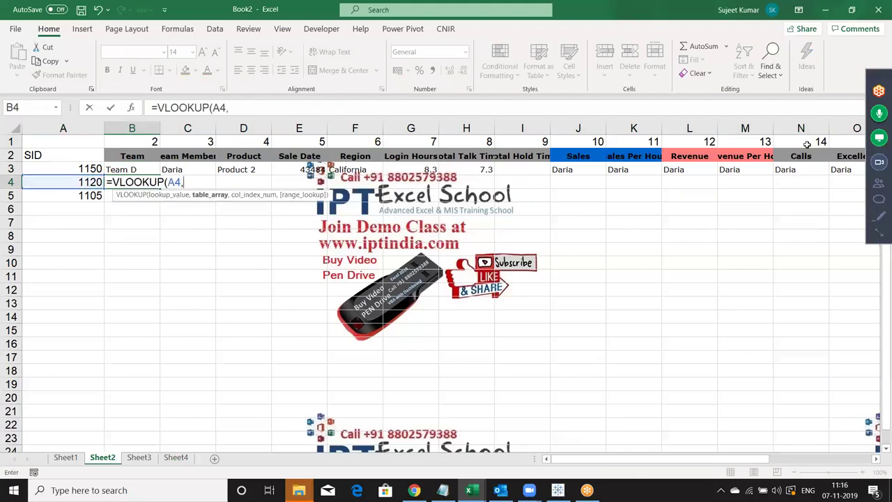
key("ctrl+Page_Up")
key("ctrl+space")
key("shift+Right")
key("shift+Right")
key("shift+Right")
key("shift+Right")
key("shift+Right")
key("shift+Right")
key("shift+Right")
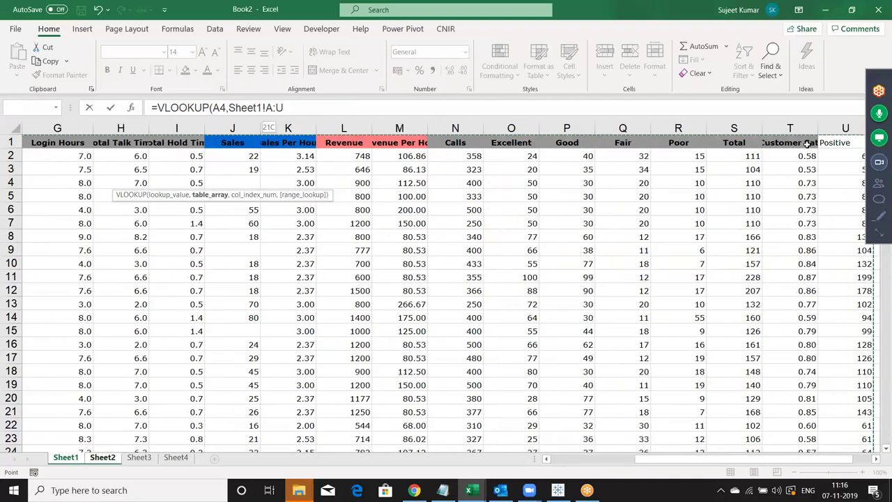
key("shift+Right")
key("shift+Right")
key("shift+Right")
key("shift+Right")
key("shift+Right")
key("shift+Left")
key("shift+Left")
key("shift+Left")
key("shift+Left")
key("shift+Left")
key("shift+Right")
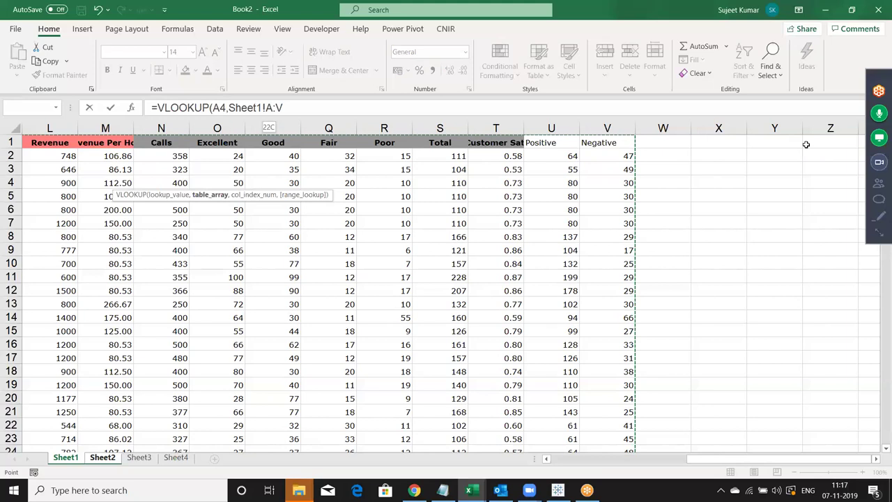
type(",")
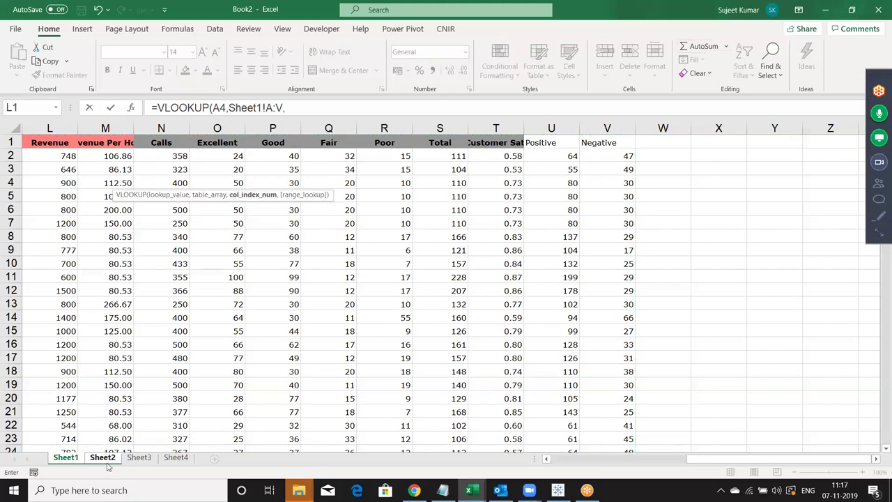
- Finish B4 as =VLOOKUP(A4,Sheet1!A:V,Sheet2!B1,0), returning Team H for SID 1120
left_click(105, 458)
left_click(144, 142)
type(",0)")
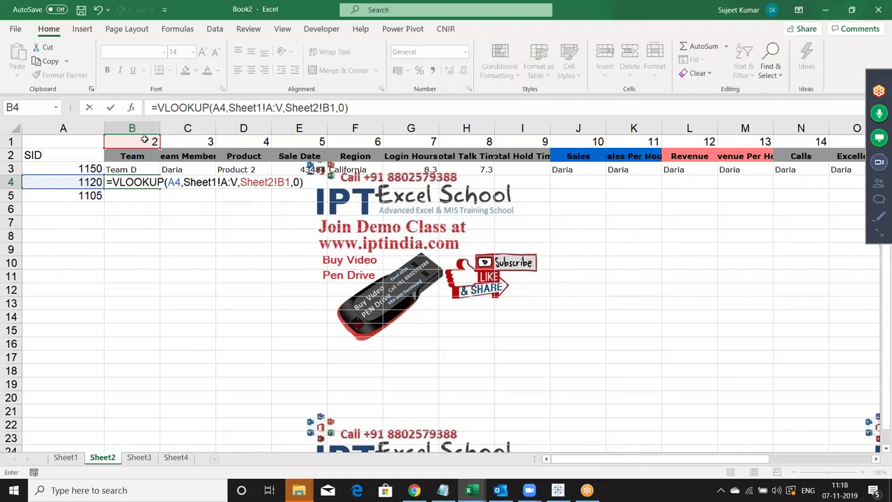
key("Left")
key("Right")
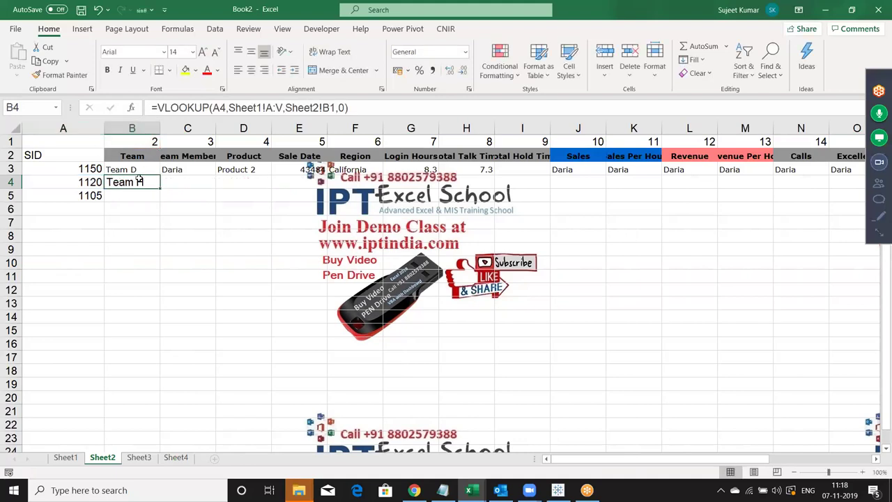
key("F2")
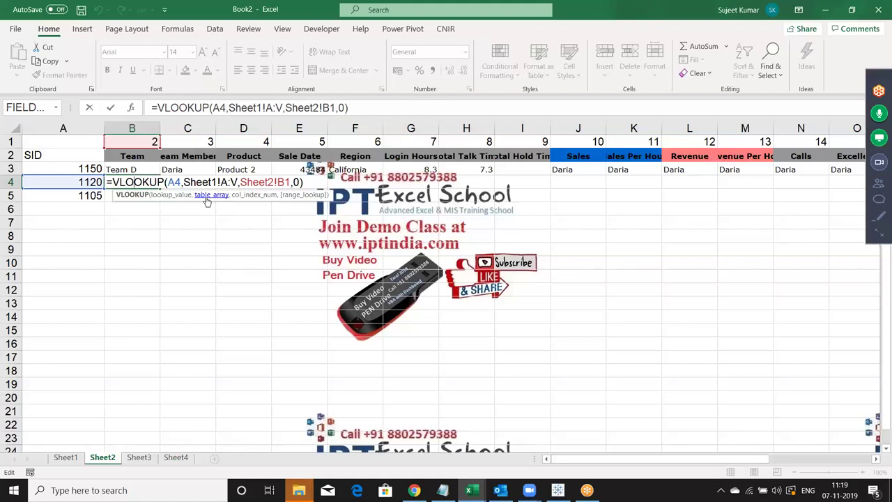
key("Return")
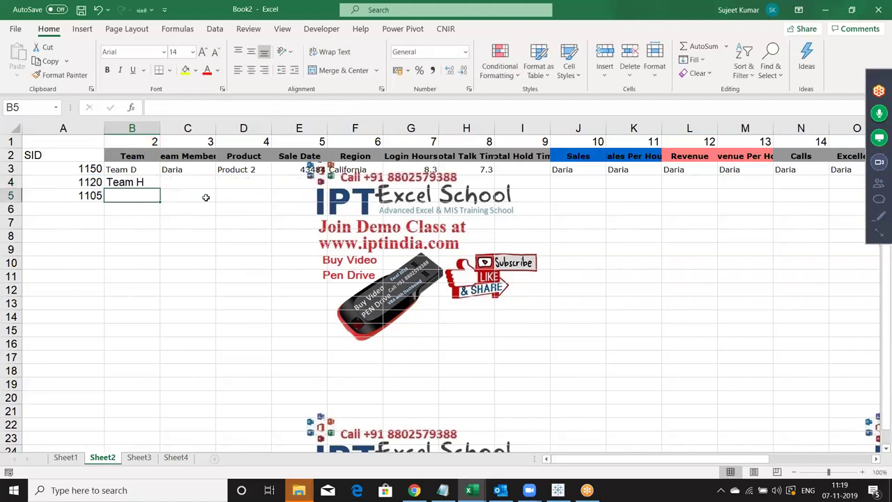
key("Down")
key("Down")
key("Down")
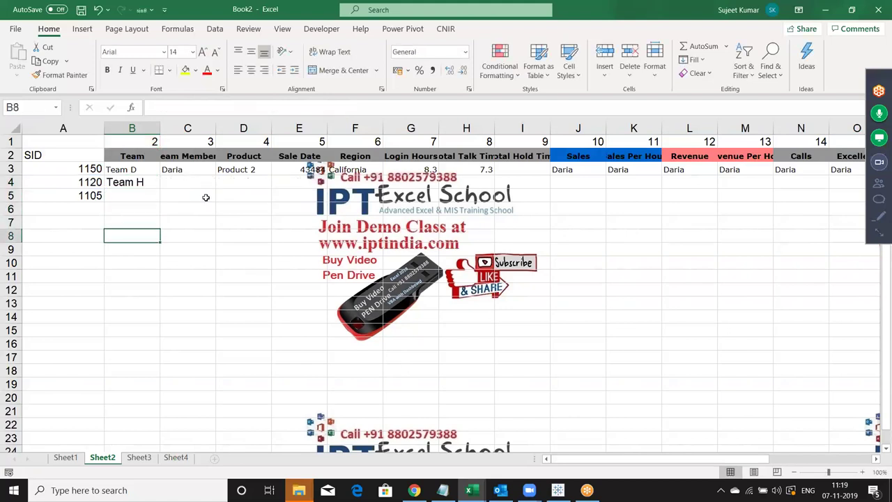
left_click(75, 450)
left_click(67, 457)
key("Left")
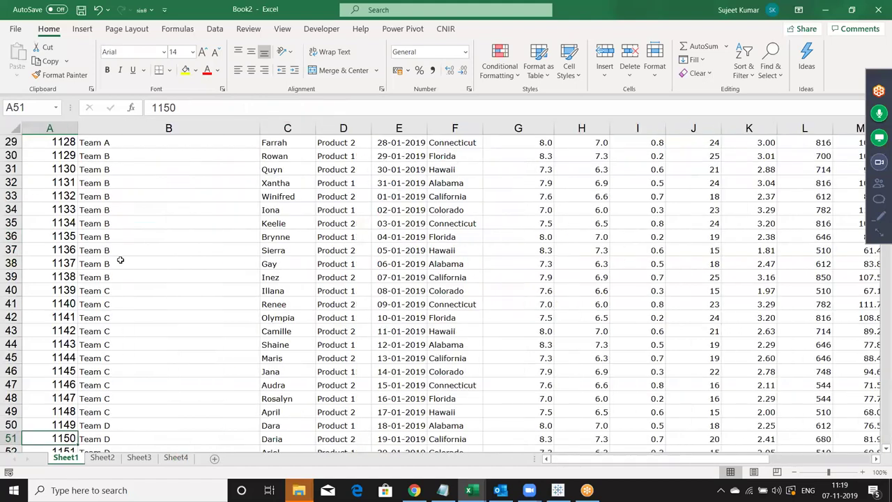
key("ctrl+Home")
key("ctrl+shift+Right")
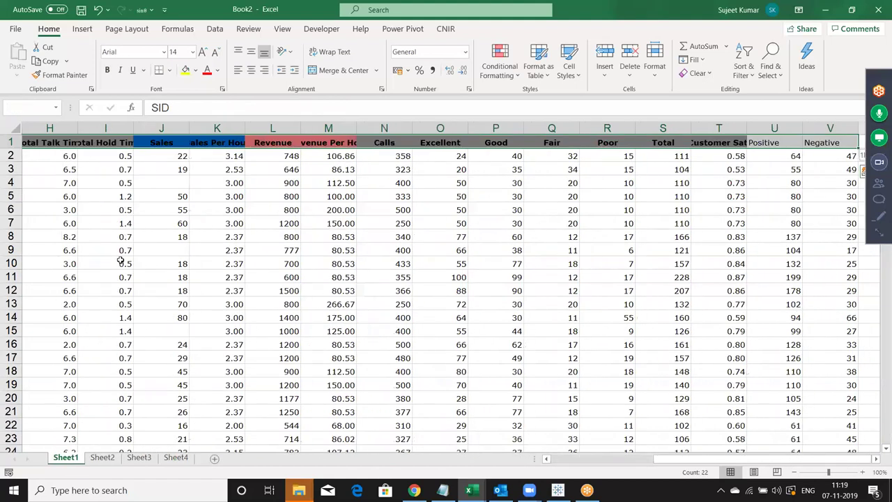
key("ctrl+shift+Down")
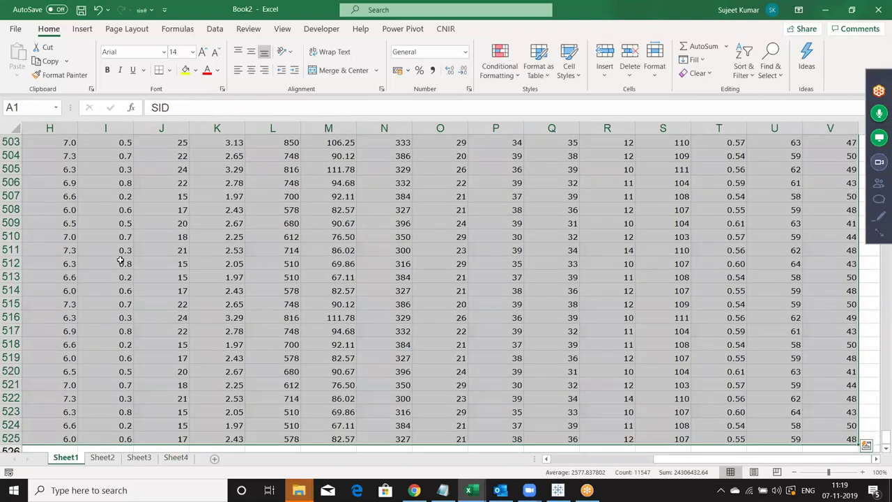
key("ctrl+q")
key("Escape")
left_click(102, 458)
left_click(125, 233)
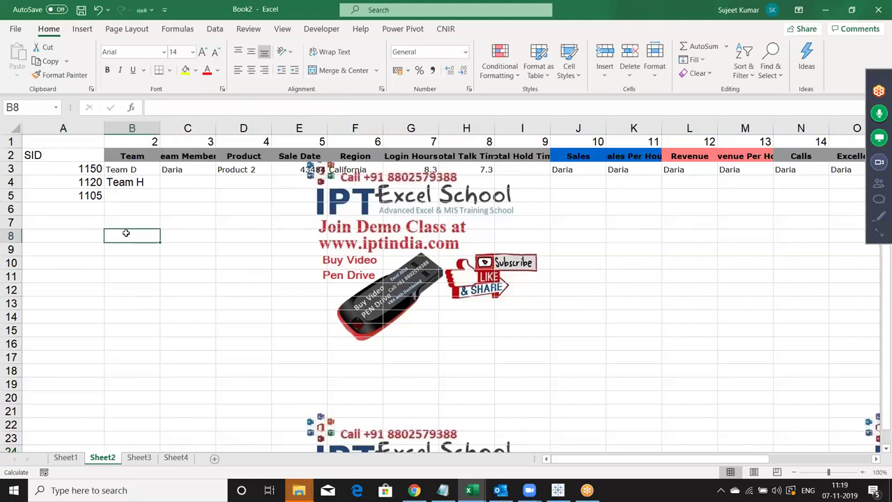
type("=vl")
key("Tab")
key("Down")
key("Up")
key("Left")
type(",{")
type("1.,2,3,4,5,6,9,5")
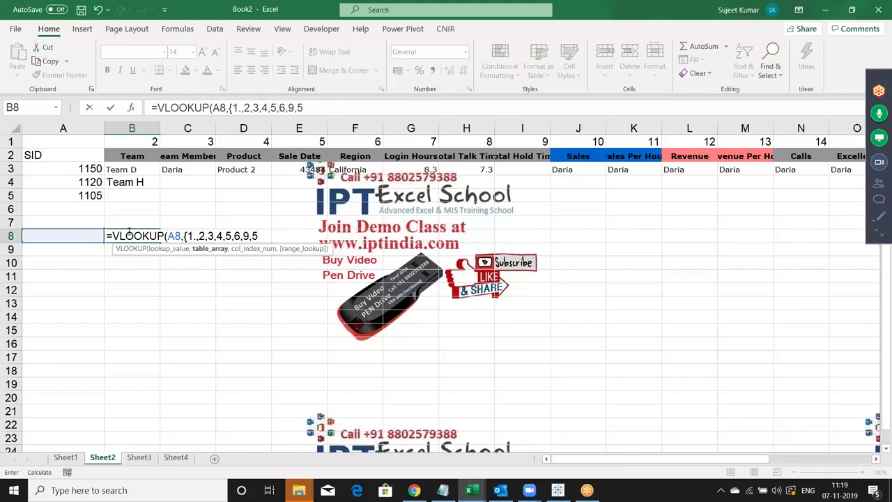
type("})")
left_click(262, 237)
key("Escape")
key("Up")
- Review B4's lookup formula, cancelling a stray $ entry in B3
key("Up")
key("Up")
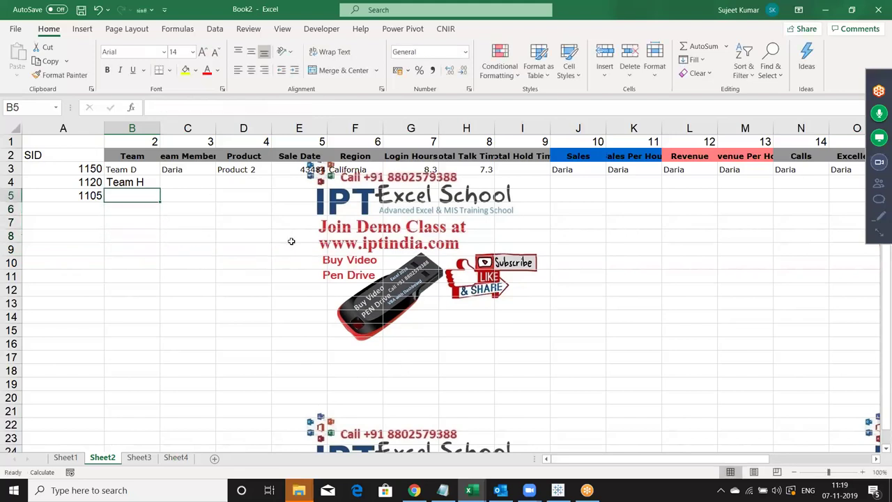
key("Up")
key("F2")
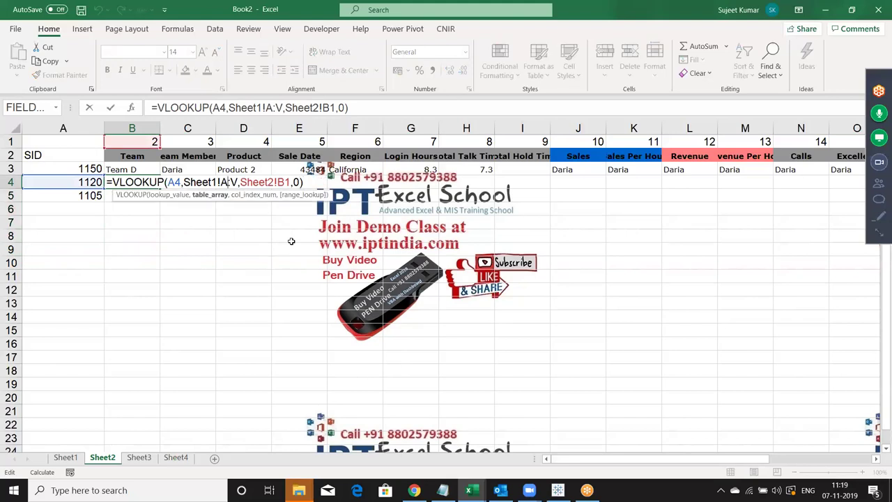
key("Right")
key("shift+Right")
key("shift+Right")
key("shift+Right")
key("shift+Right")
key("shift+Right")
key("shift+Right")
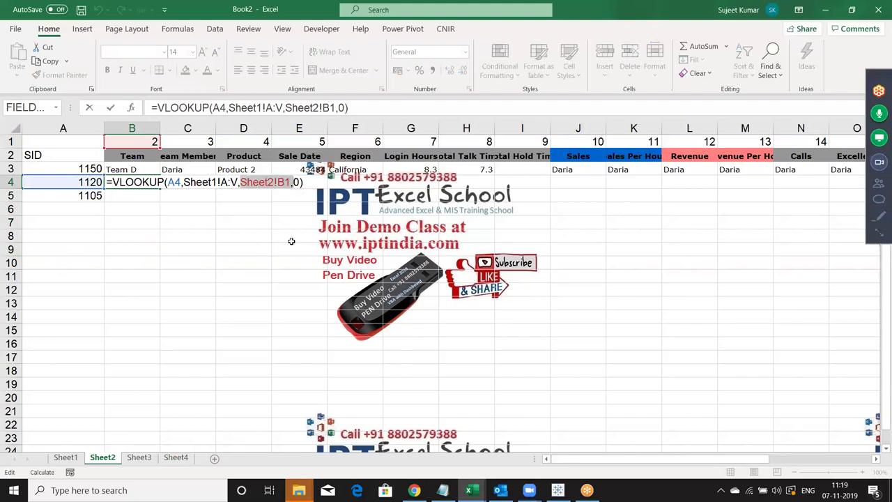
key("ctrl+Return")
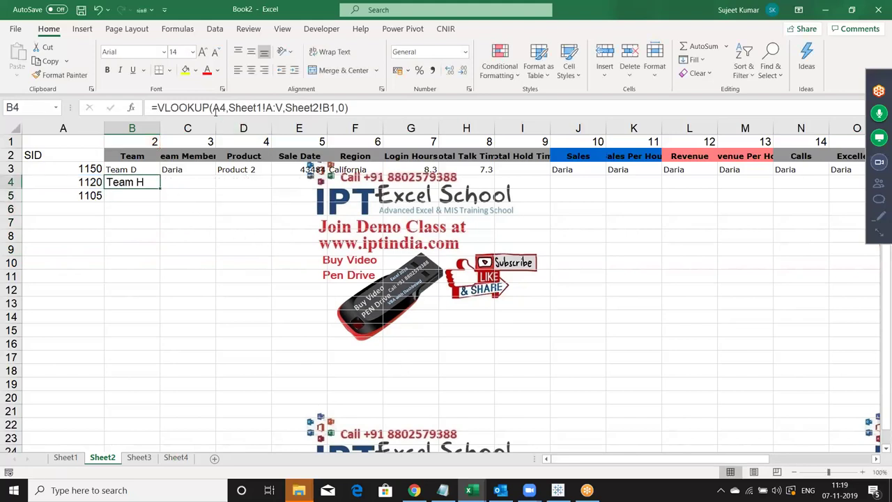
left_click(215, 108)
key("Escape")
key("Up")
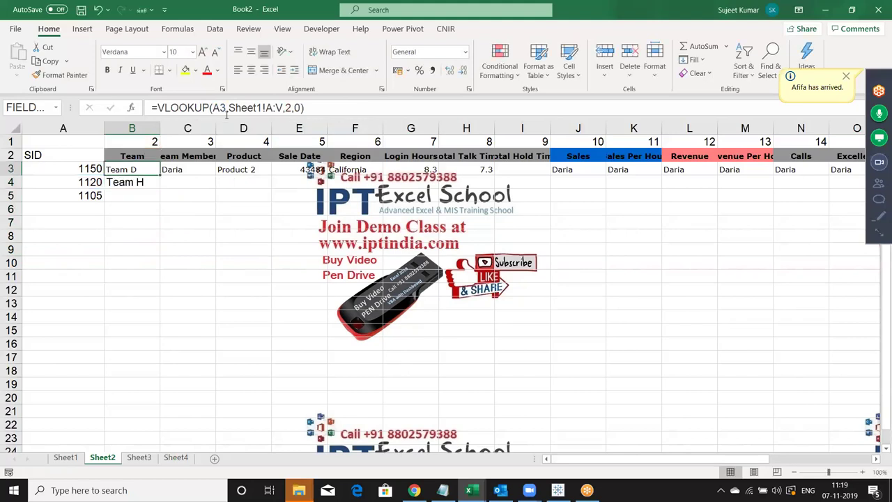
type("$")
key("Escape")
- Lock B4's formula as =VLOOKUP($A4,Sheet1!$A:$V,Sheet2!B1,0)
left_click(143, 180)
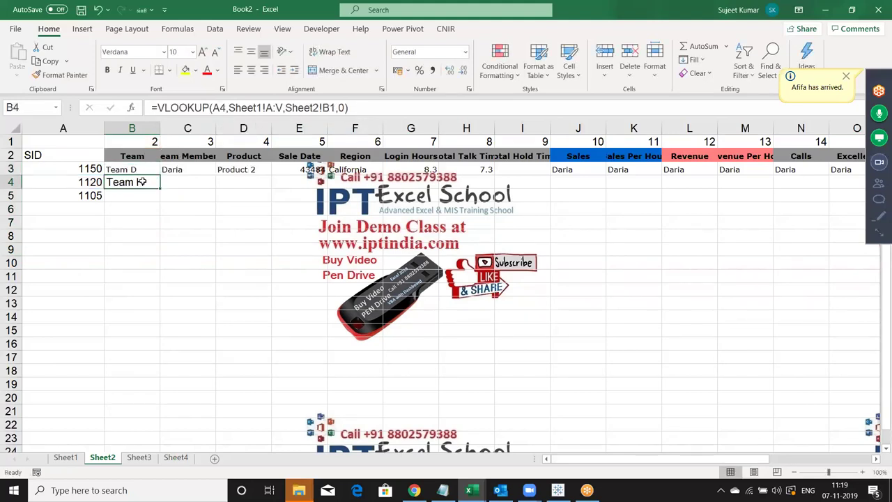
left_click(218, 108)
left_click(217, 108)
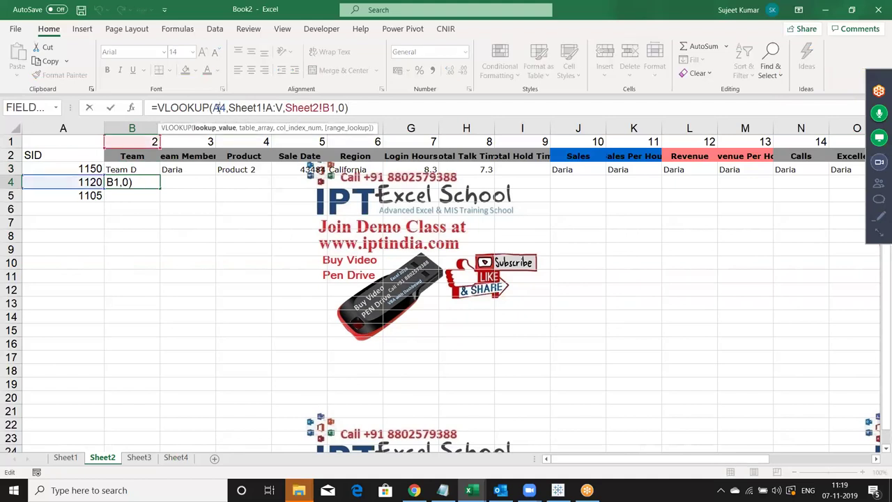
type("$")
left_click(234, 108)
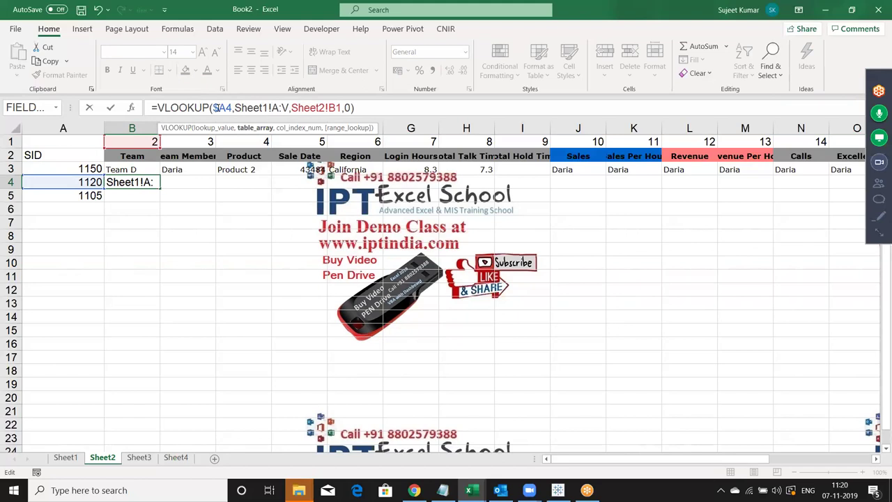
key("F4")
key("Return")
- Fill the locked lookup across B4:V4 to show SID 1120's full record
key("Up")
key("Up")
key("Down")
key("Right")
key("Right")
key("Right")
key("Up")
key("Up")
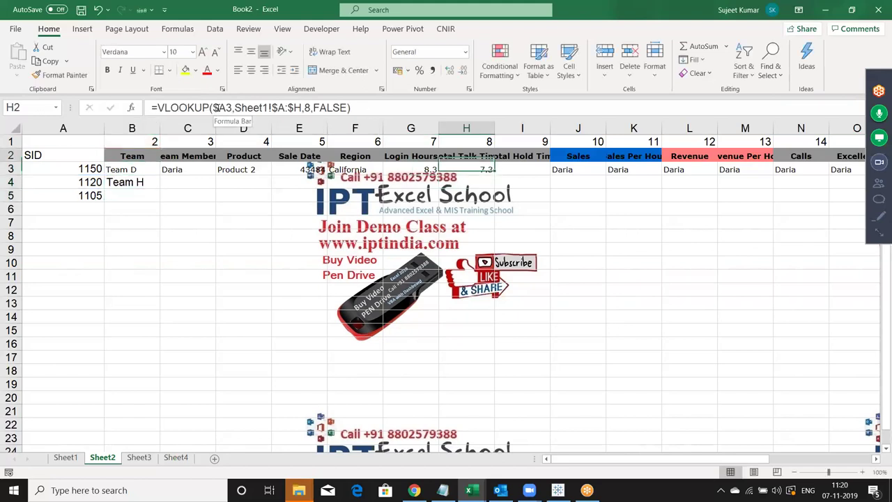
key("ctrl+Right")
key("Down")
key("Down")
key("ctrl+shift+Left")
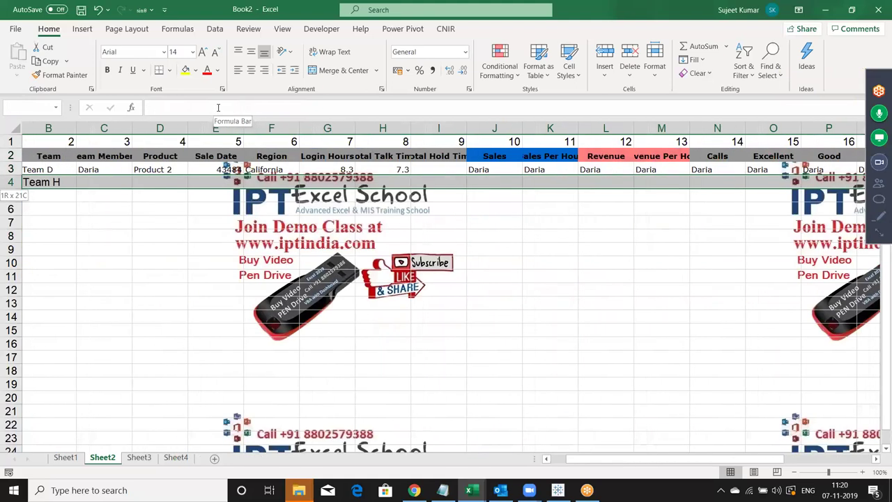
key("ctrl+r")
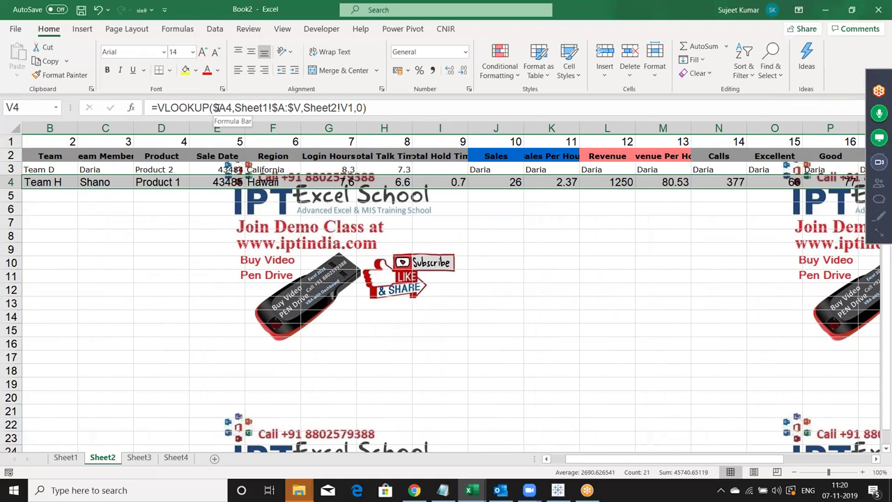
key("Left")
key("Left")
key("Left")
key("Left")
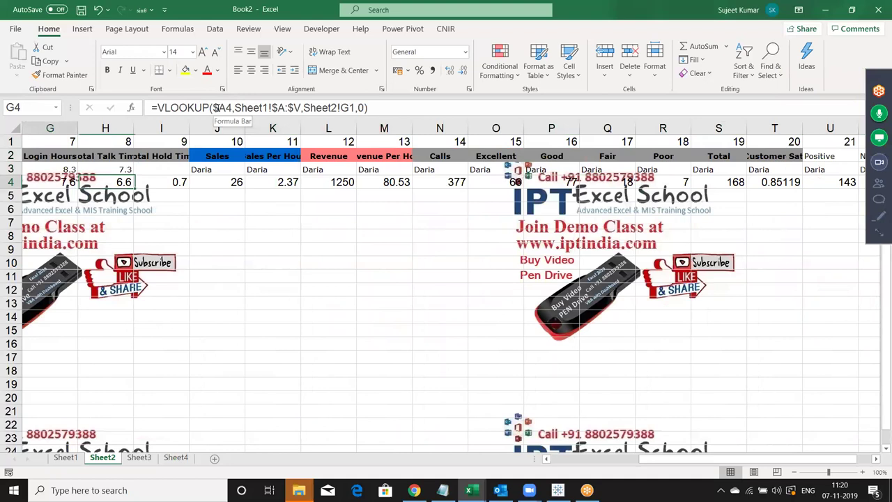
key("Left")
key("Left")
key("Left")
key("Right")
key("Right")
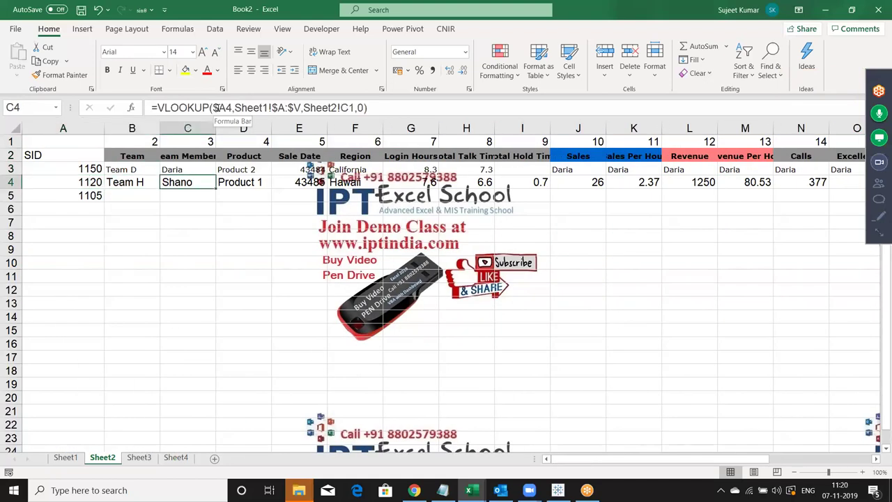
key("Left")
key("Down")
- Test =COLUMN(Sheet1!B2) in B5, which returns 2, and compare with B3's formula
type("=")
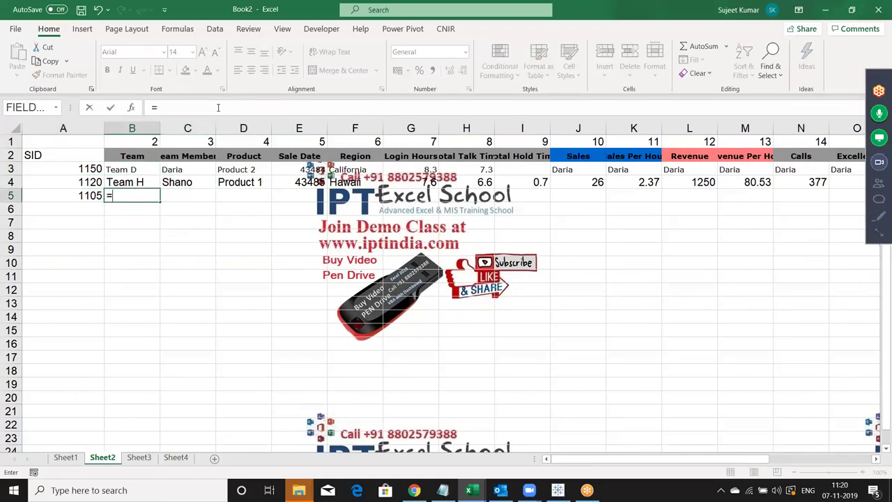
type("col")
key("Tab")
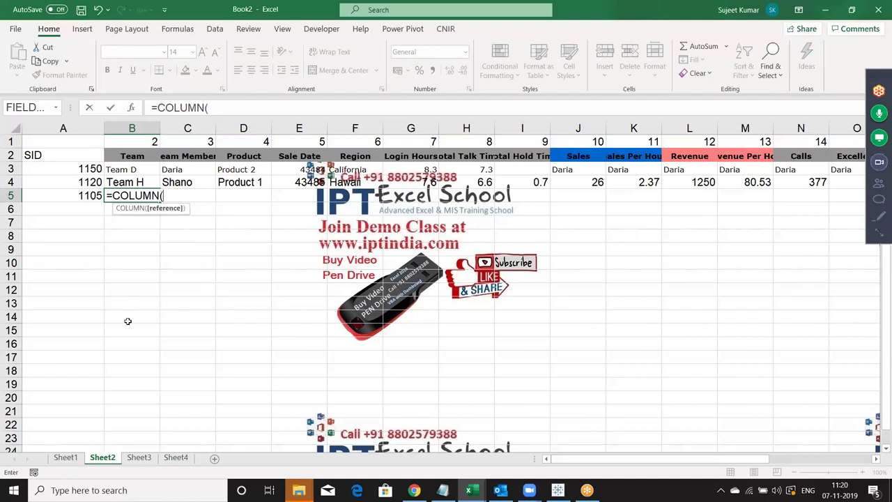
left_click(67, 458)
left_click(62, 179)
key("ctrl+Up")
key("ctrl+Left")
key("Down")
key("Right")
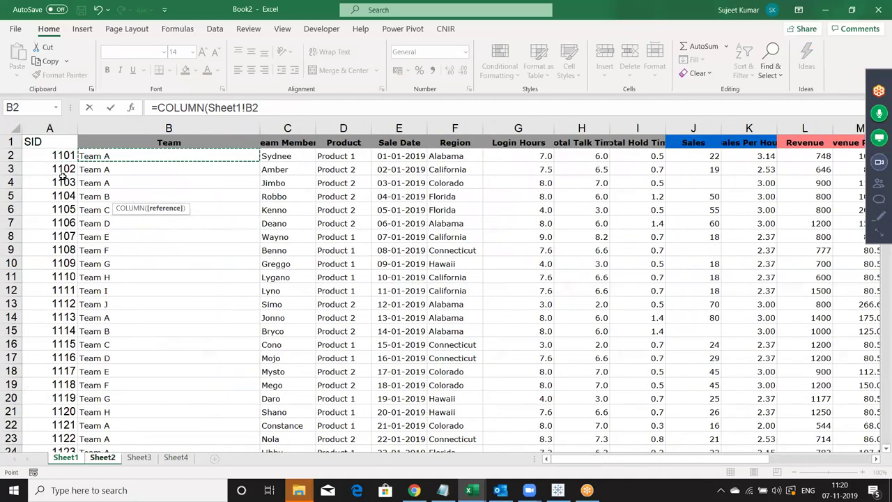
key("Return")
key("Up")
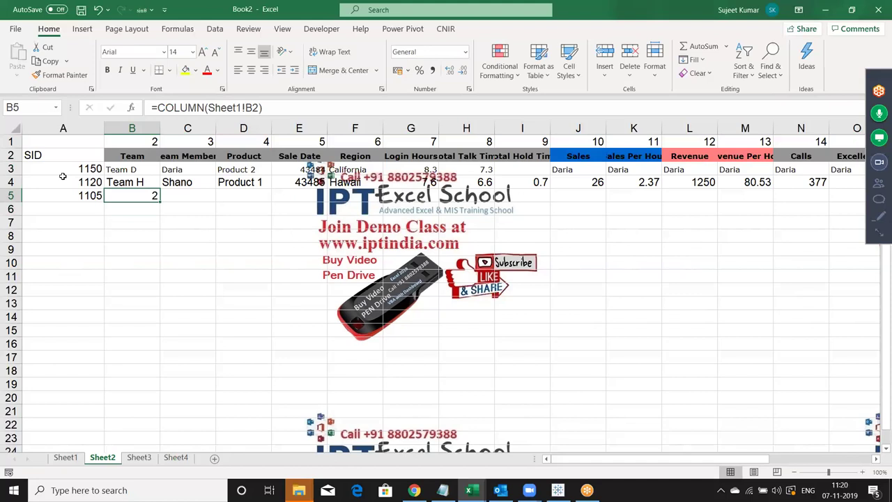
key("Up")
key("Up")
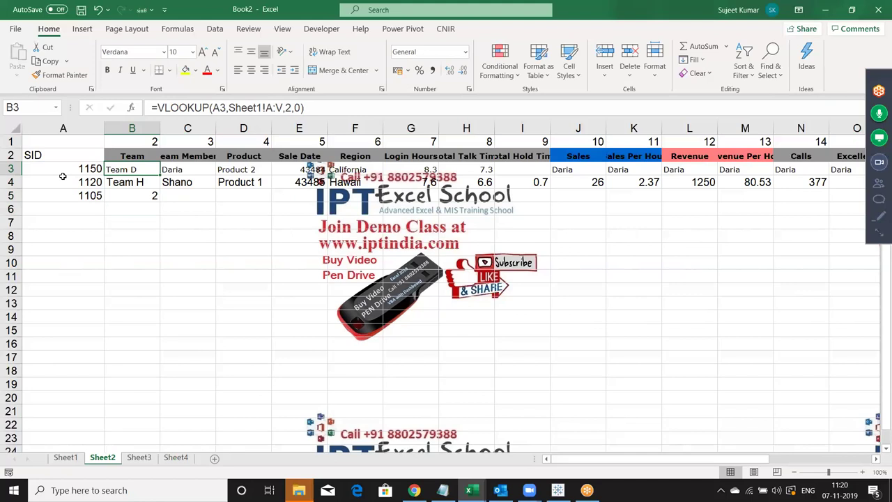
key("Down")
key("Down")
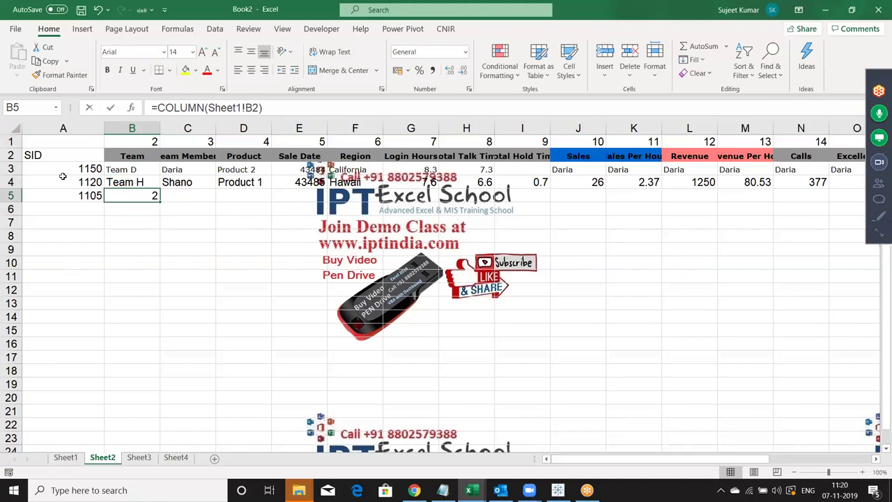
- Start B5's lookup as =VLOOKUP(A5,Sheet1!A:V, using the SID in A5
type("=vl")
key("Tab")
key("Left")
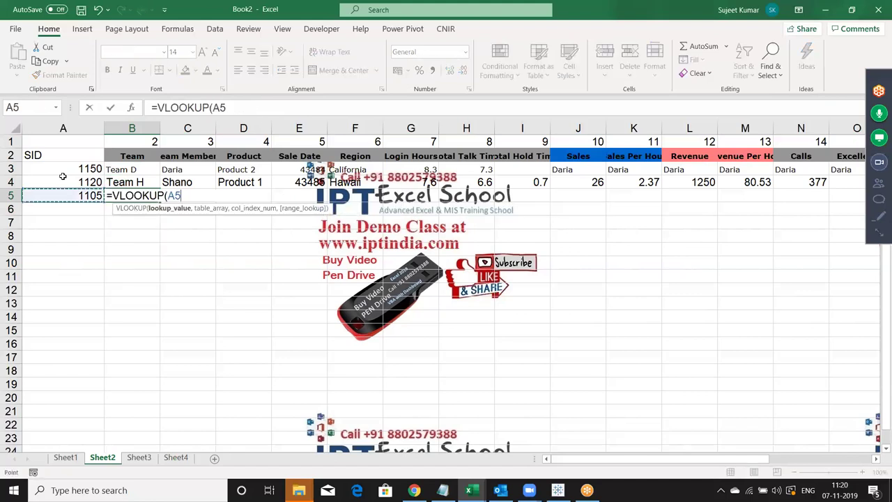
type(",")
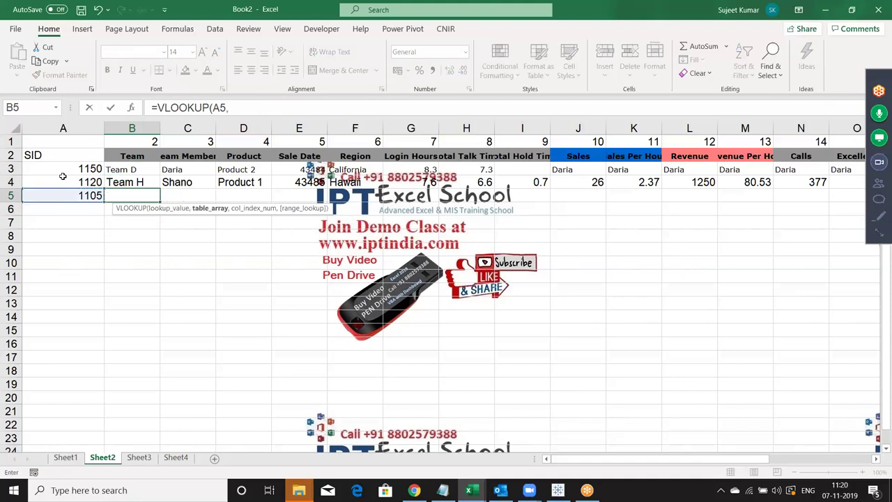
key("ctrl+Page_Up")
key("ctrl+Home")
key("ctrl+space")
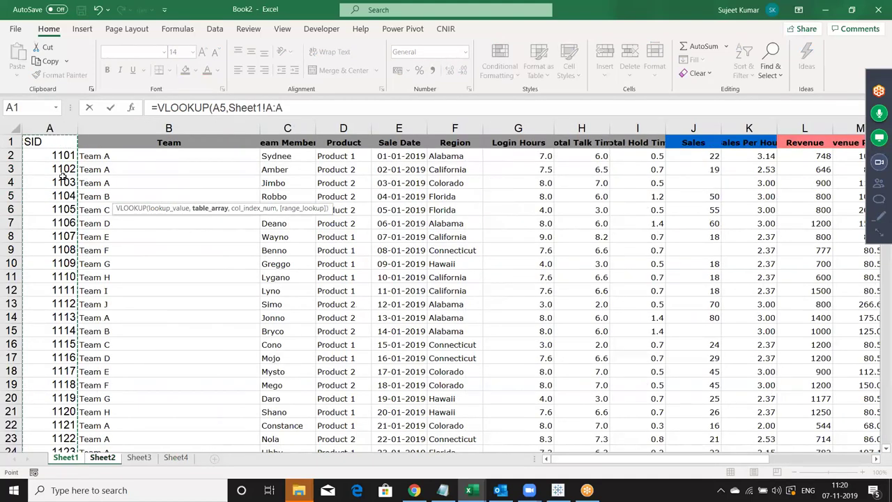
key("shift+Right")
key("shift+Right")
key("shift+Right")
key("shift+Right")
key("shift+Right")
key("shift+Right")
key("shift+Right")
key("shift+Right")
key("shift+Right")
key("shift+Right")
key("shift+Right")
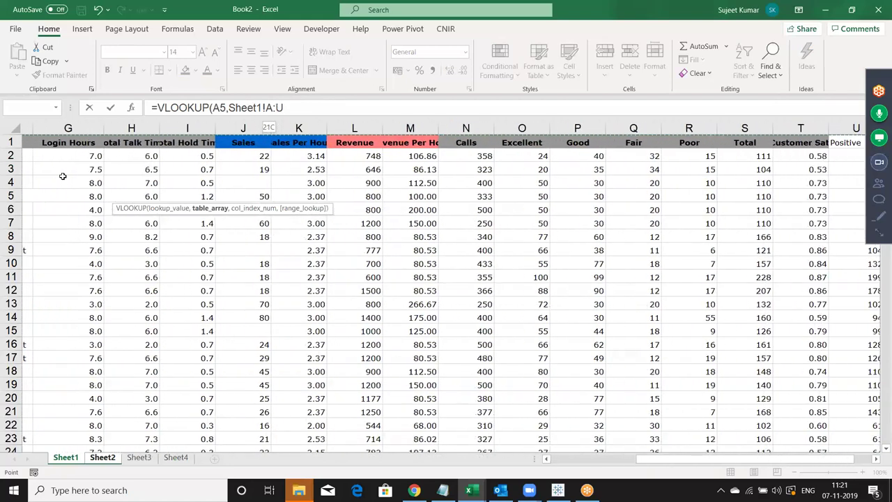
key("shift+Right")
key("shift+Right")
key("shift+Right")
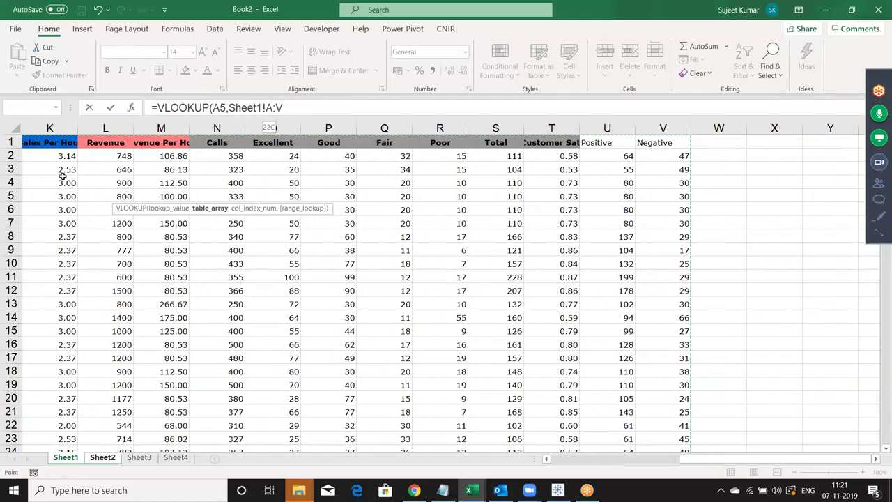
- Complete it with COLUMN(Sheet1!B2) and exact match 0, returning Team C
type(",")
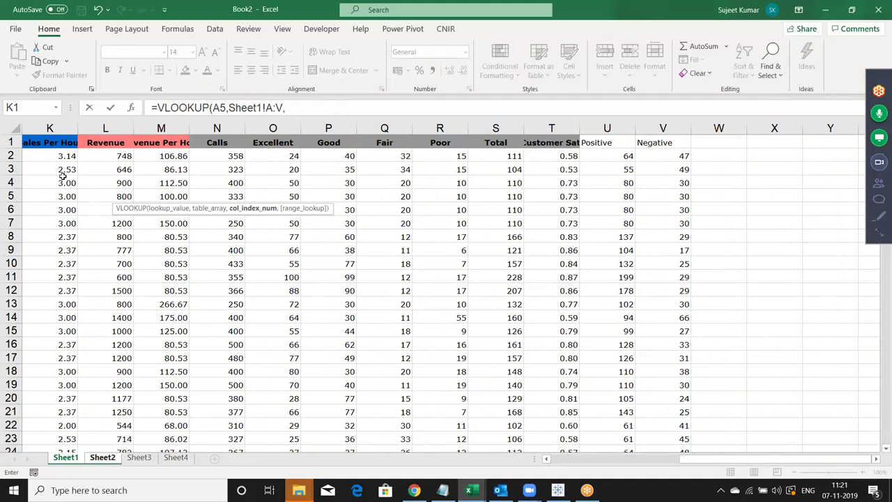
type("col")
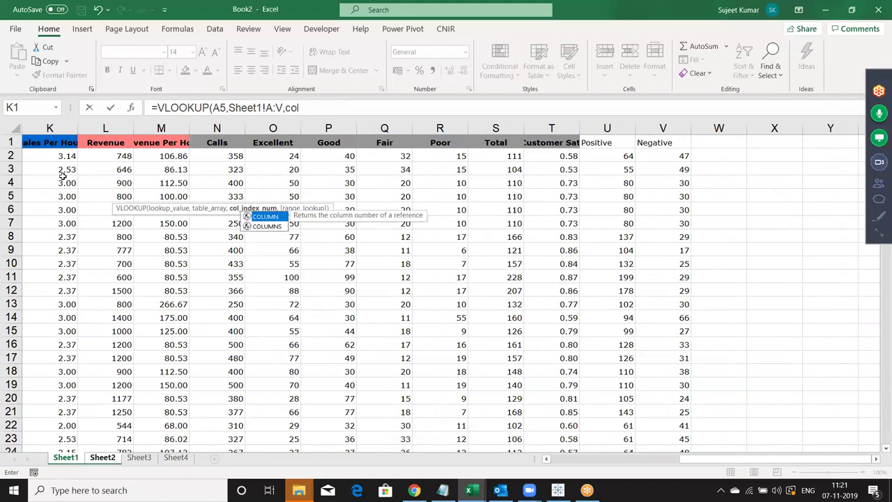
key("Tab")
key("Left")
key("Home")
key("Down")
key("Right")
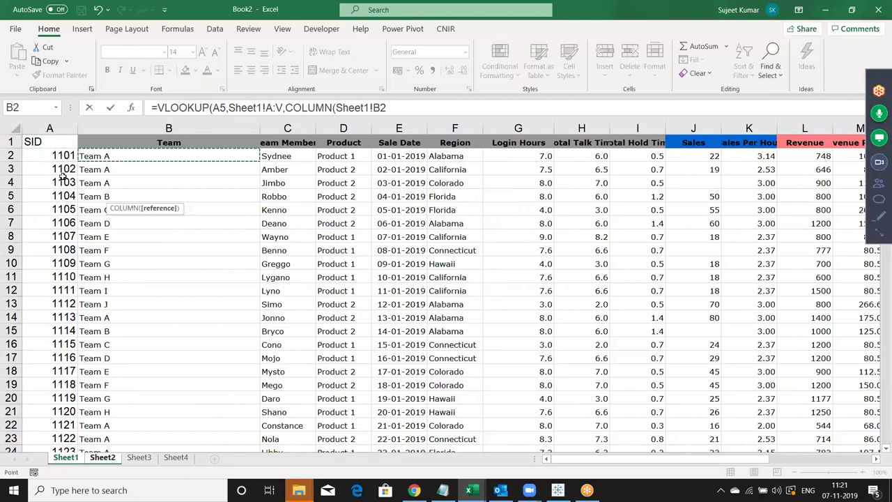
type("),0")
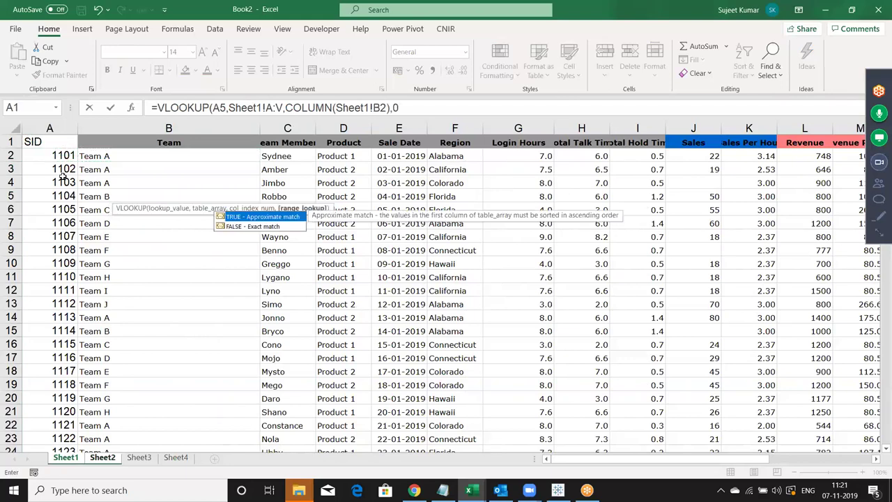
type(")")
key("Return")
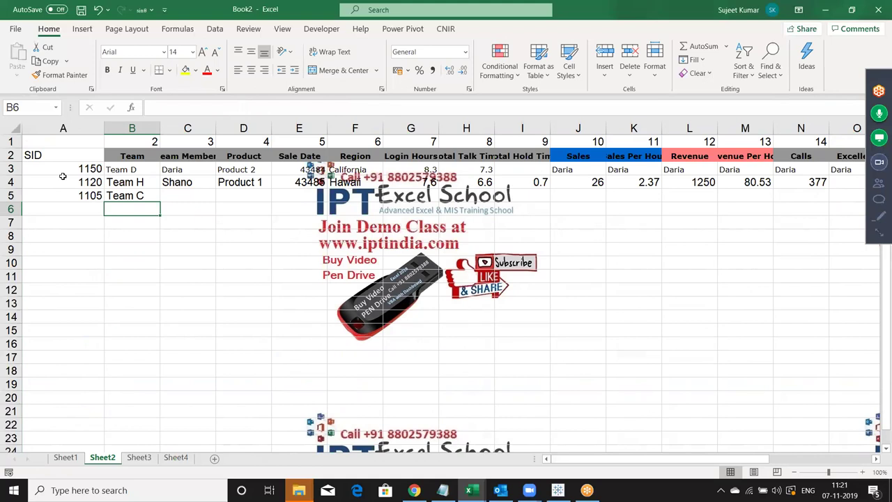
key("Up")
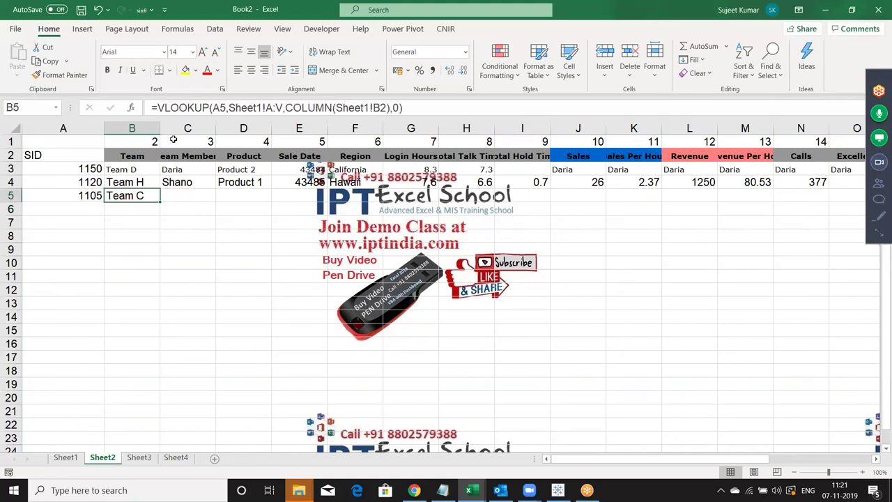
- Anchor B5's formula as =VLOOKUP($A5,Sheet1!$A:$V,COLUMN(Sheet1!B2),0)
left_click(4, 129)
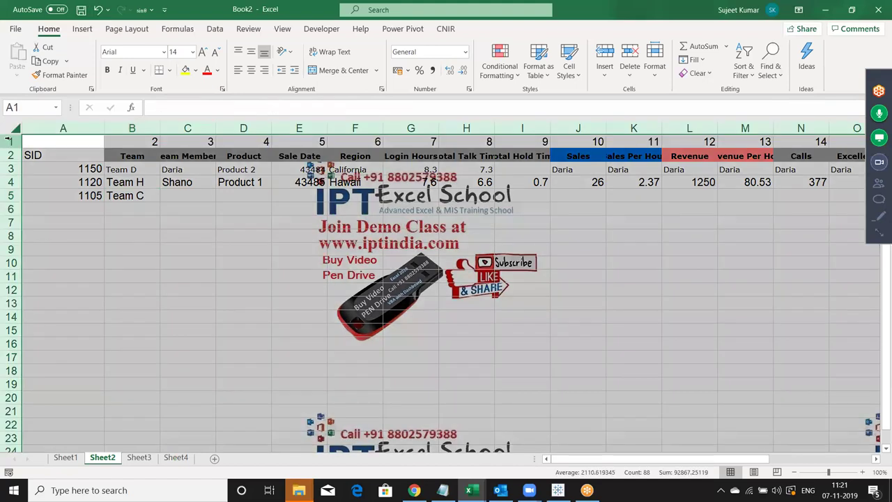
left_click(9, 141)
left_click(129, 196)
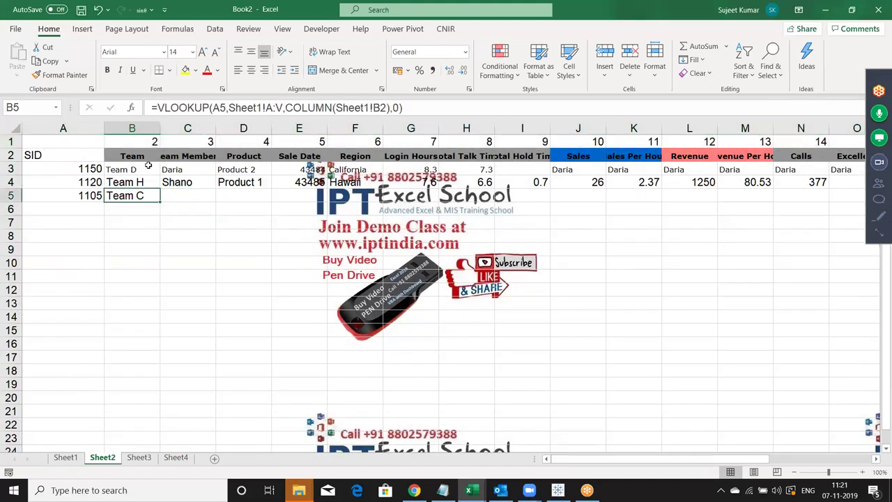
left_click(218, 108)
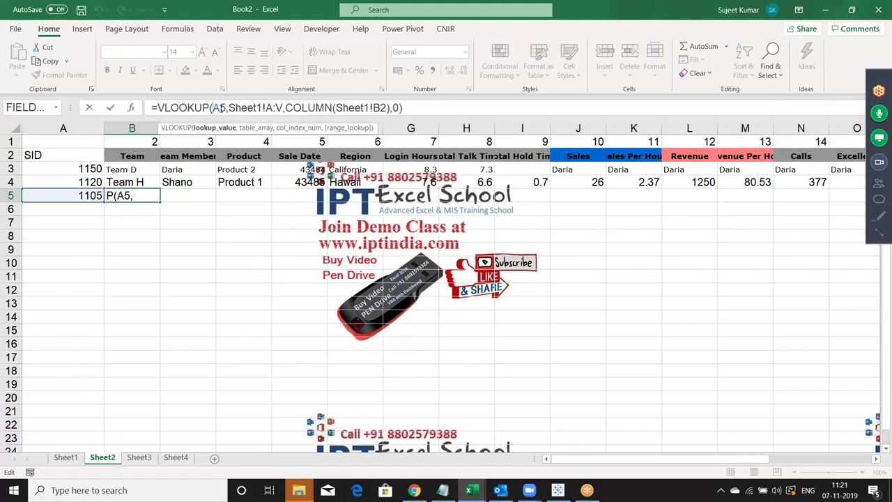
type("$")
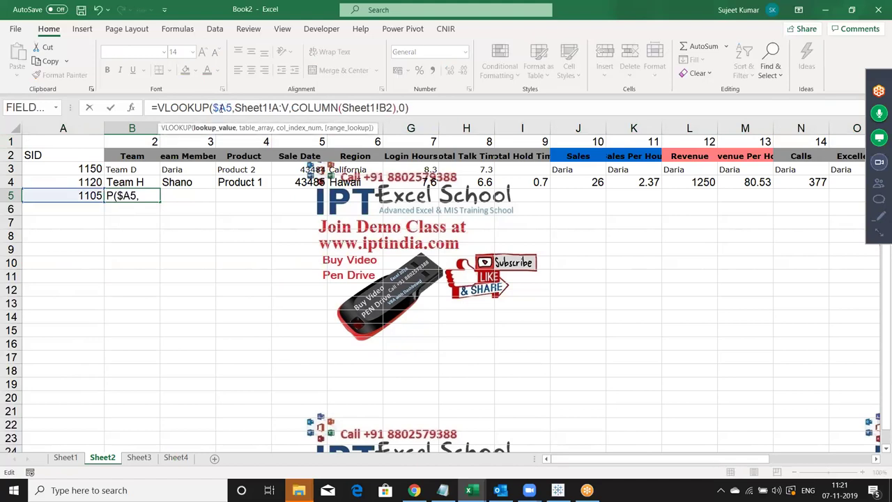
key("Right")
key("Right")
key("Right")
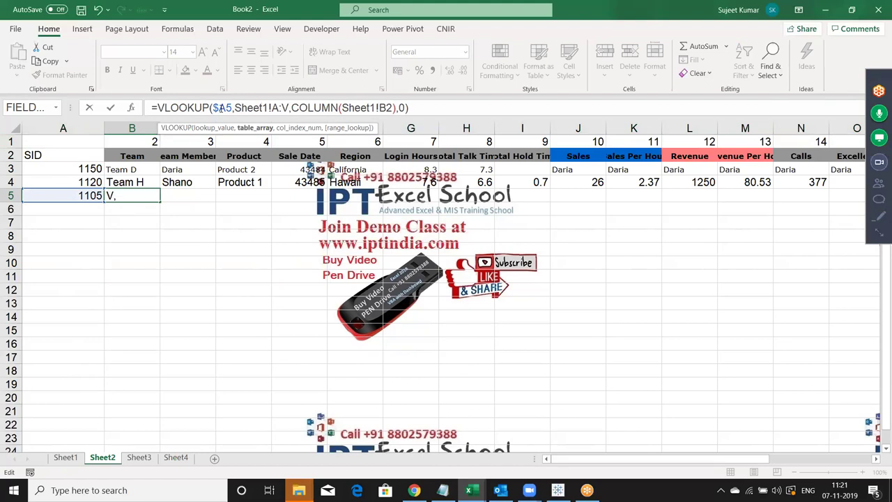
key("F4")
key("Right")
key("Right")
key("Right")
key("Right")
key("Right")
key("Right")
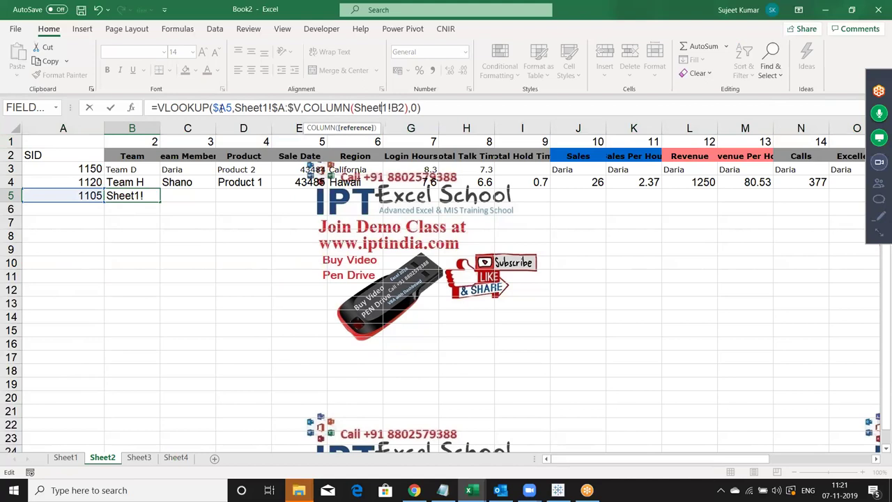
key("Return")
- Fill it across B5:V5 so SID 1105's record appears (Kenno, Product 2, 800…)
key("Up")
key("Up")
key("Up")
key("Down")
key("ctrl+Right")
key("Down")
scroll(220, 108, "left", 3)
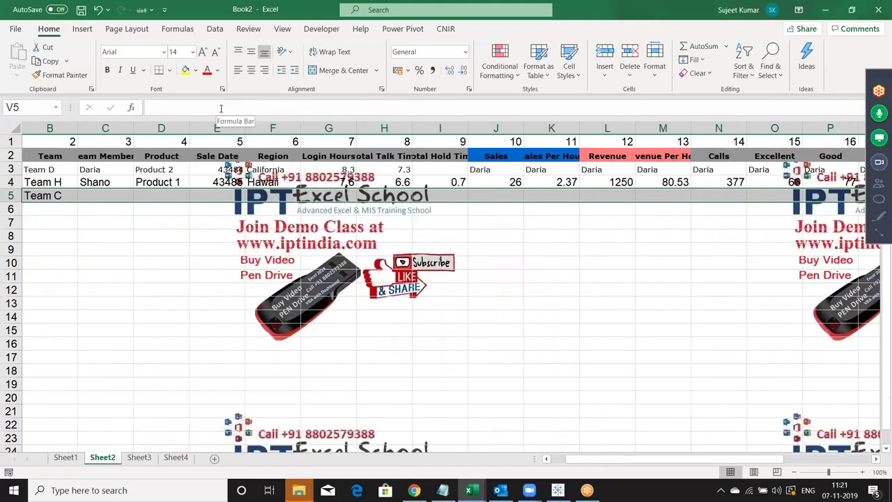
key("ctrl+shift+Left")
key("ctrl+r")
key("Home")
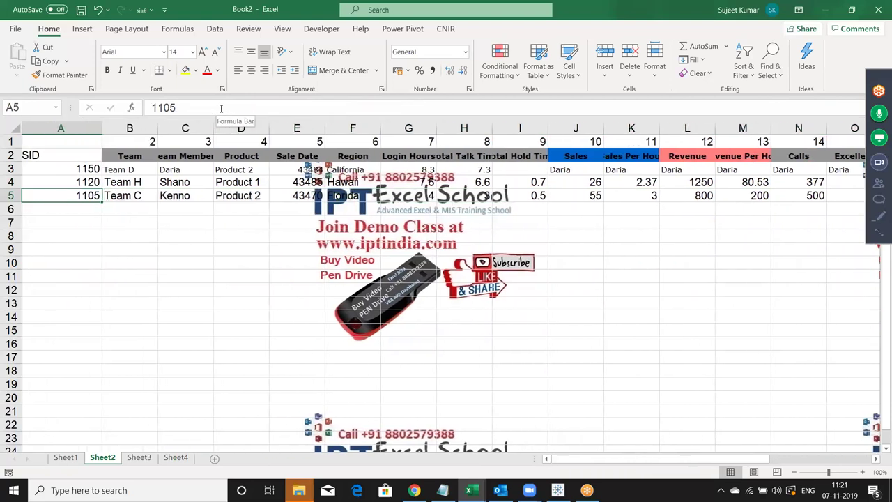
key("Right")
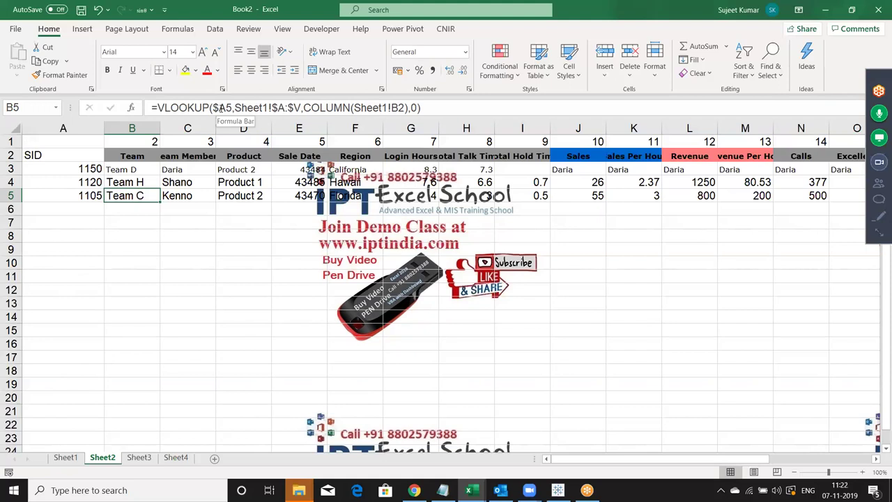
key("Down")
key("Left")
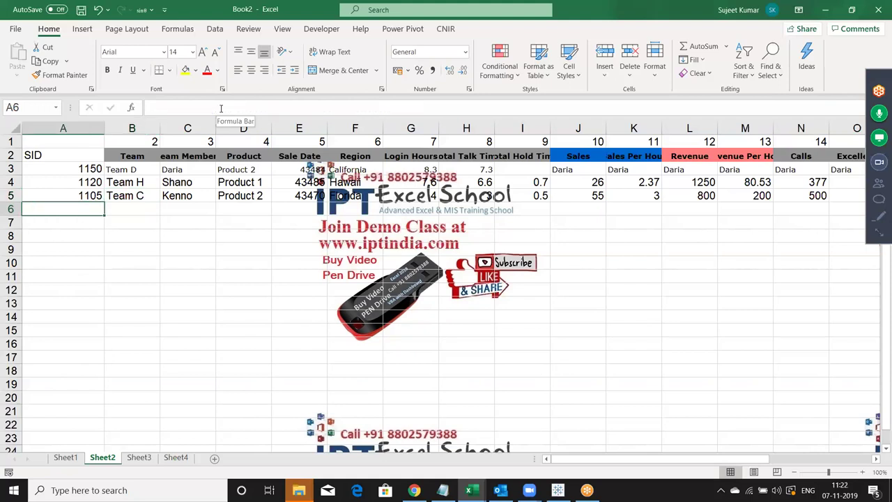
- Enter SID 1106 in A6 and review B5's lookup formula unchanged
type("1106")
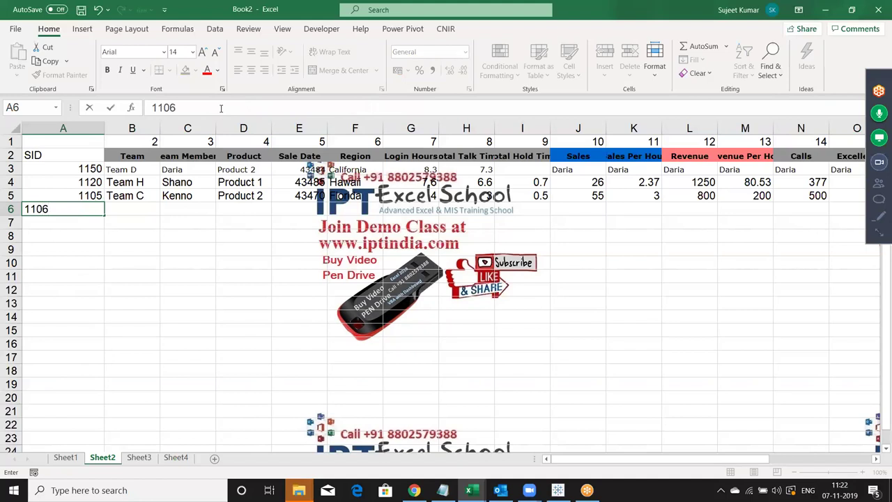
key("Tab")
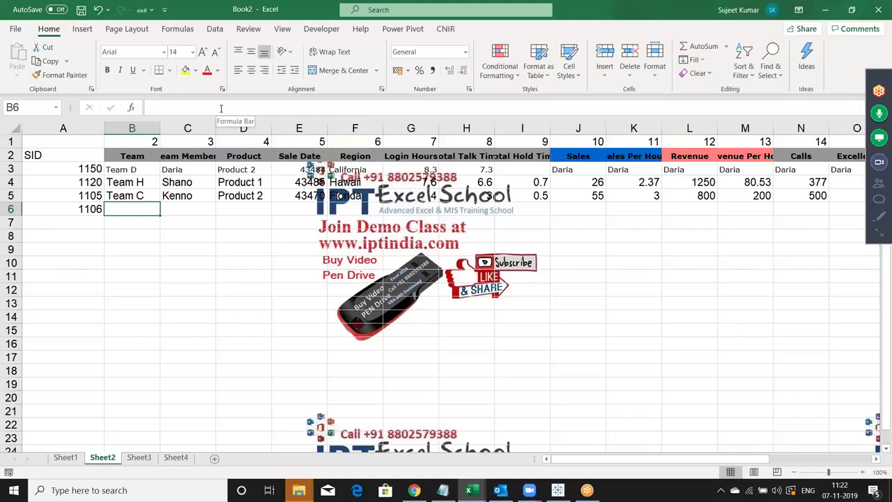
key("Up")
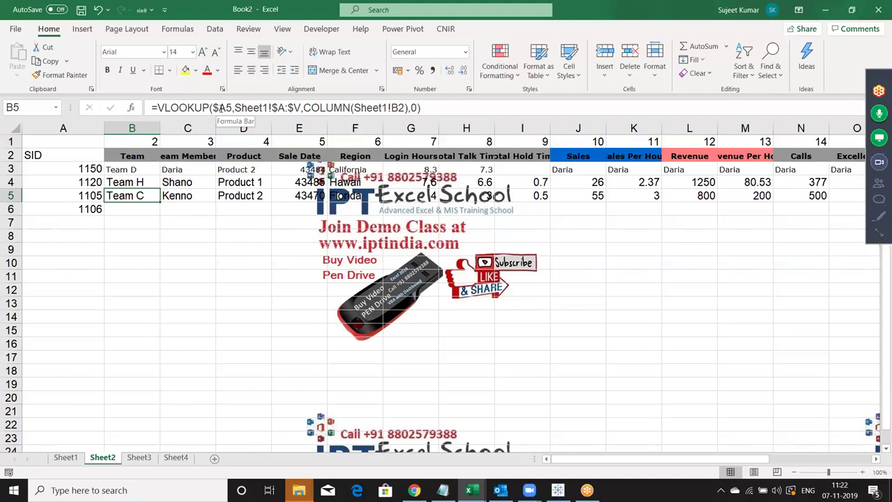
key("F2")
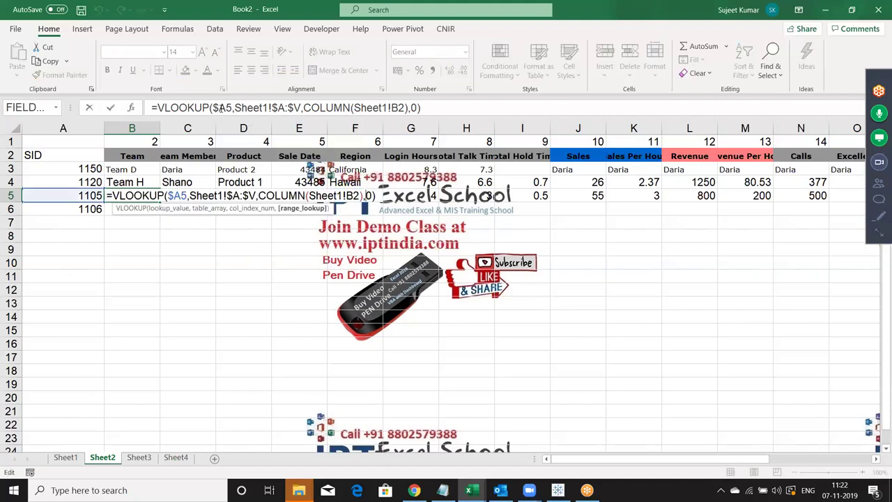
key("ctrl+Return")
- Select row 5's results, then select B6 across row 6 to column L
key("shift+Right")
key("shift+Right")
key("shift+Right")
key("shift+Right")
key("shift+Right")
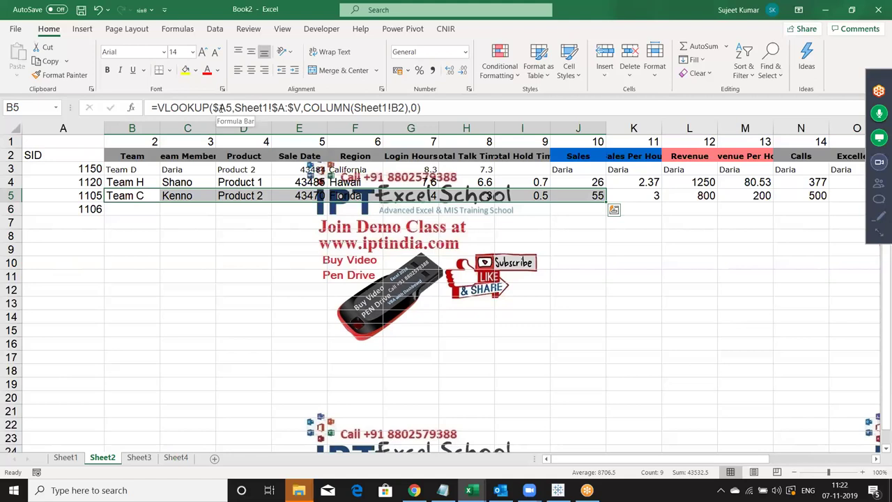
key("Down")
key("shift+Right")
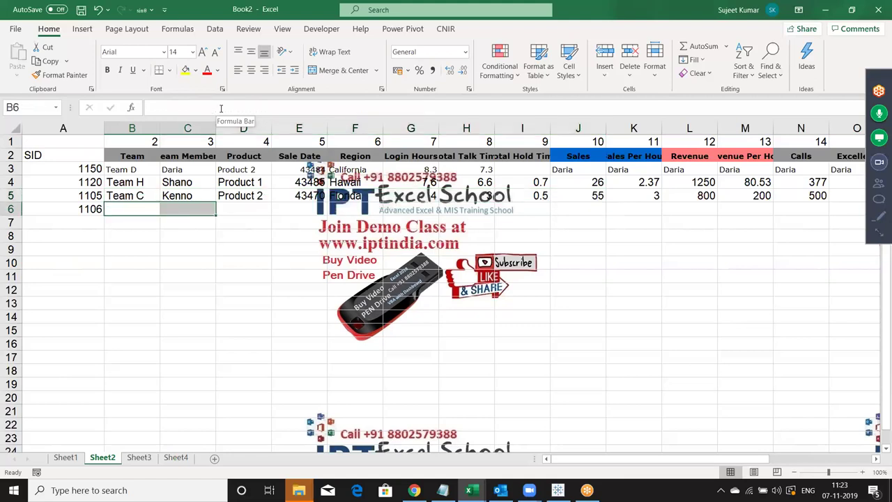
key("Left")
key("Right")
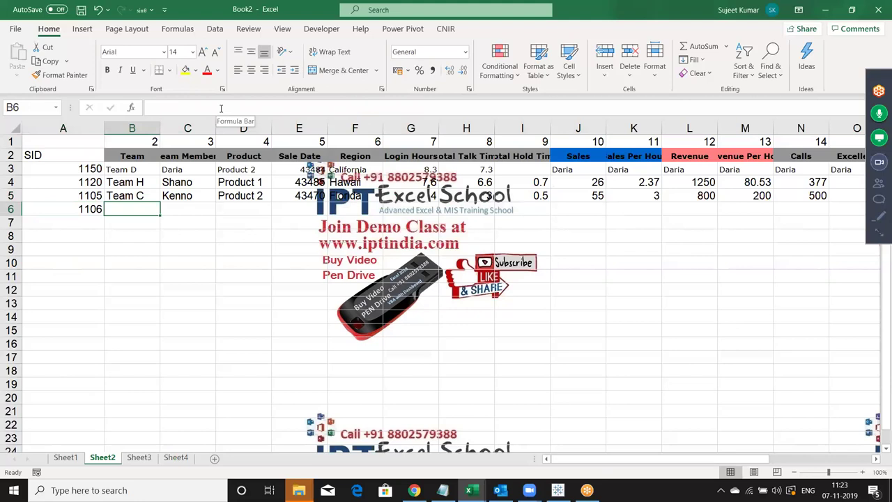
key("shift+Right")
key("shift+Right")
key("shift+Right")
key("shift+Right")
key("shift+Right")
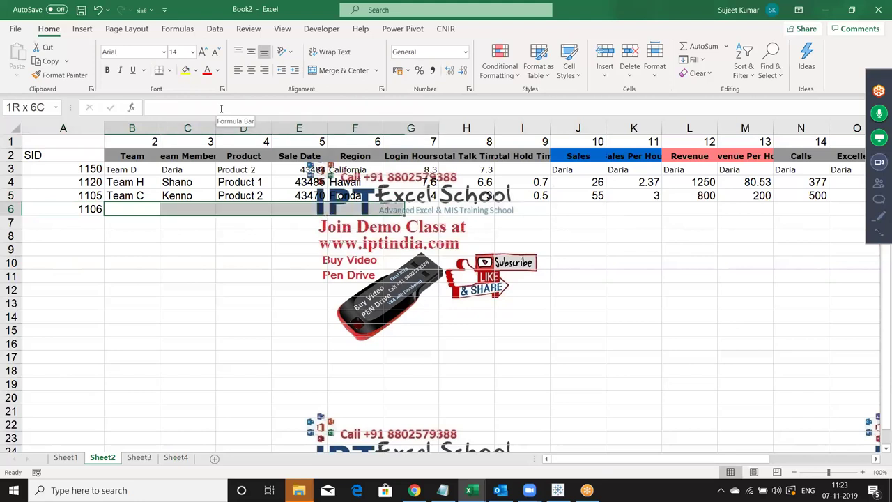
key("shift+Right")
key("shift+Right")
key("shift+Right")
key("shift+Right")
key("shift+Right")
key("shift+Right")
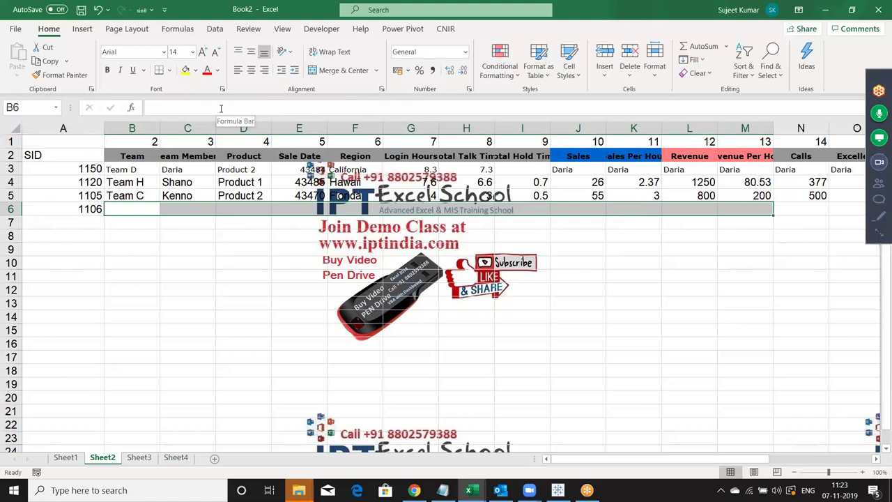
- Start a VLOOKUP in B6:M6 with A6 as lookup value and Sheet1!A:V as the table
type("=")
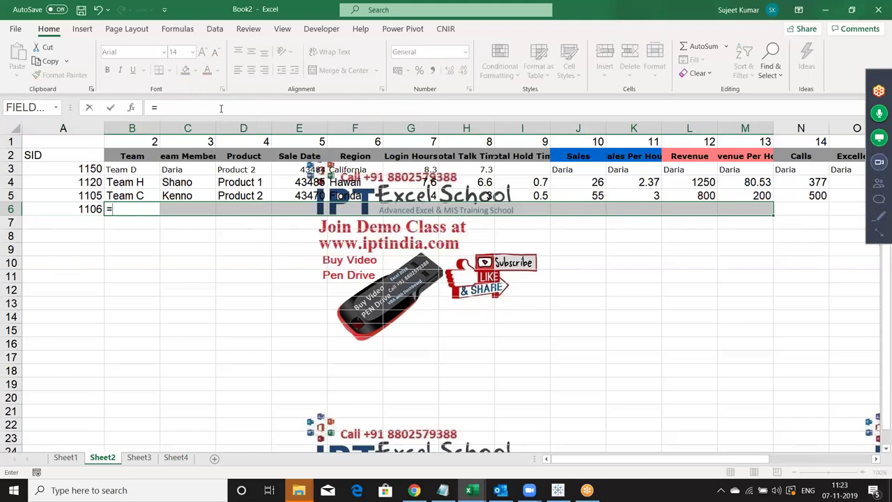
type("vl")
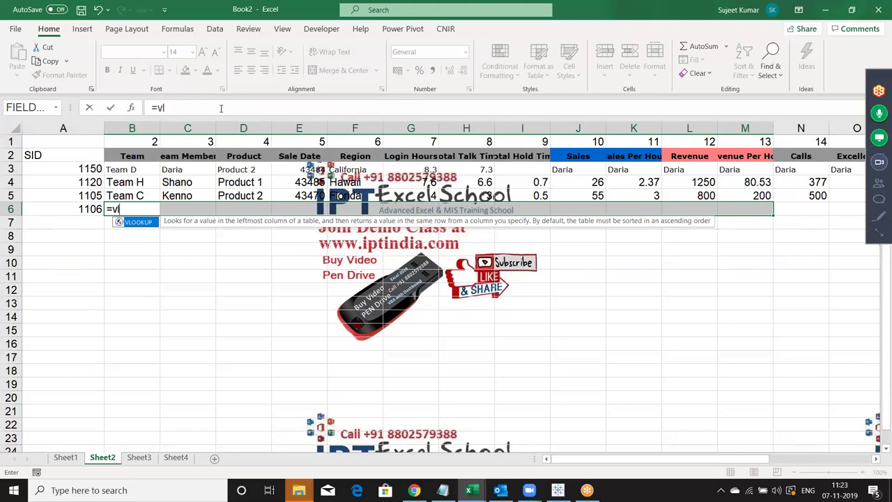
key("Tab")
key("Left")
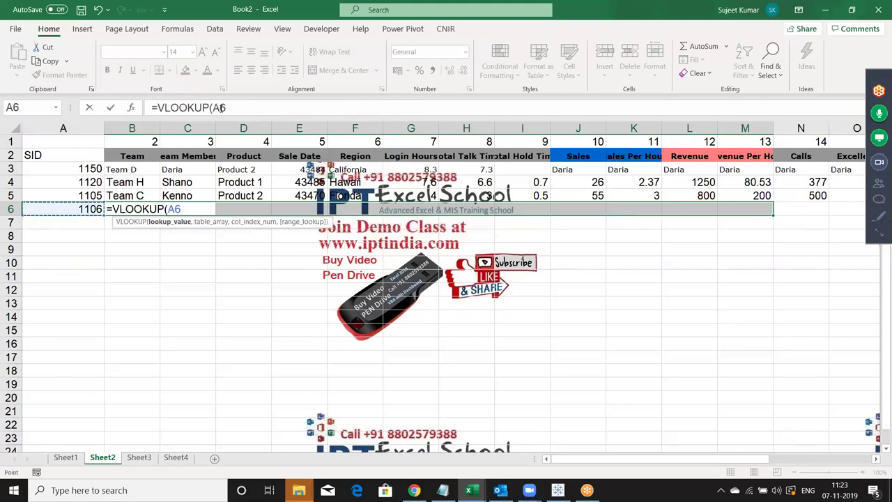
type(",")
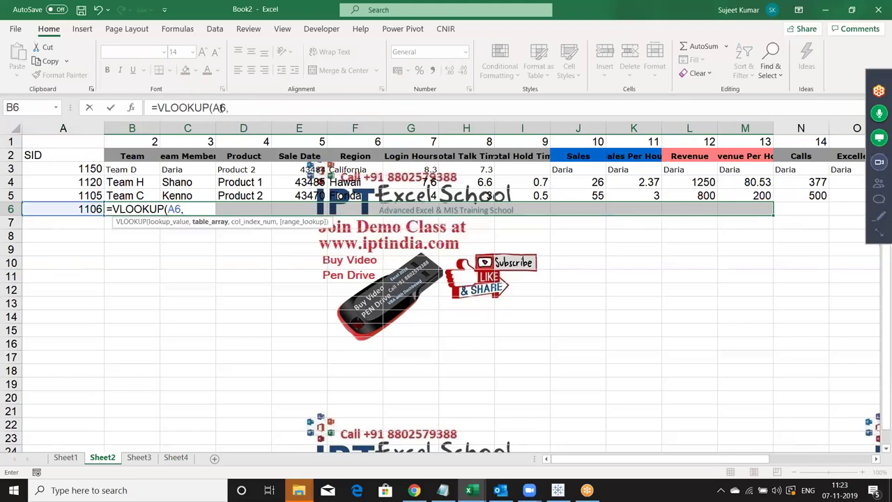
key("ctrl+Page_Up")
key("ctrl+space")
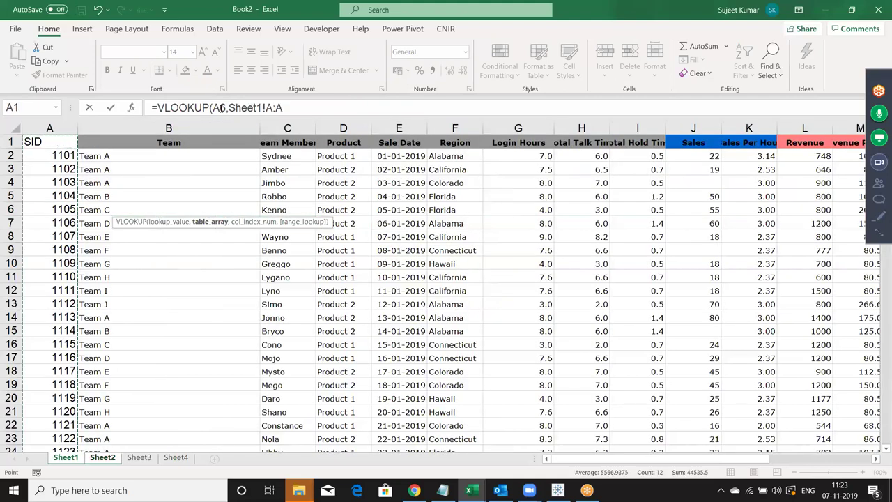
key("shift+Right")
key("shift+Right")
key("ctrl+shift+Right")
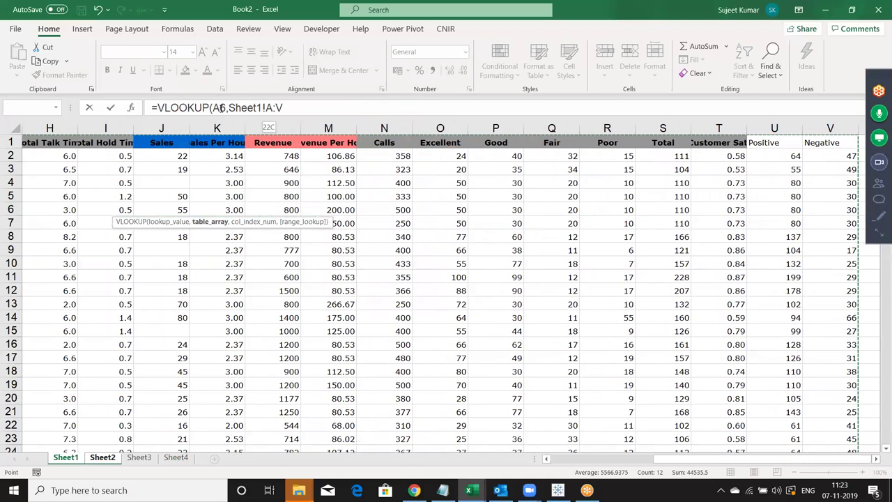
type(",")
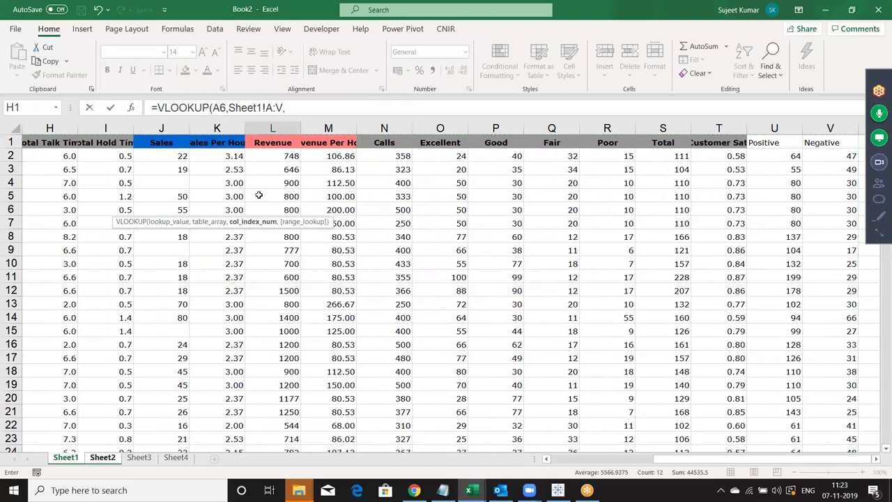
- Finish it with column indexes {2,3,4,5,6,7,8,9,10,11,12} and exact match 0 as an array formula
left_click_drag(668, 456, 543, 461)
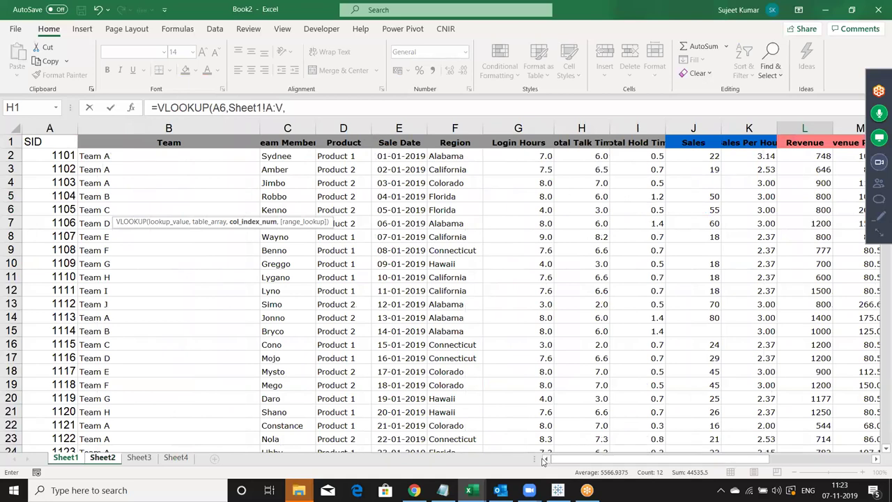
type("{2")
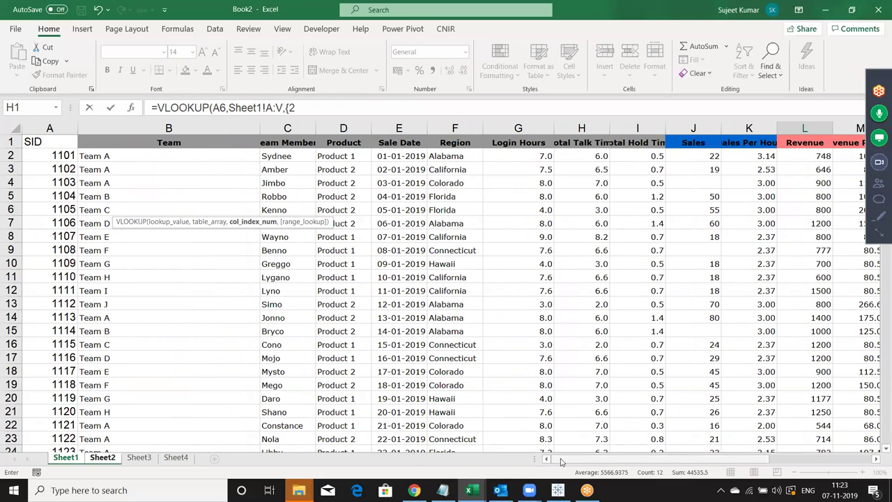
type(",3,4,5,6,7,")
type("8,9,10,11,12}")
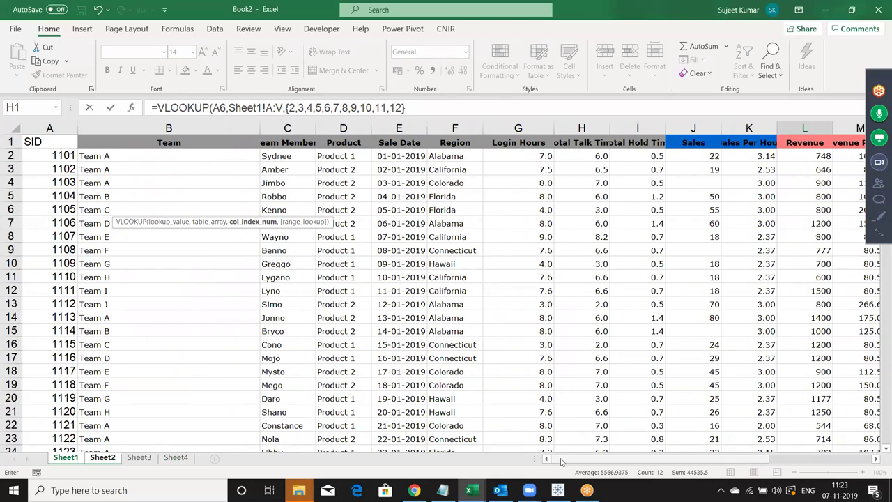
left_click(426, 105)
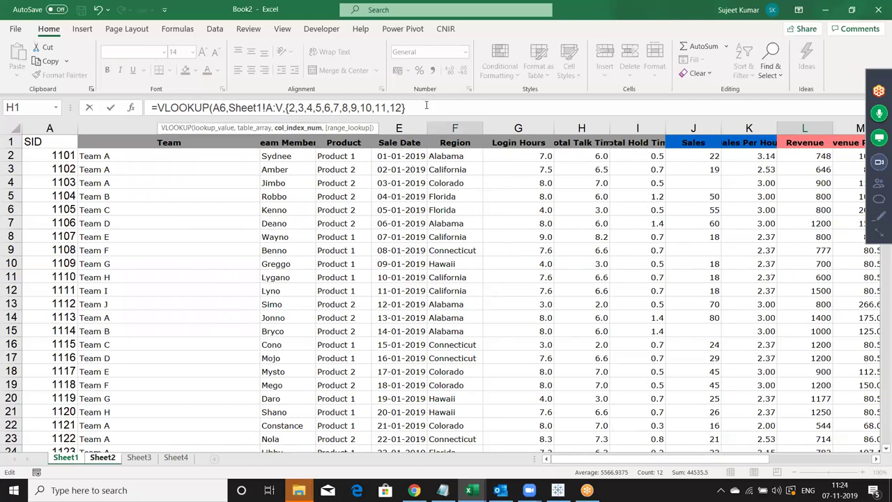
type(",0")
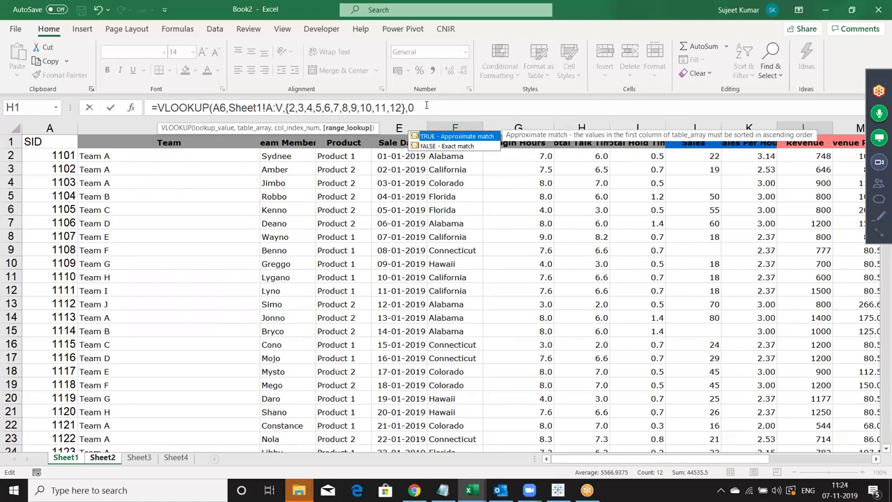
type(")")
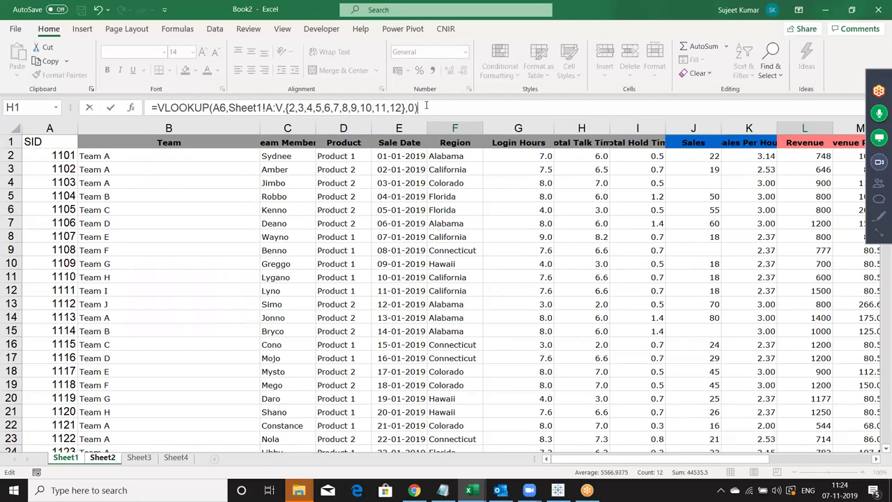
key("ctrl+shift+Return")
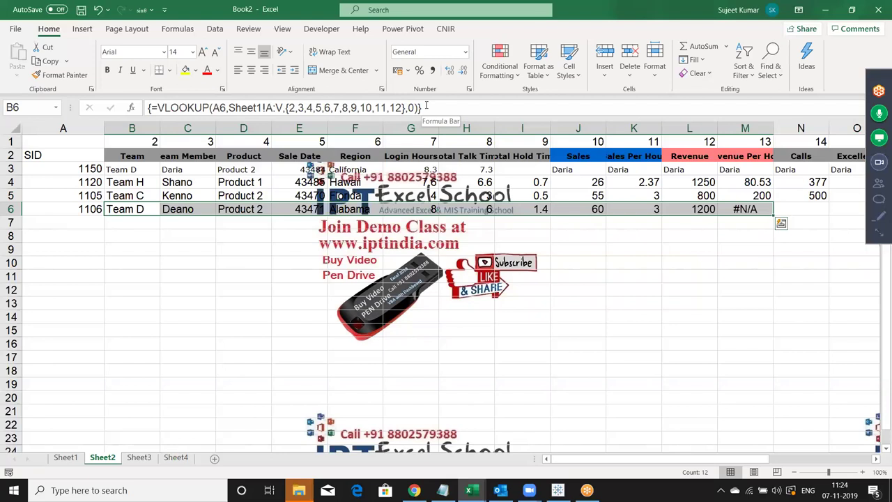
- Fill the row 6 lookup down to row 7 and enter SID 1107 in A7
key("shift+Down")
key("ctrl+d")
key("Down")
key("Home")
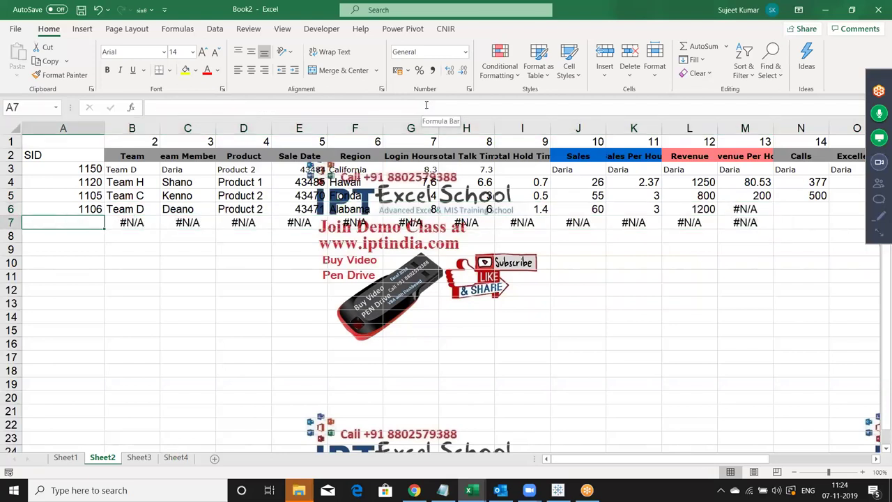
type("1107")
key("Return")
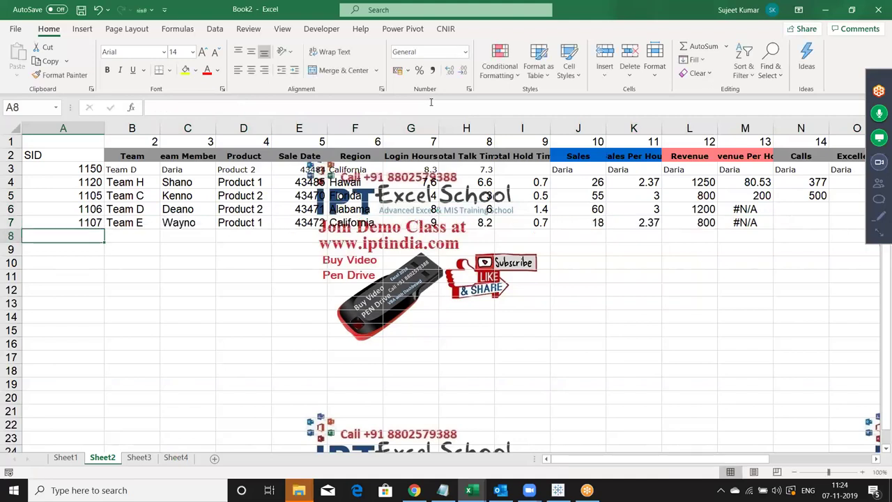
- Try deleting one of row 7's array lookup results
key("Up")
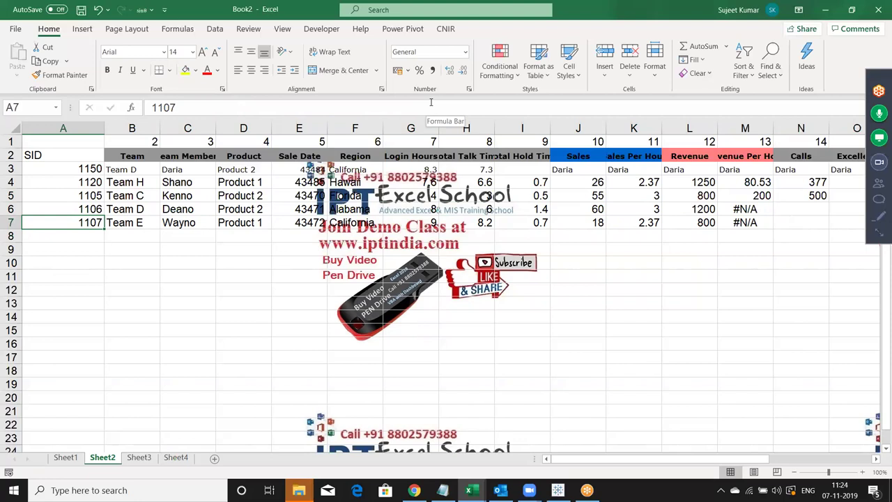
key("Right")
key("Right")
key("Right")
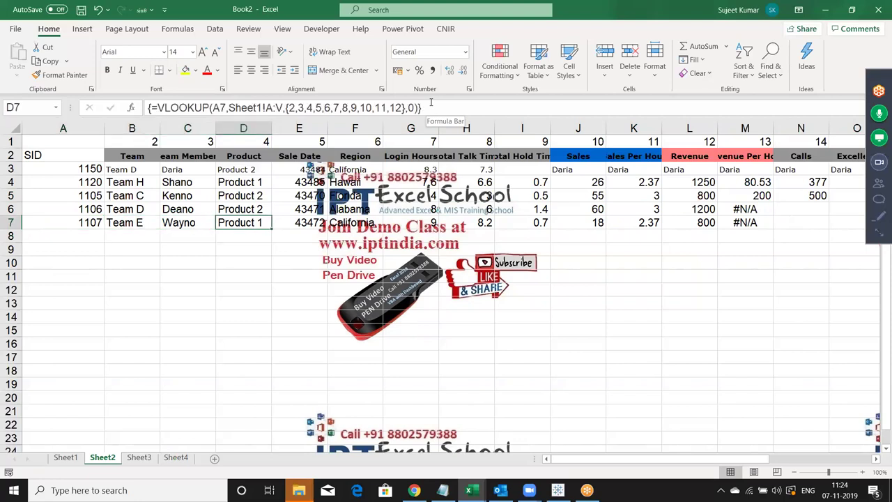
key("Delete")
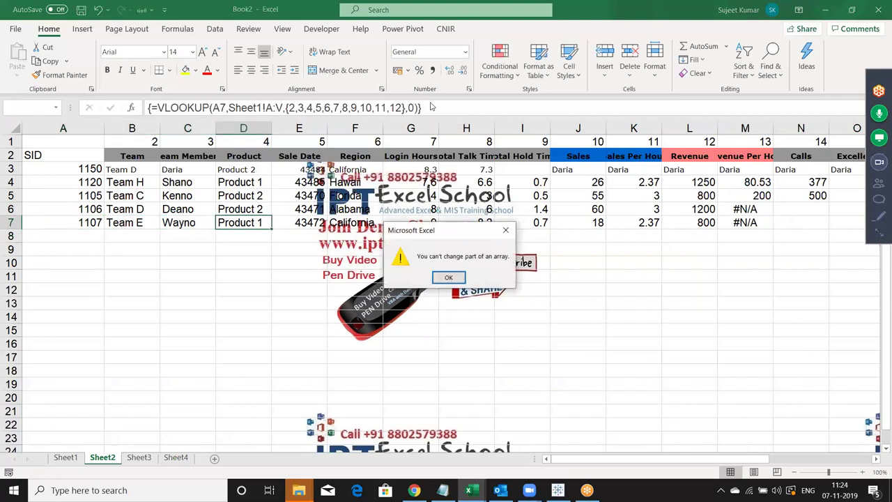
- Dismiss the array warning and delete the whole B7:M7 array range
key("Return")
key("Left")
key("Left")
key("Left")
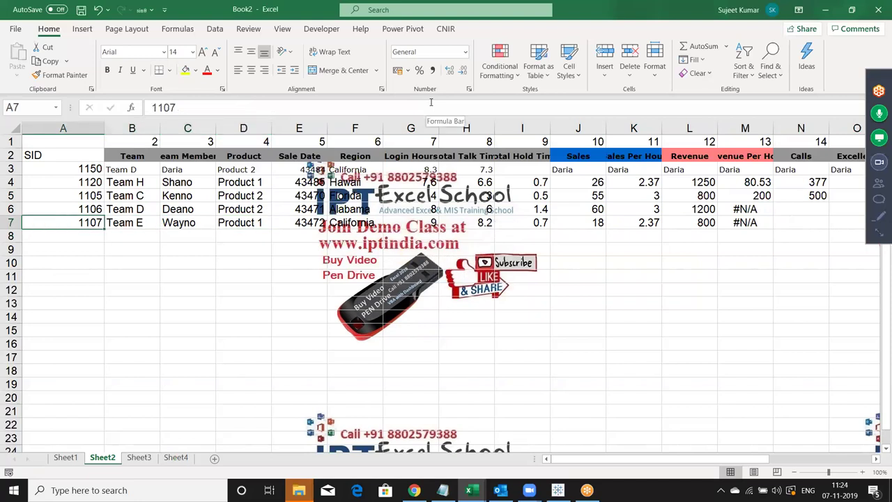
key("Right")
key("ctrl+slash")
key("Delete")
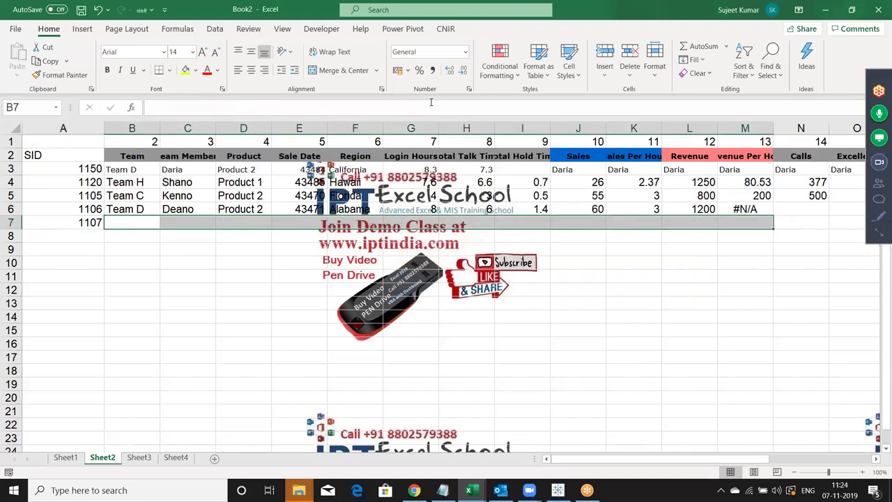
- Check the row 6 formula, then reselect B7:M7 for a new lookup
key("Up")
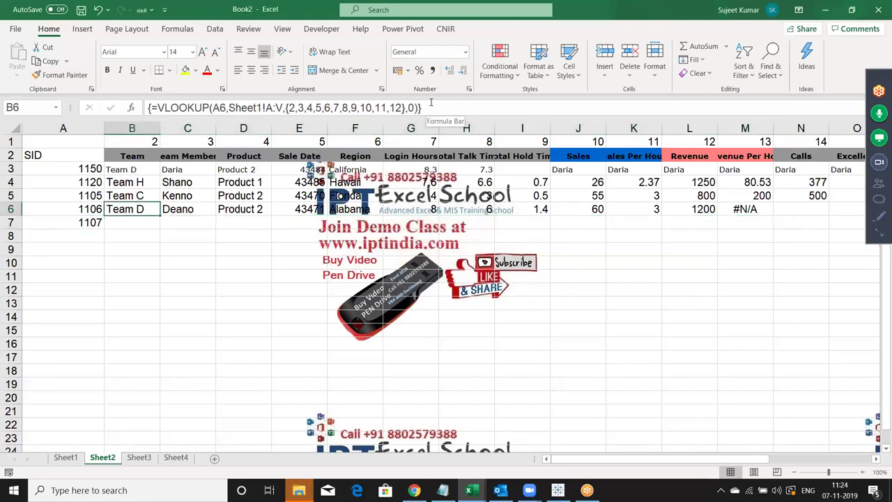
key("Down")
key("shift+Right")
key("shift+Right")
key("shift+Right")
key("shift+Right")
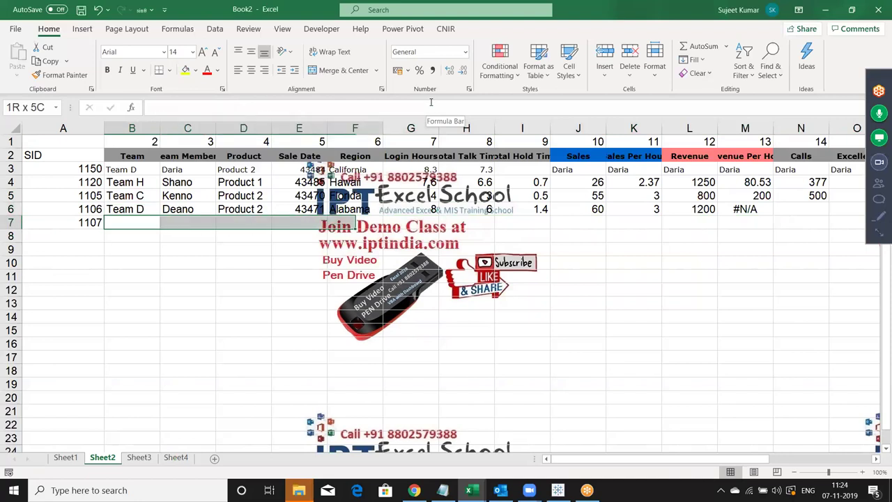
key("shift+Right")
key("shift+Right")
key("shift+Right")
key("shift+Right")
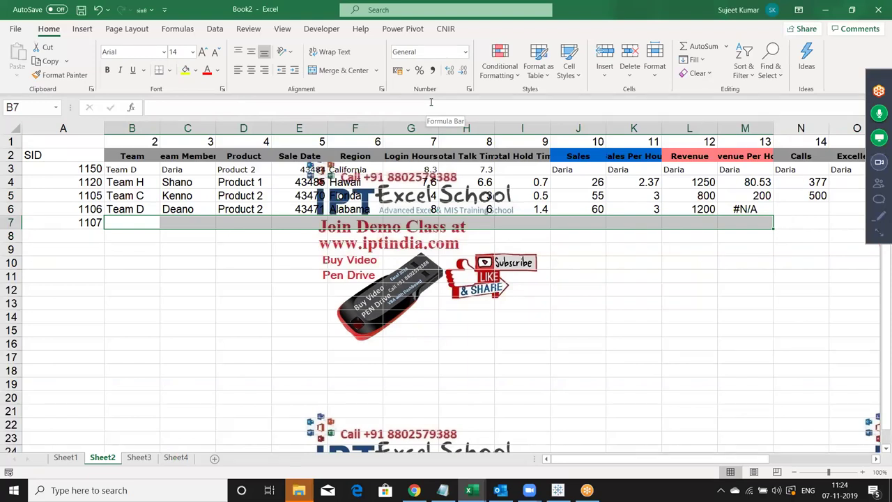
- Enter =VLOOKUP(A7,Sheet1!A:V,{2,...,15},0) in B7:M7 as an array formula
type("=vl")
key("Tab")
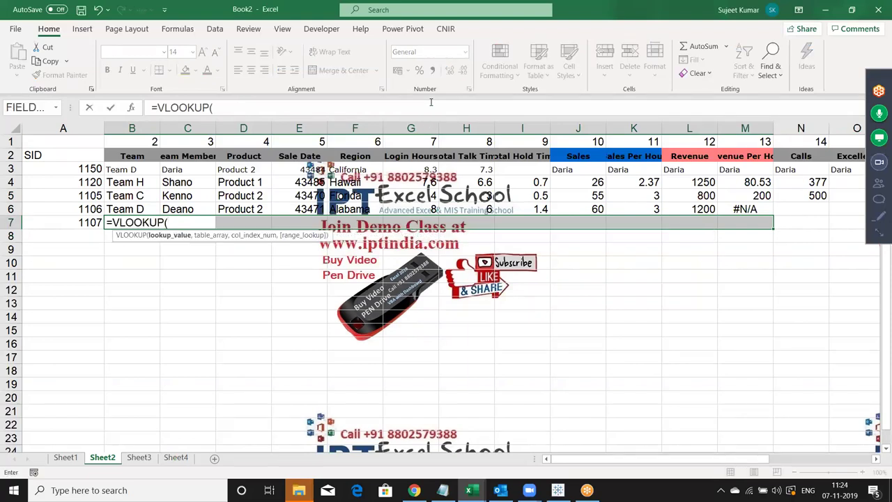
key("Left")
type(",")
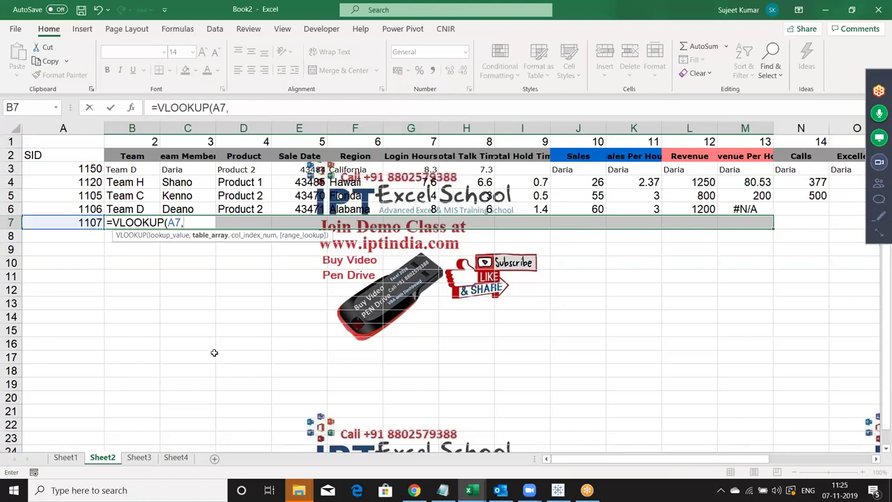
left_click(66, 457)
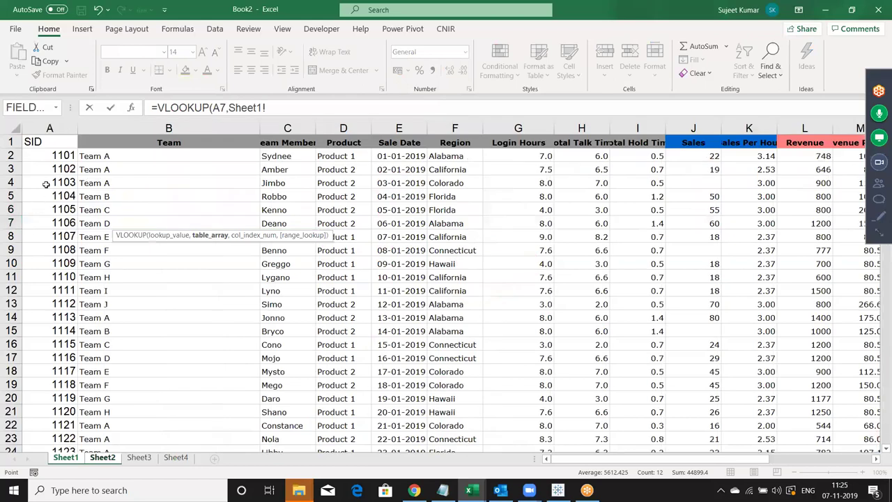
left_click(50, 129)
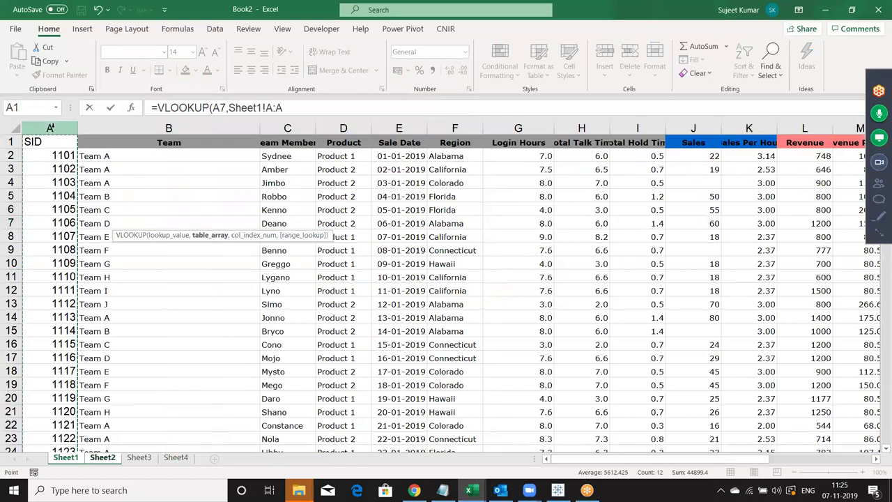
key("ctrl+shift+Right")
type(",")
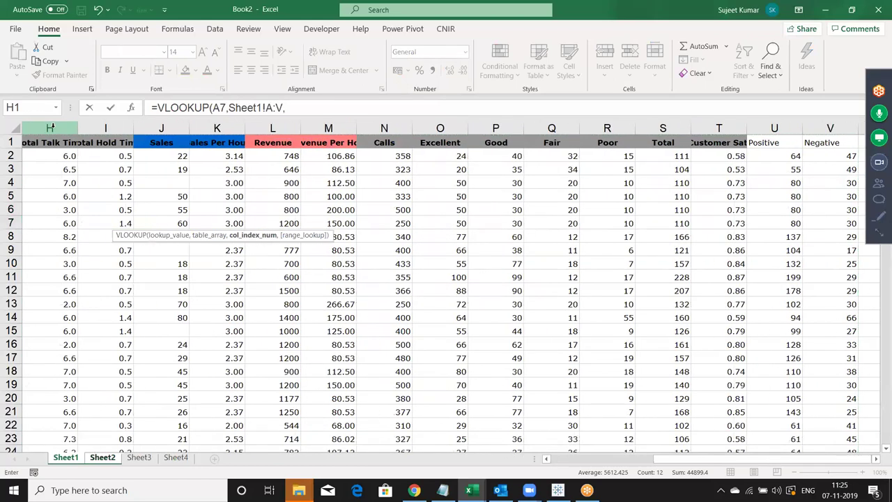
type("{2,")
type("3,4,5,6,7,8,9,10,11,12,1")
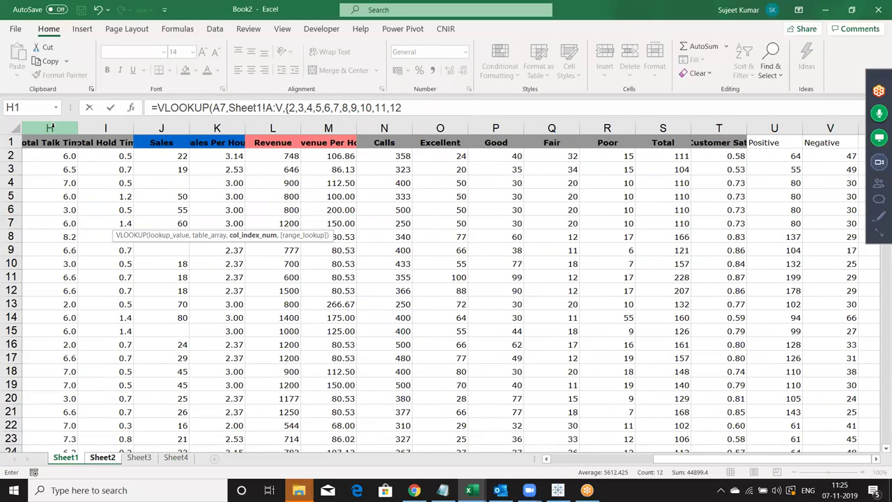
type("3,14,15}")
type(",0")
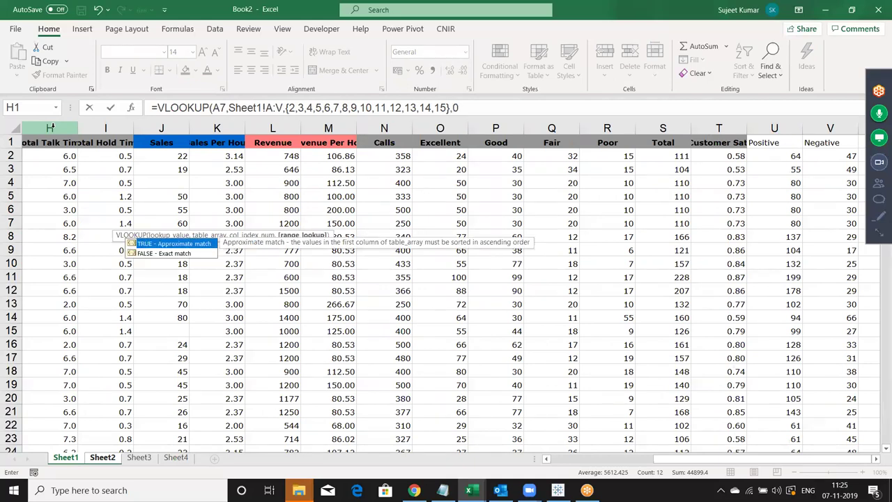
type(")")
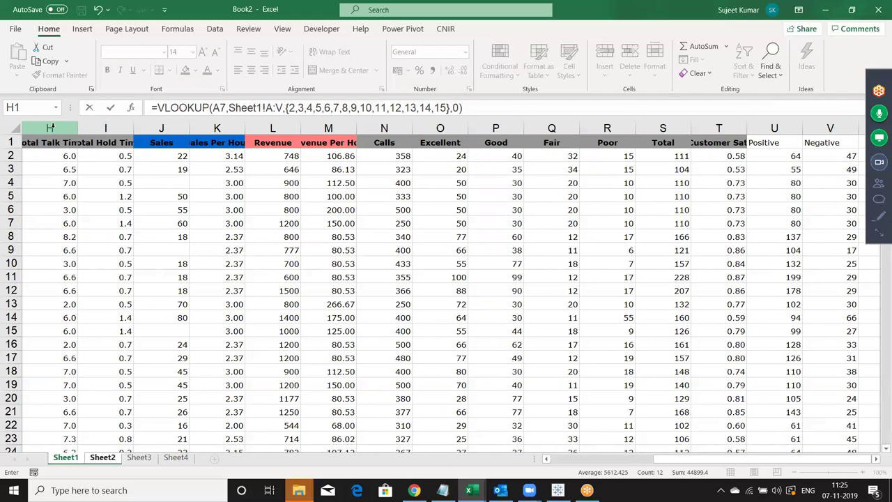
key("ctrl+shift+Return")
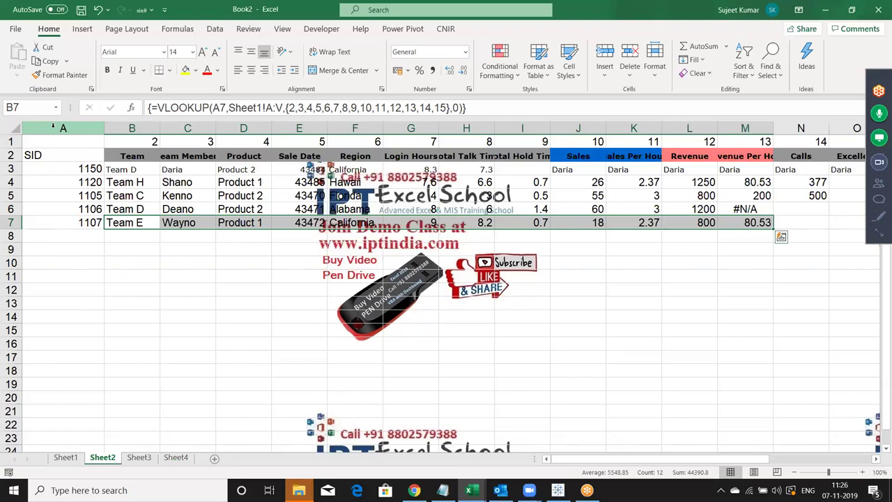
- Copy the Team, Login Hours, Sales, Calls and Excellent headers from Sheet1
left_click(129, 169)
left_click(131, 156)
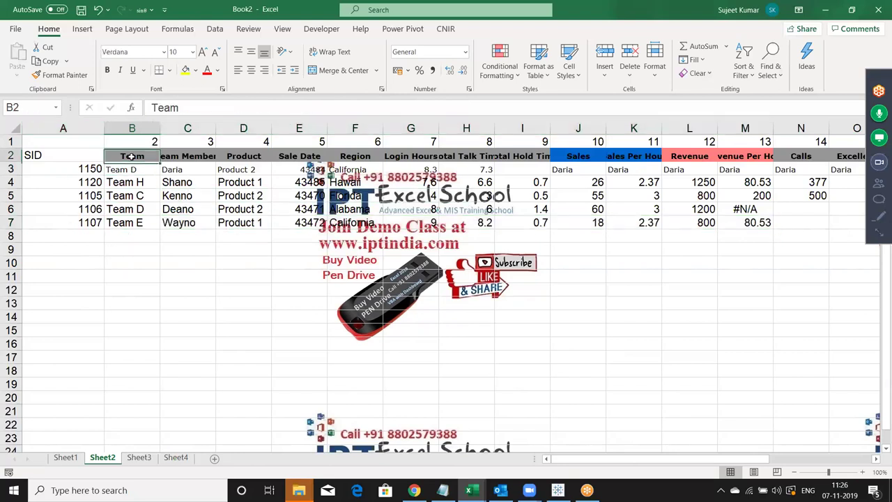
left_click(411, 156, "ctrl")
left_click(580, 155, "ctrl")
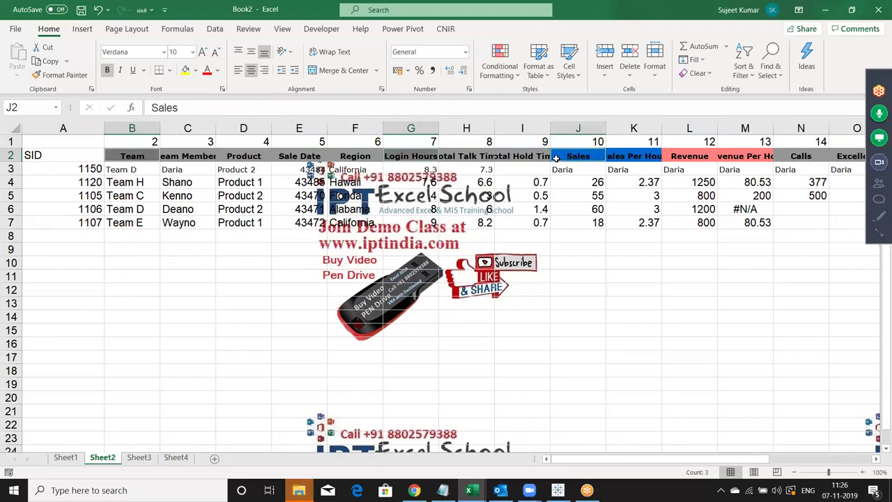
left_click(809, 155, "ctrl")
left_click(859, 156, "ctrl")
key("ctrl+c")
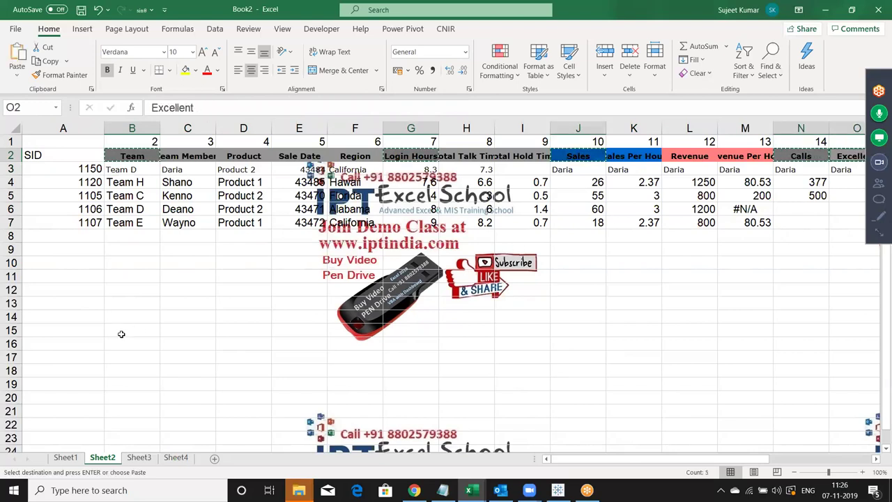
- Paste the copied headers into Sheet2 starting at B15
left_click(121, 334)
key("ctrl+v")
left_click(185, 343)
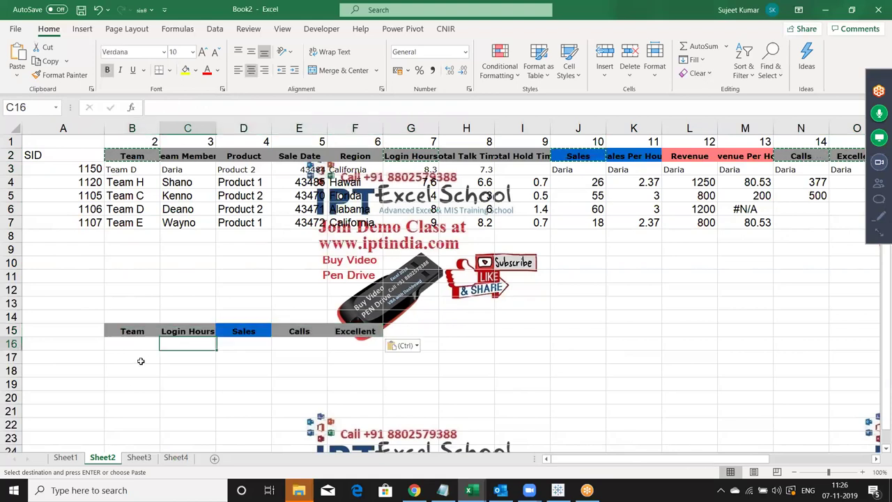
left_click(87, 343)
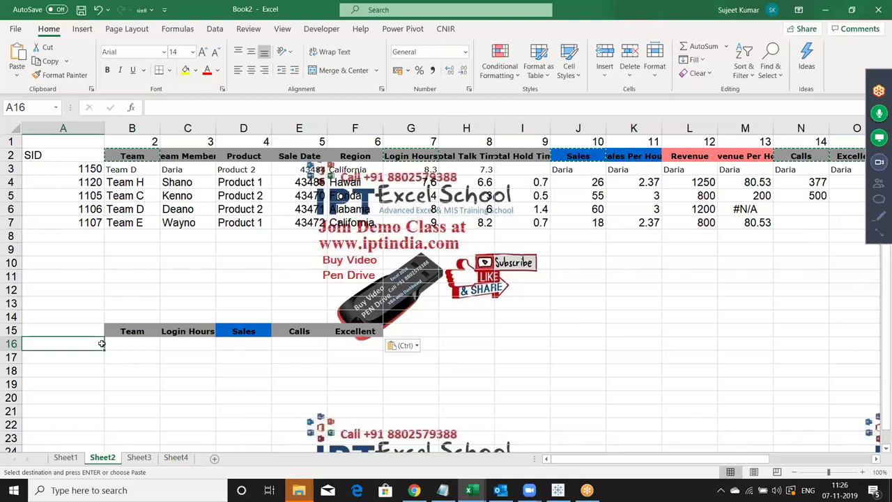
- Step across the new headings and back up to the VLOOKUP in B7
key("Up")
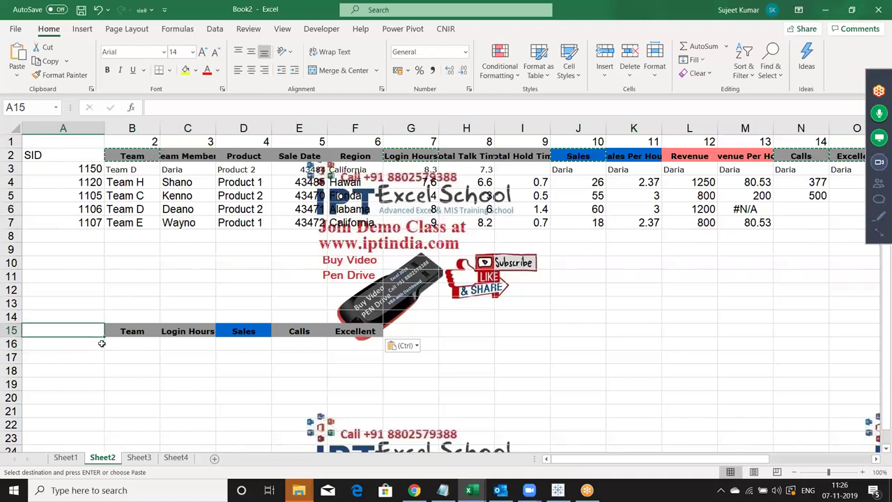
key("Right")
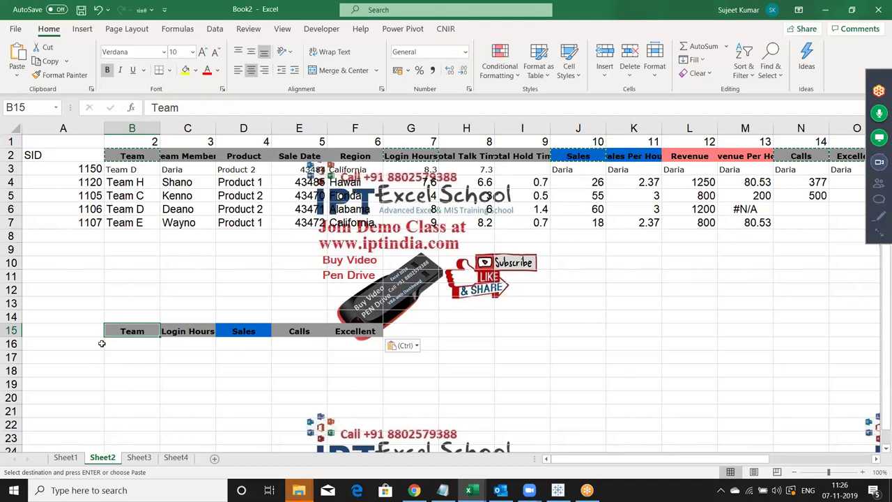
key("Right")
key("Right")
key("Right")
key("Right")
key("Right")
key("Left")
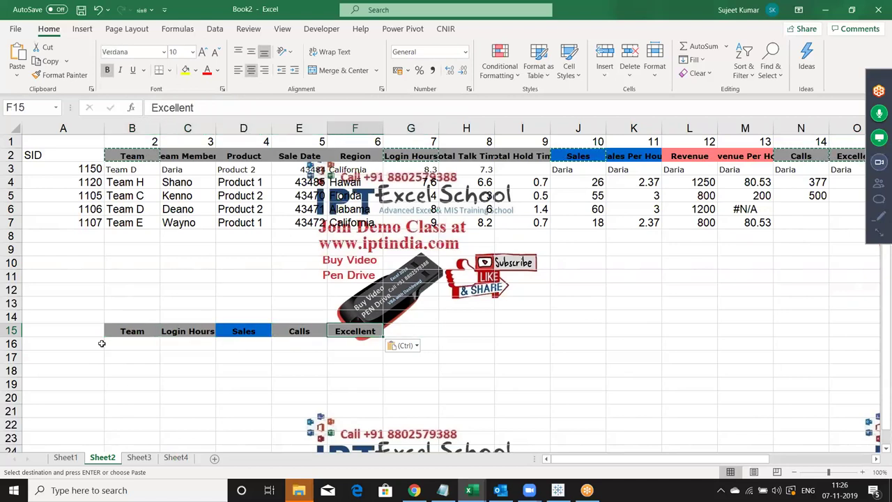
key("Home")
key("Up")
key("Up")
key("Up")
key("Up")
key("Up")
key("Up")
key("Up")
key("Right")
key("Down")
key("Down")
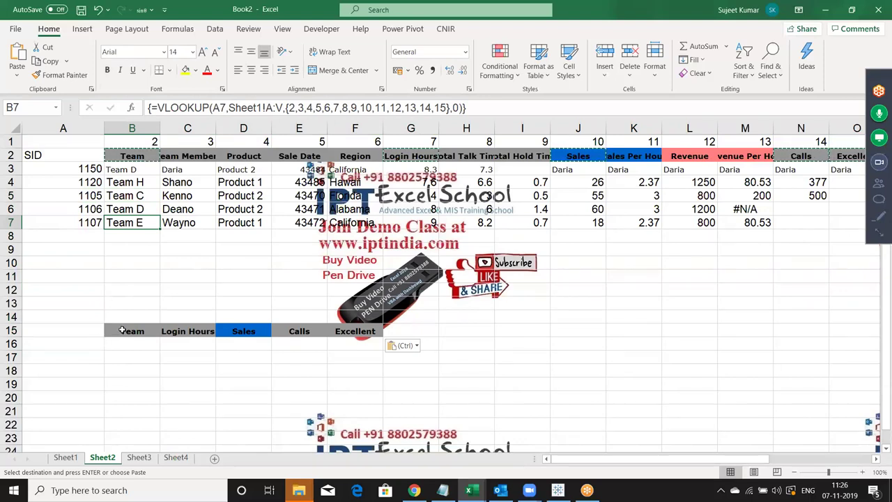
- Review Sheet1's header row, then return to Sheet2's Team heading
left_click(122, 329)
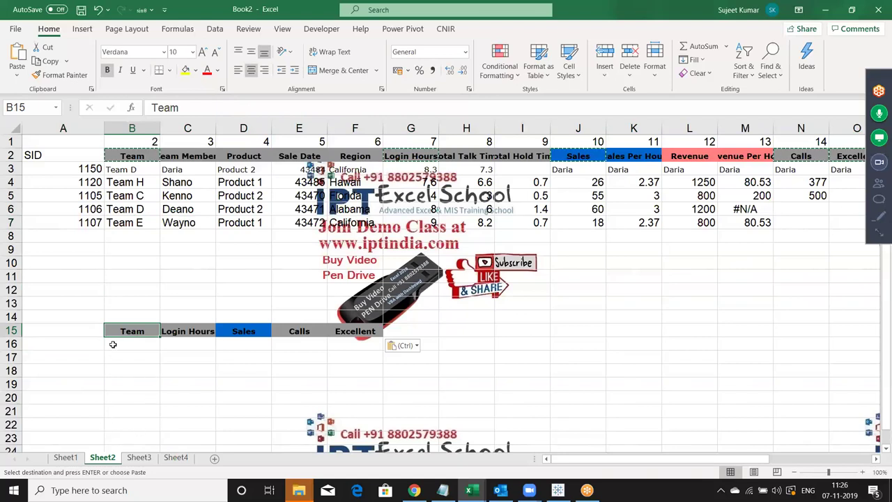
left_click(66, 457)
left_click(104, 142)
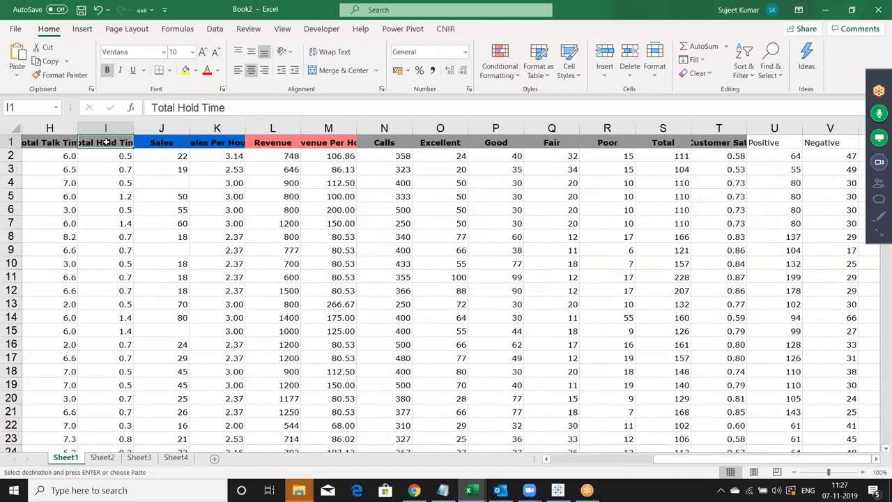
key("ctrl+Home")
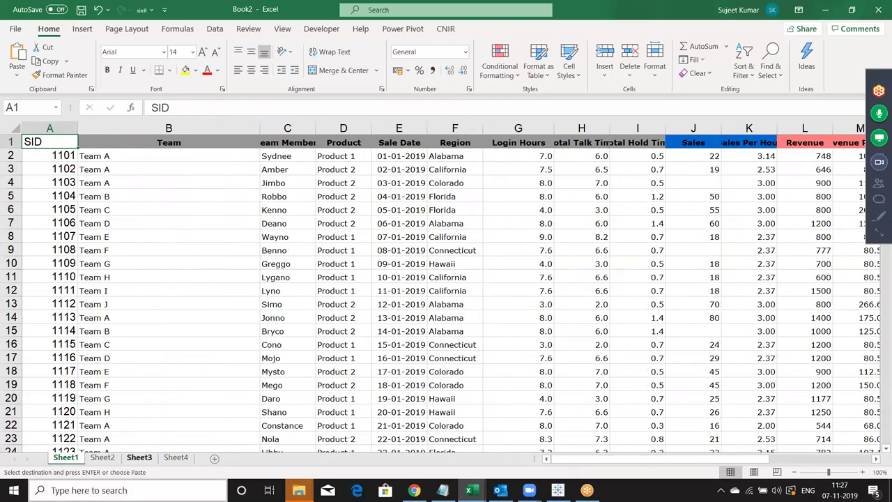
left_click(102, 457)
key("ctrl+v")
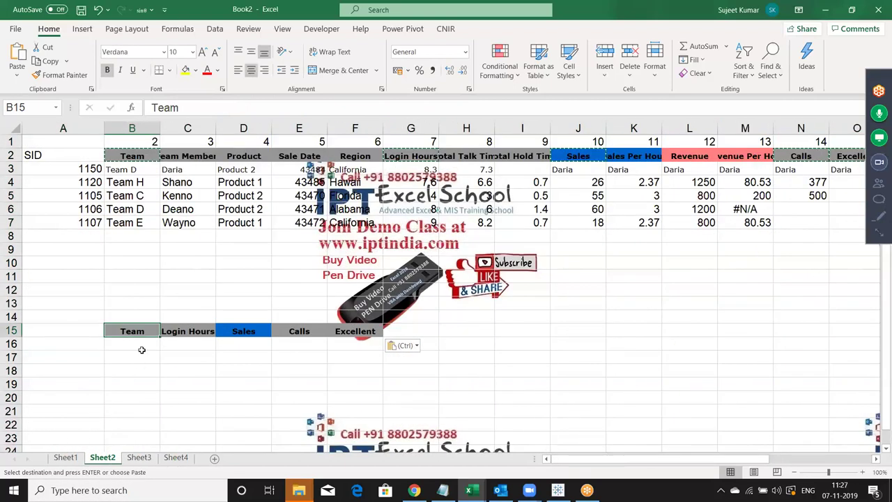
- Enter =MATCH(B15,Sheet1!1:1,0) in B14 so it returns 2
left_click(139, 314)
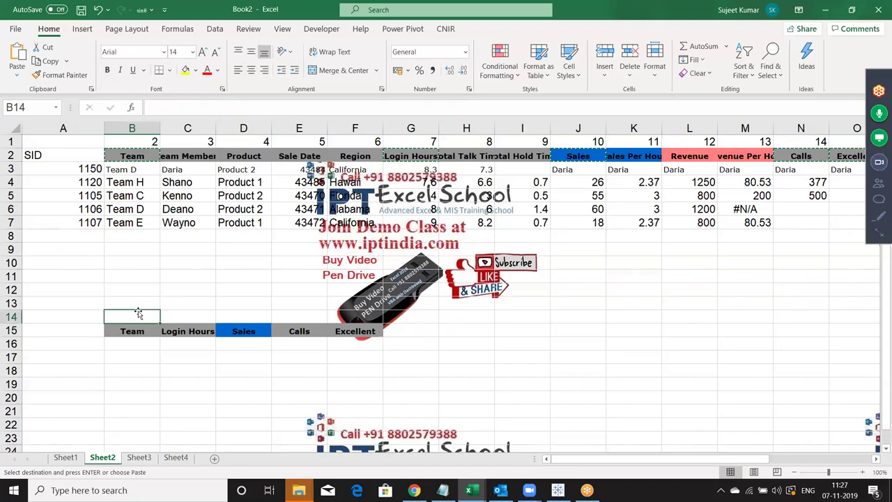
type("=m")
key("Tab")
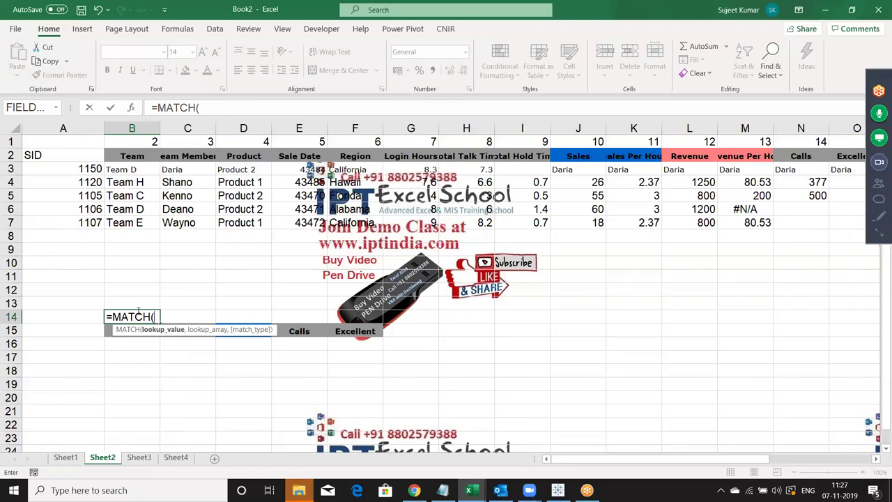
left_click(136, 332)
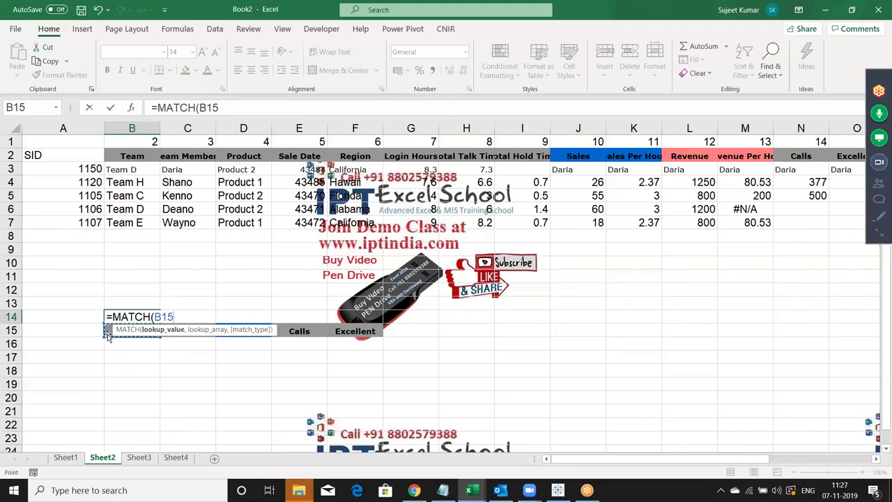
type(",")
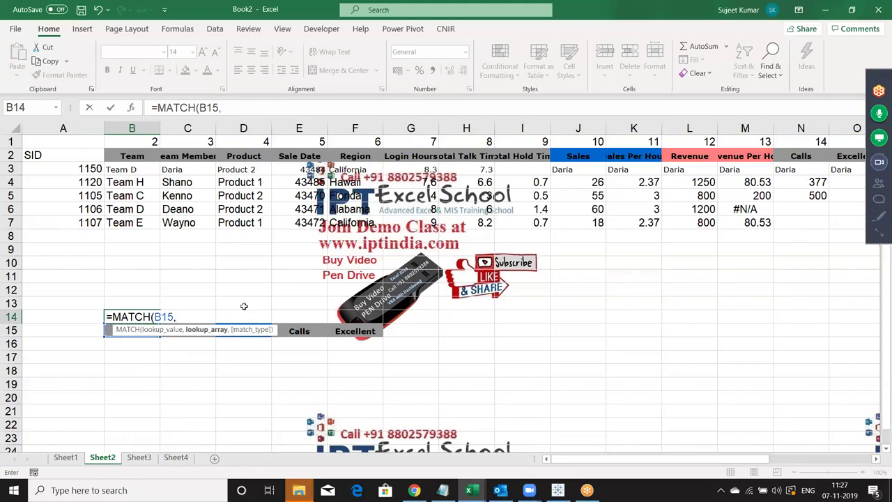
left_click(67, 457)
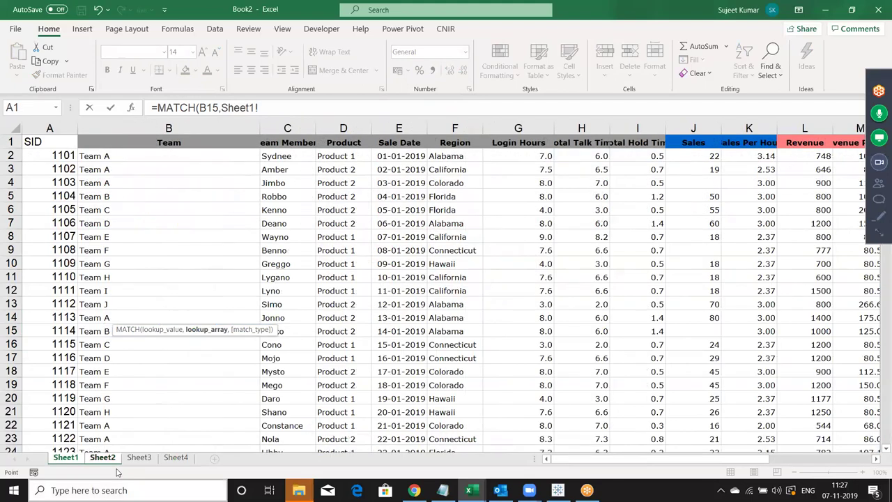
left_click(10, 141)
type(",")
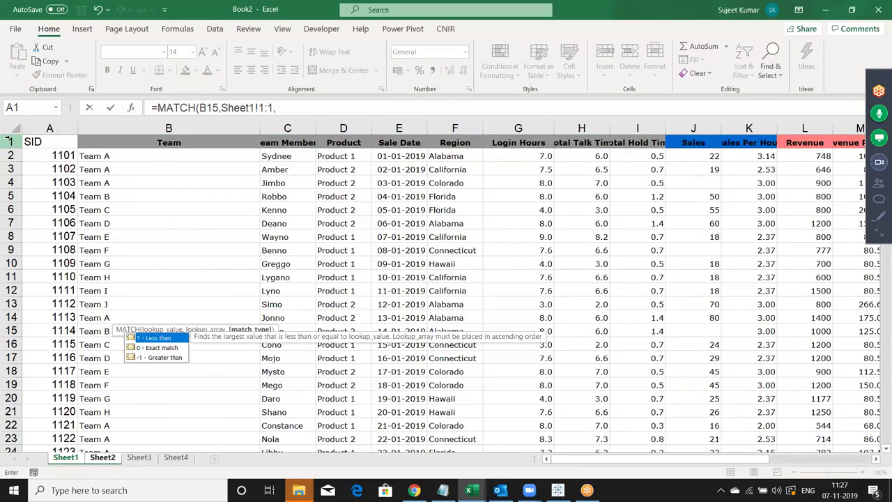
type("0)")
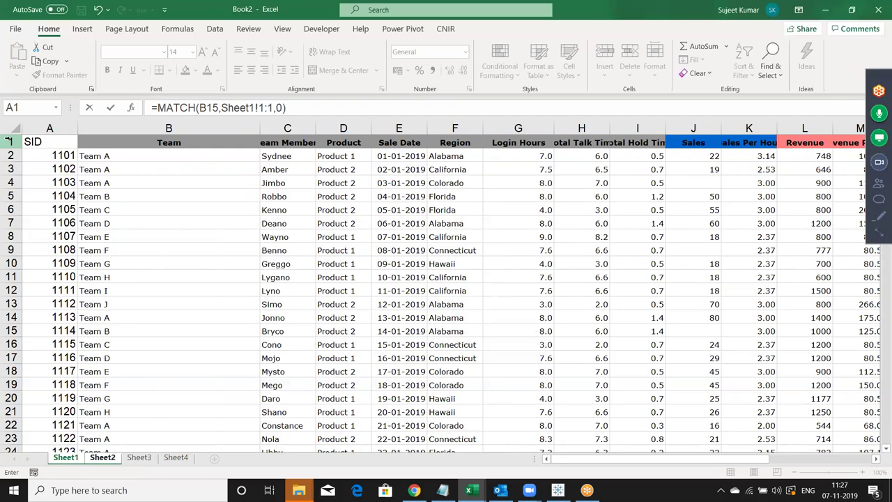
key("ctrl+Page_Down")
key("Return")
key("Up")
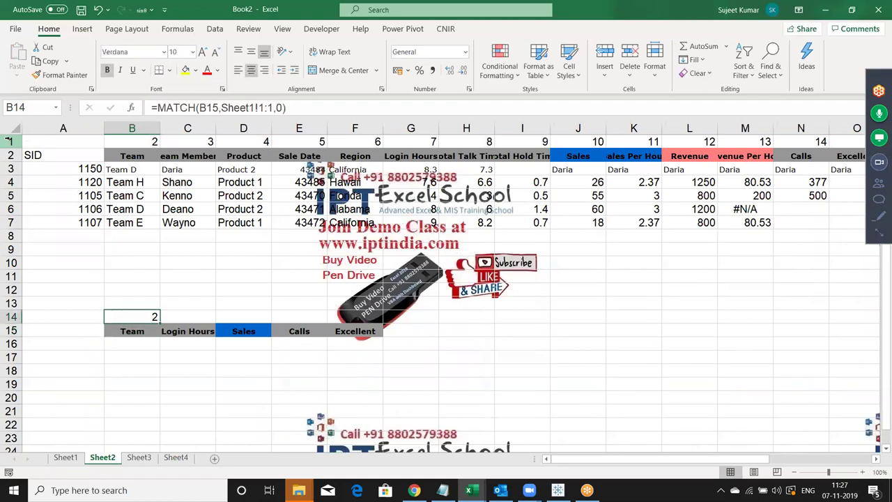
- Enter SID 1108 in A16
key("Down")
key("Down")
key("Left")
type("1108")
key("Tab")
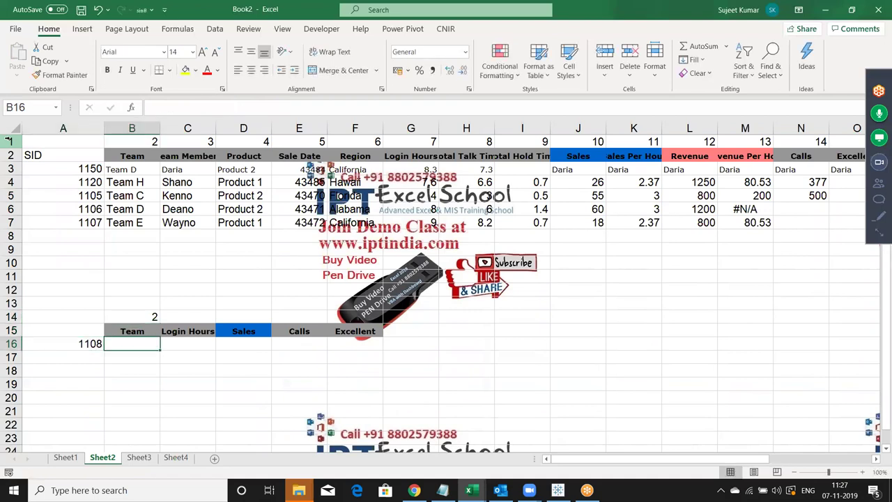
- Enter =VLOOKUP(A16,Sheet1!A:V,B14,0) in B16 so it returns Team F
type("=vl")
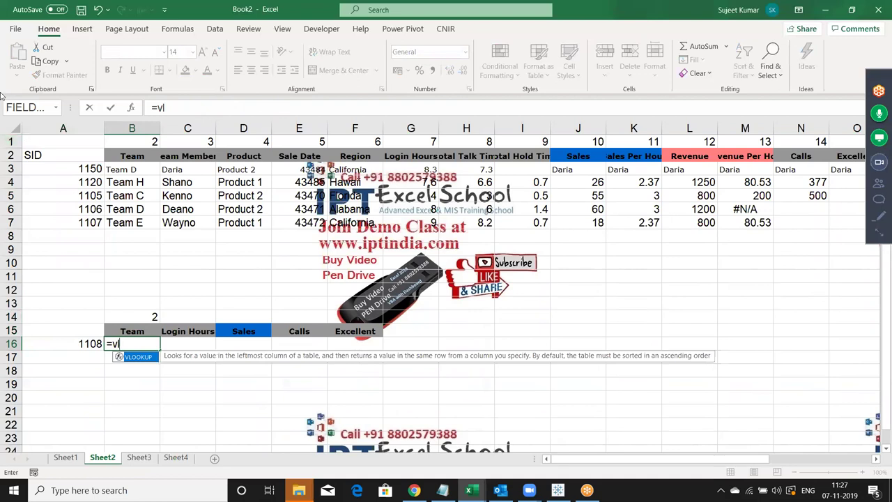
key("Tab")
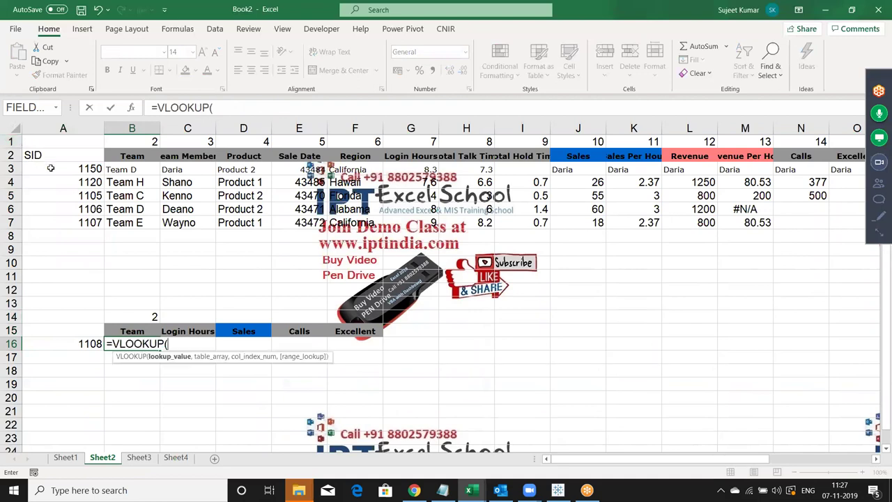
left_click(90, 345)
type(",")
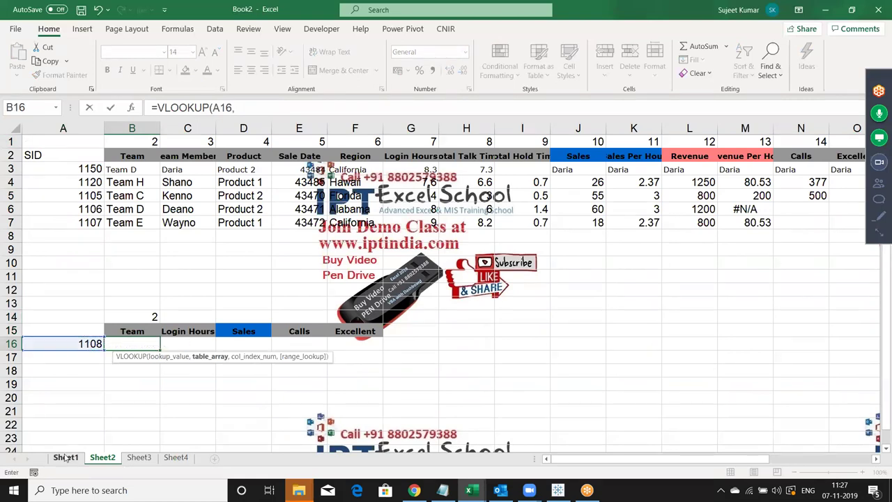
left_click(67, 457)
left_click(55, 128)
key("ctrl+shift+Right")
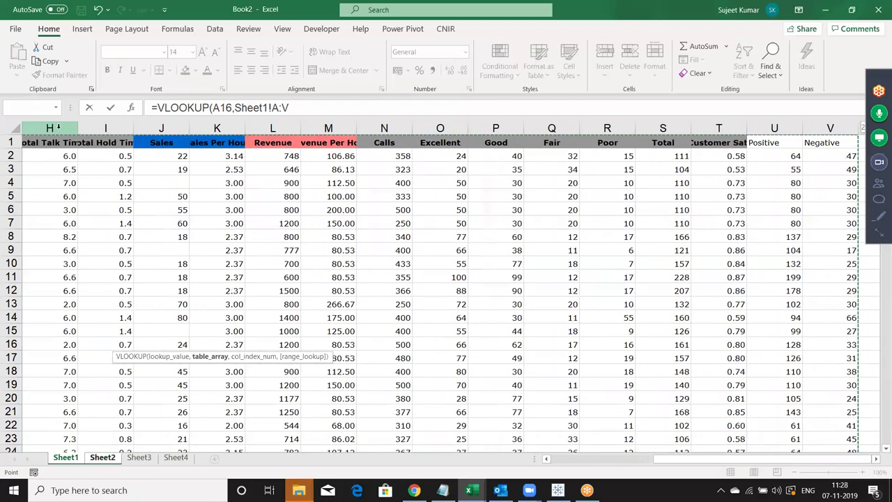
type(",")
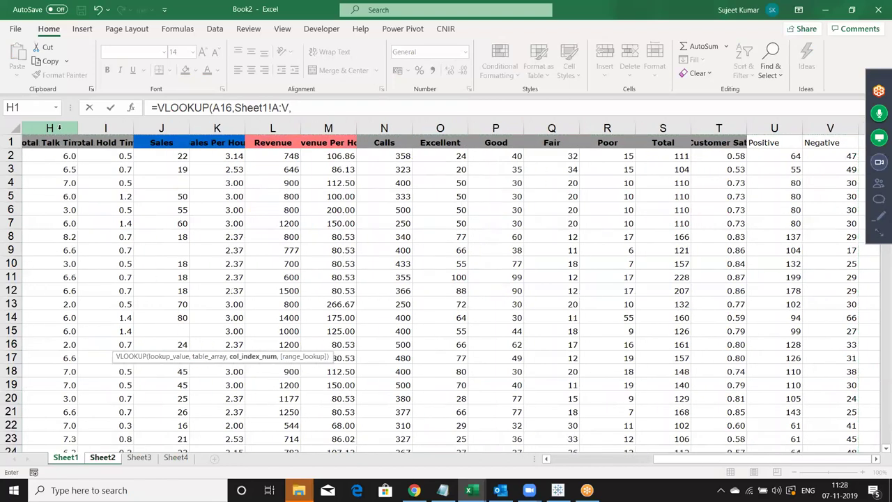
type("b")
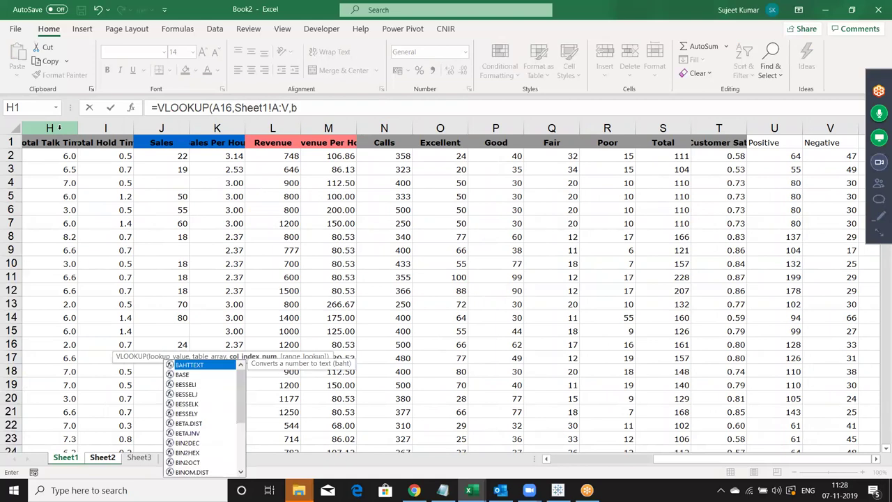
type("14,0)")
key("Return")
key("Up")
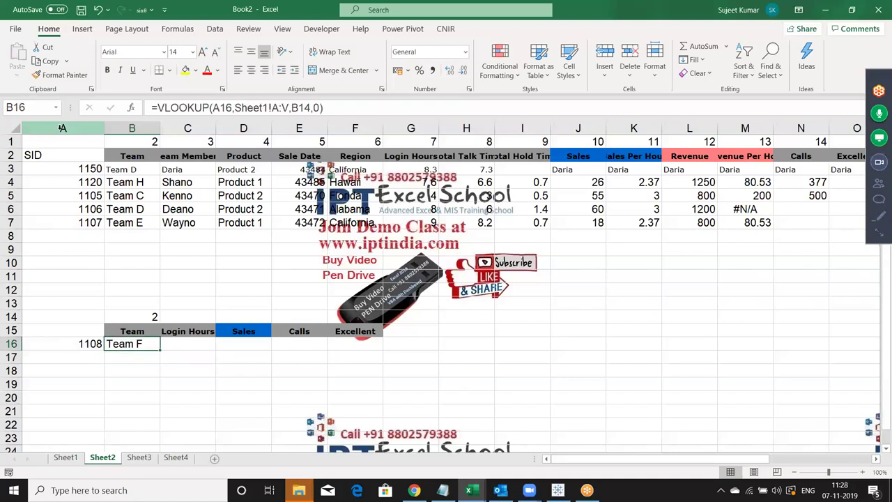
- Replace the B14 reference in B16 with the copied MATCH formula
key("Up")
key("Up")
key("F2")
key("ctrl+c")
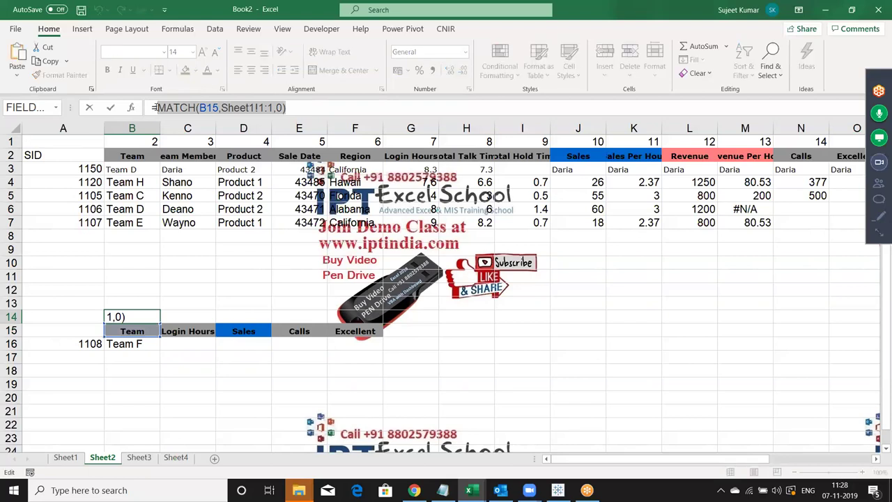
key("Return")
key("Down")
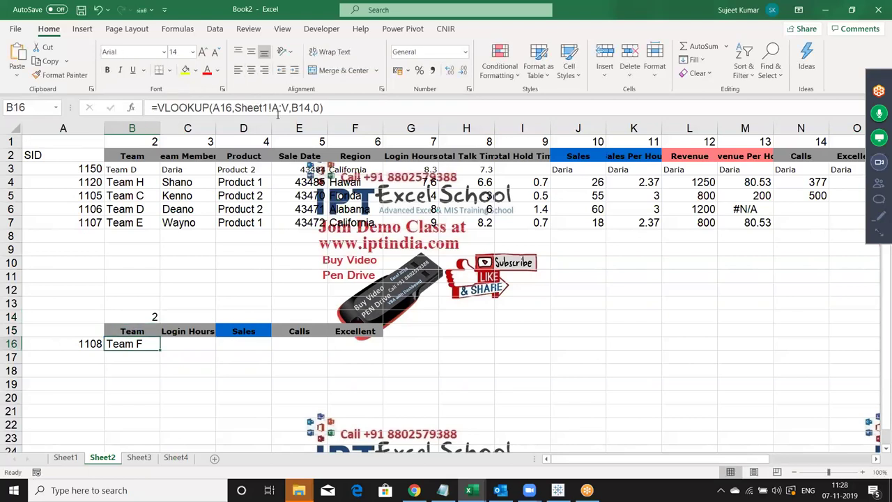
left_click(308, 107)
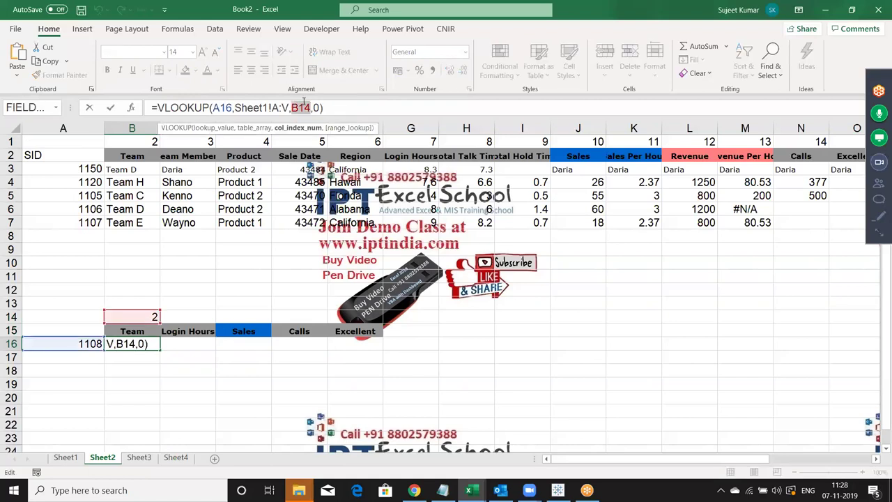
key("ctrl+v")
key("ctrl+Return")
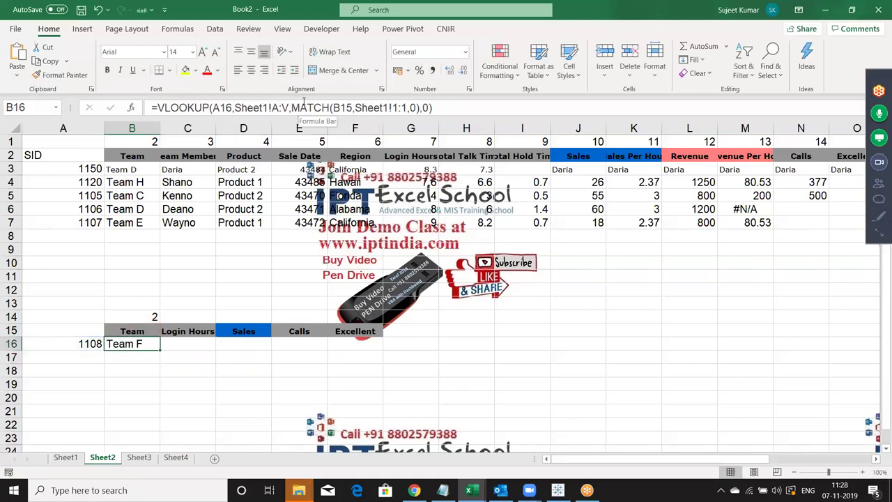
- Lock B16's references with $ and F4, including $1:$1, then fill across B16:F16
left_click(213, 107)
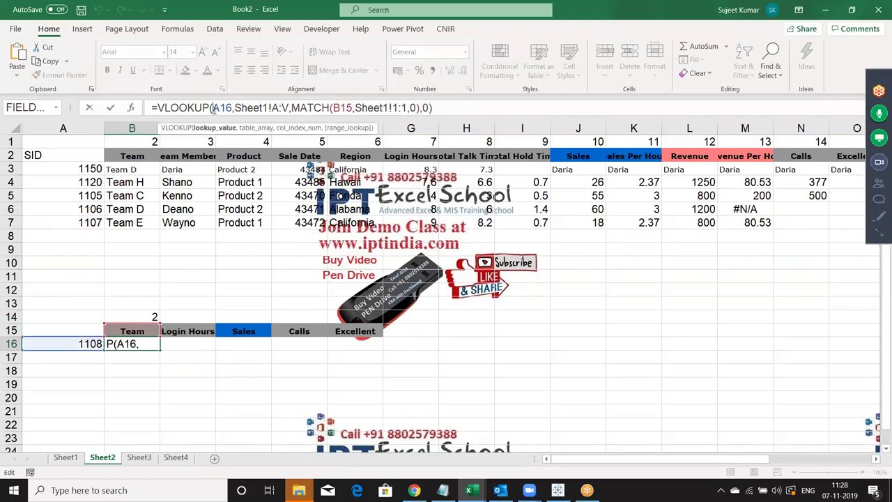
type("$")
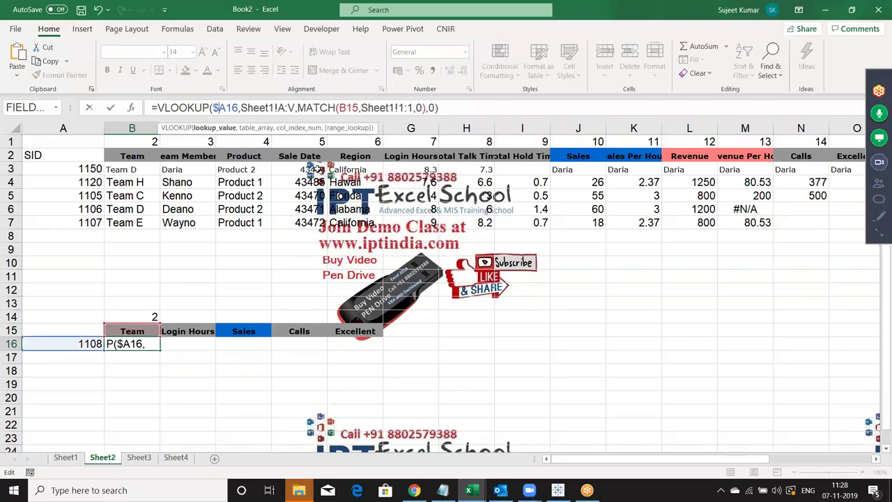
left_click(291, 108)
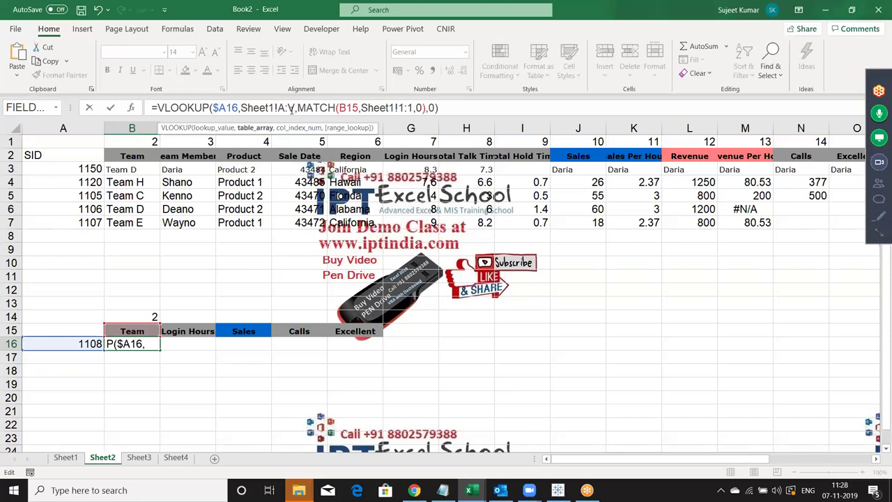
key("F4")
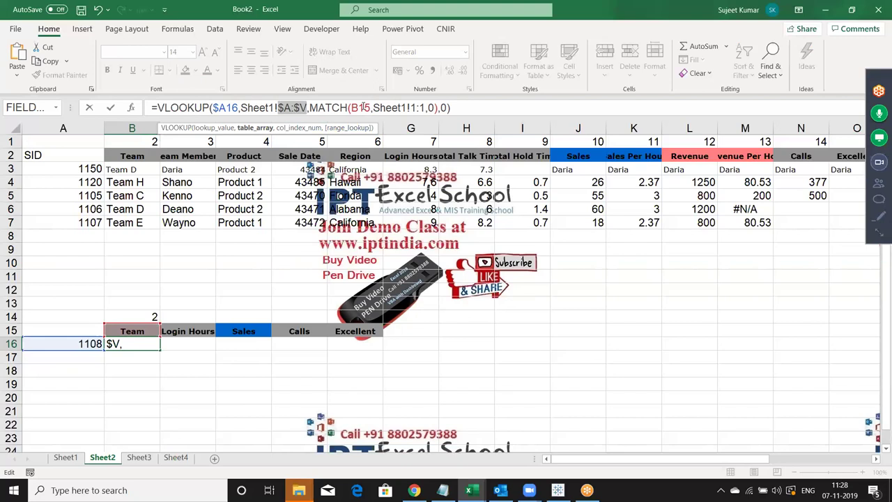
left_click(364, 107)
type("$")
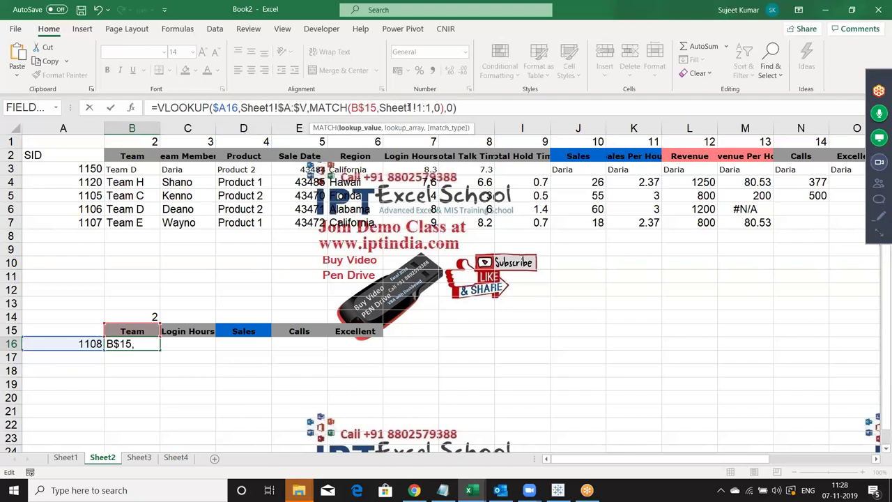
left_click(418, 107)
key("F4")
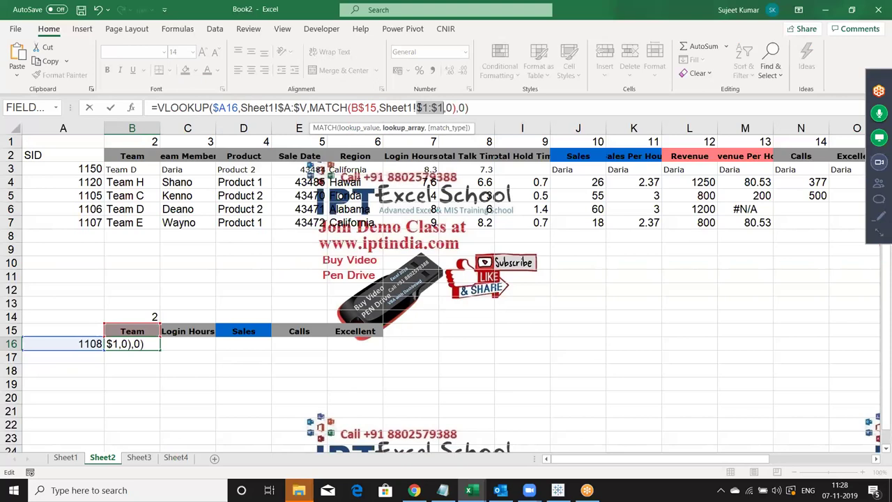
key("Return")
left_click_drag(132, 344, 354, 344)
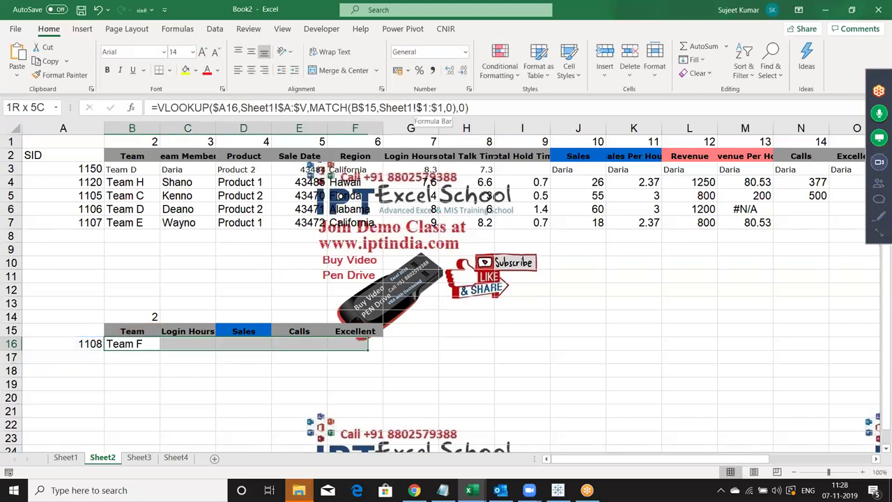
key("ctrl+r")
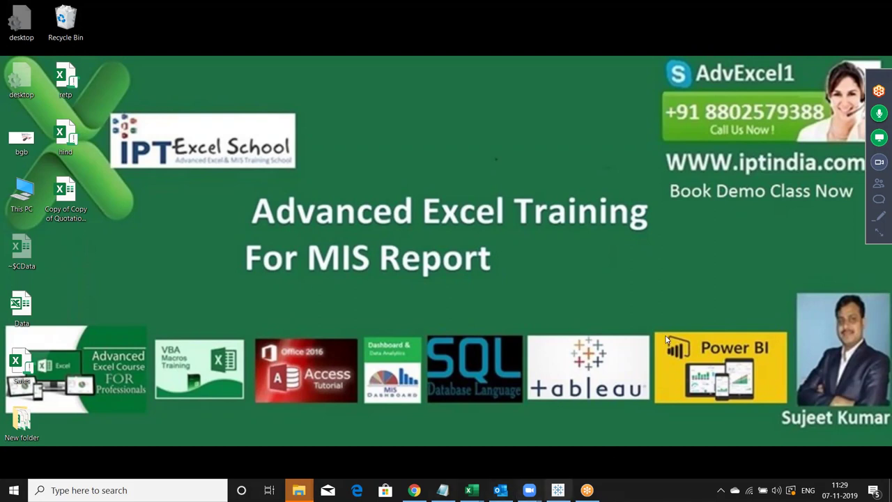
- Switch to Book4 and enter 9:20 in D11 and 9.20 in E11
mouse_move(472, 490)
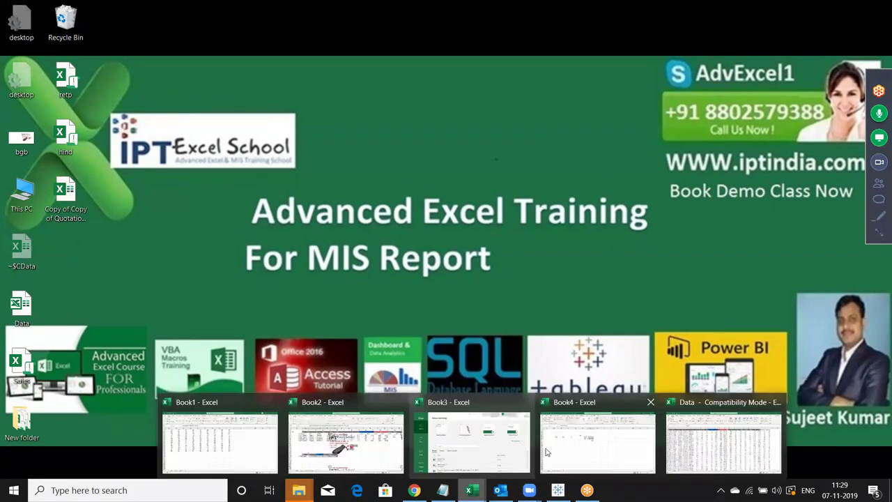
left_click(599, 446)
left_click(237, 275)
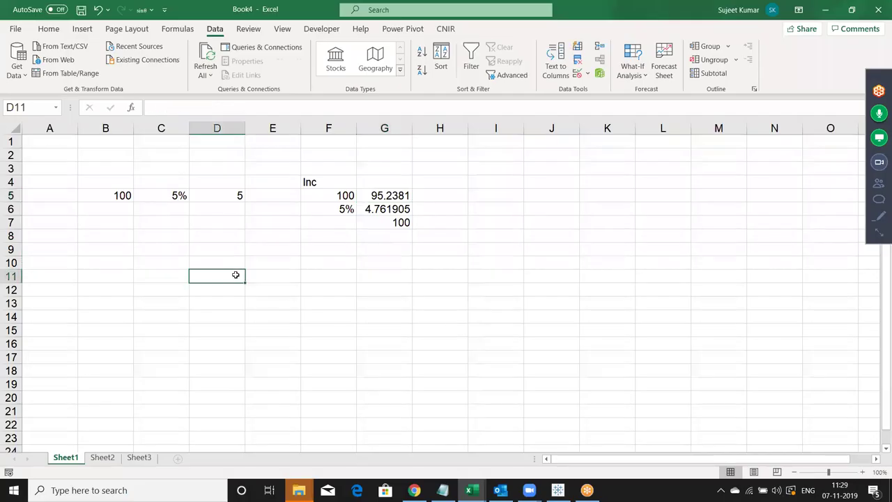
type("9:20")
key("Tab")
type("9.20")
key("Return")
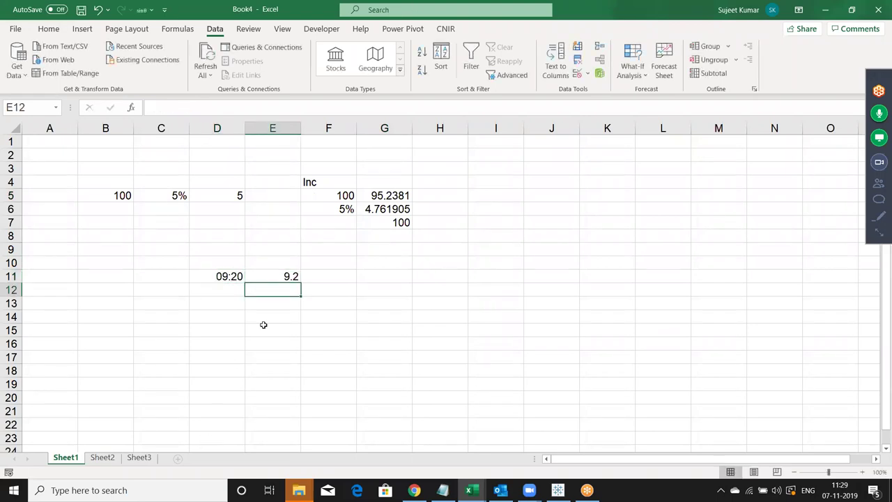
- Format E11 to show two decimal places, displaying 9.20
left_click(287, 274)
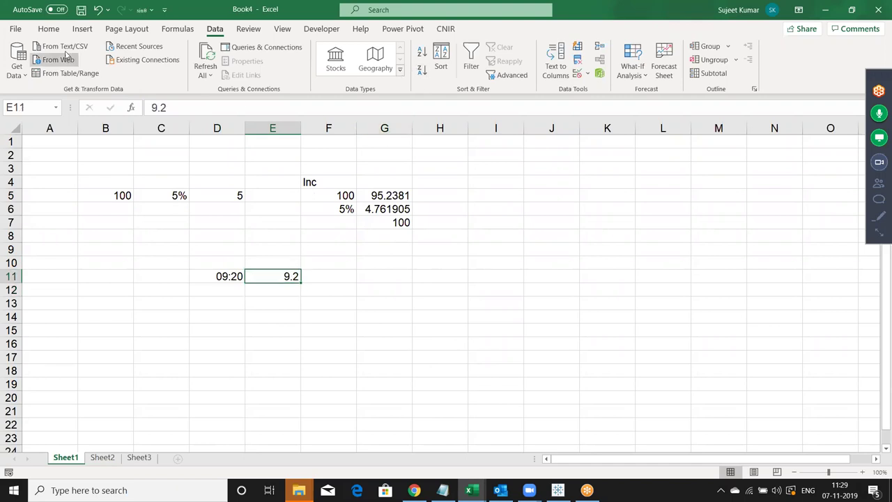
left_click(48, 28)
left_click(448, 74)
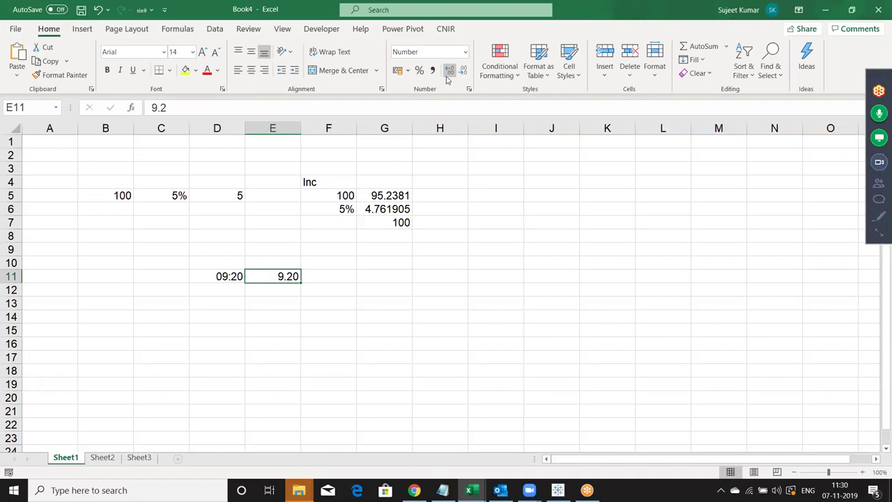
key("Right")
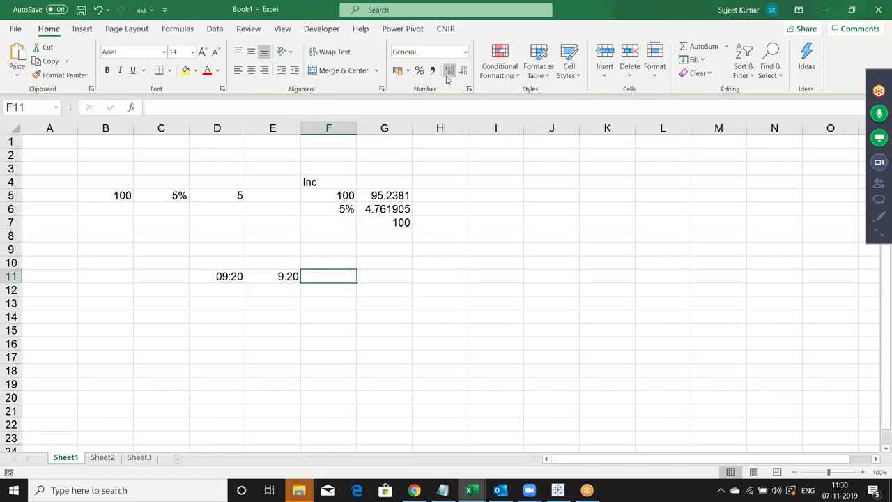
type("=")
key("Left")
type("/24")
key("ctrl+Return")
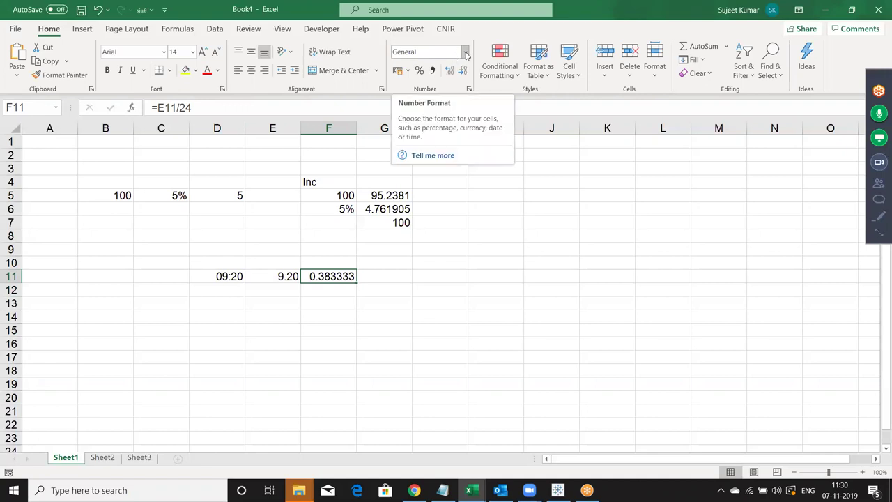
left_click(467, 55)
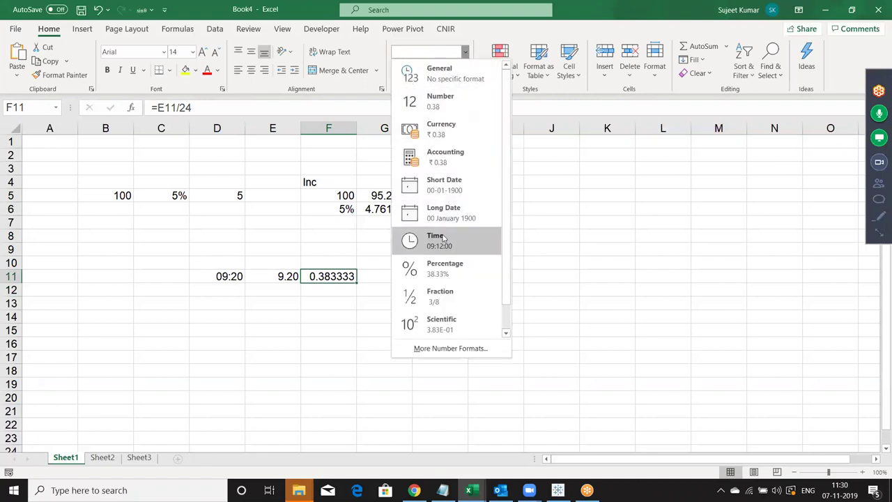
left_click(481, 236)
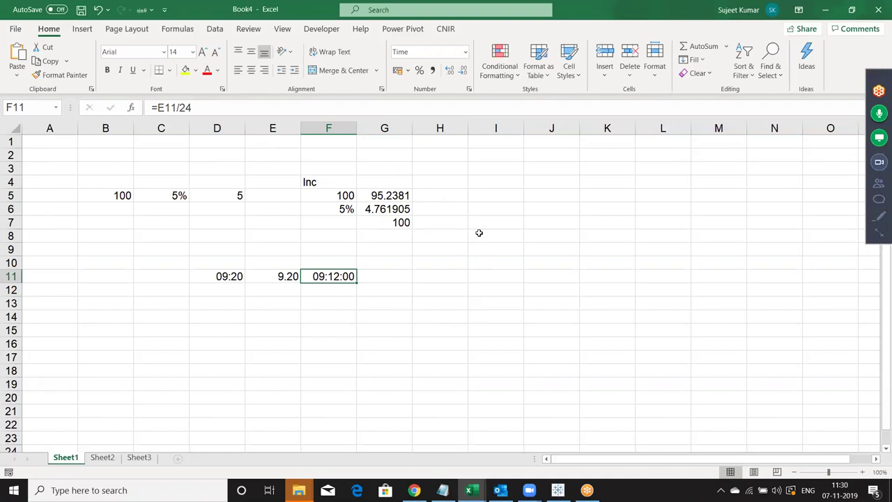
key("Delete")
- Enter the formula =D11*24 in D12 to multiply the 09:20 time by 24
key("Left")
key("Down")
key("Left")
type("=")
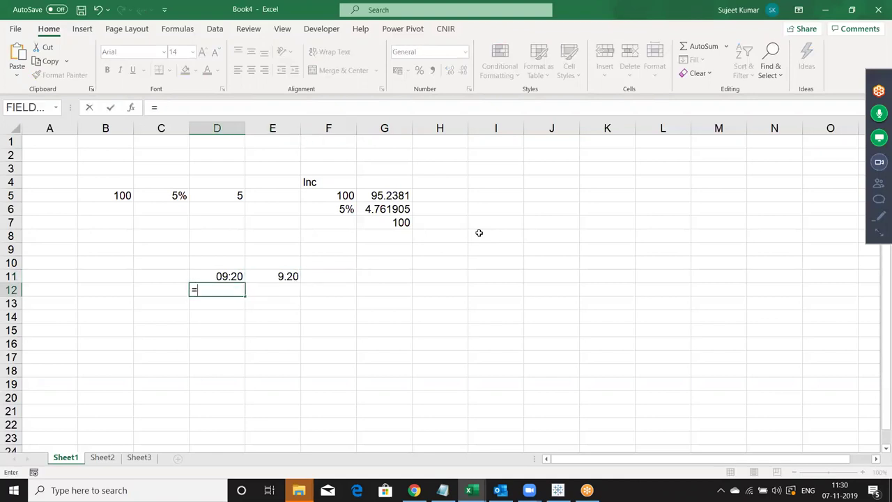
key("Up")
type("*24")
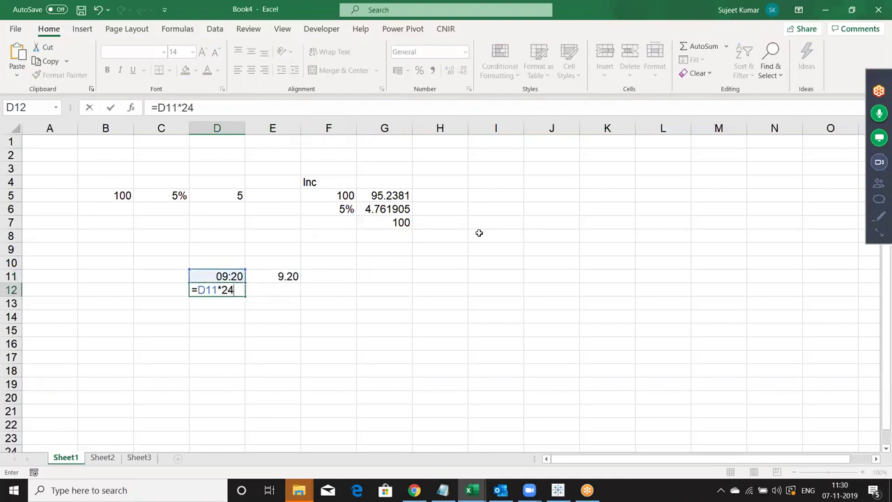
key("Return")
key("Up")
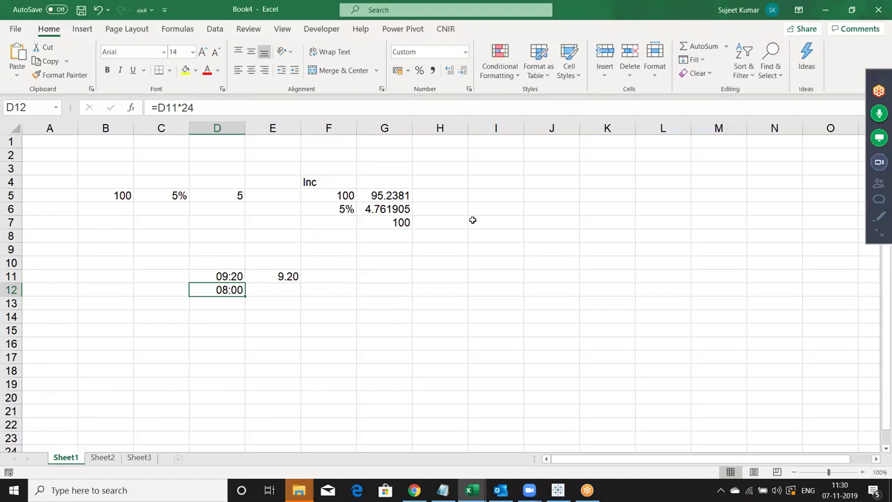
- Change D12's formula to =D11*23 as a trial, then restore it to =D11*24
left_click(191, 107)
key("BackSpace")
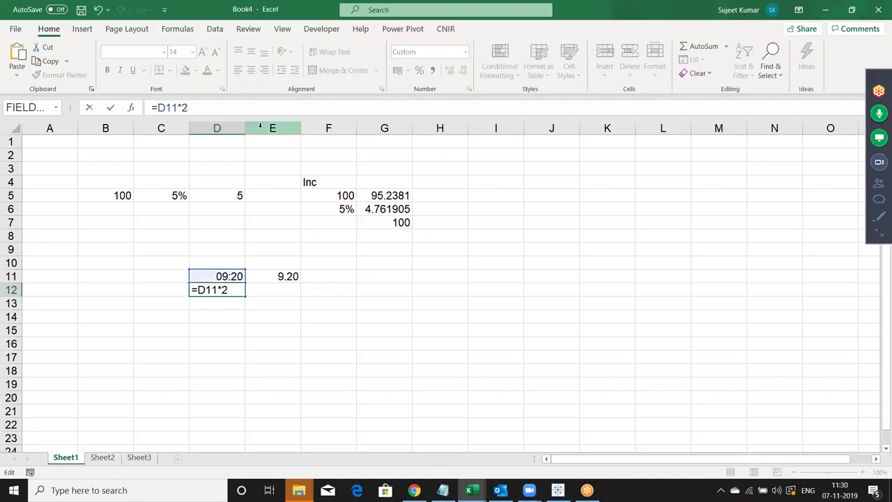
type("3")
key("Return")
key("Up")
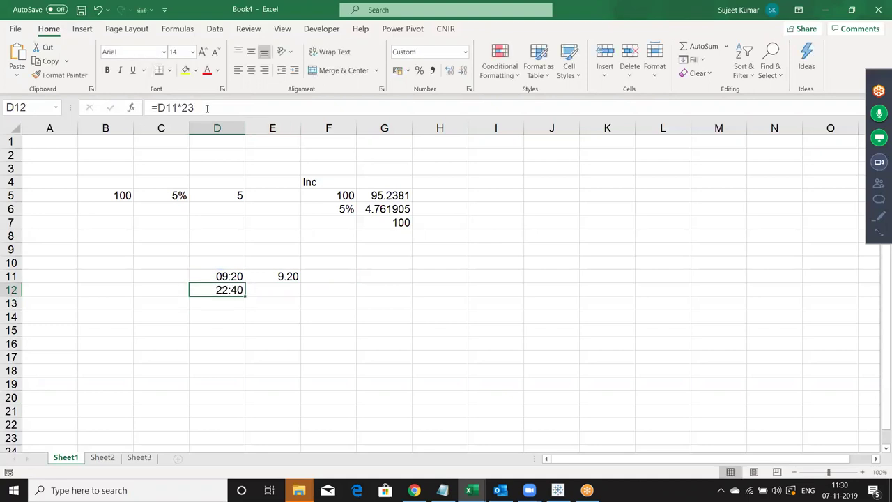
left_click(207, 107)
key("BackSpace")
type("4")
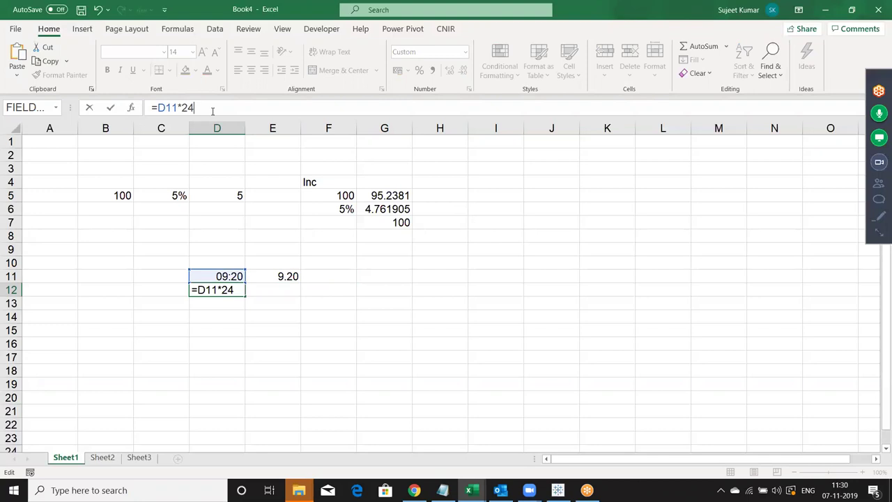
key("Return")
key("Up")
key("Up")
- Compare D11's 09:20 time, E11's 9.20, and D12's formula still showing 08:00
key("Down")
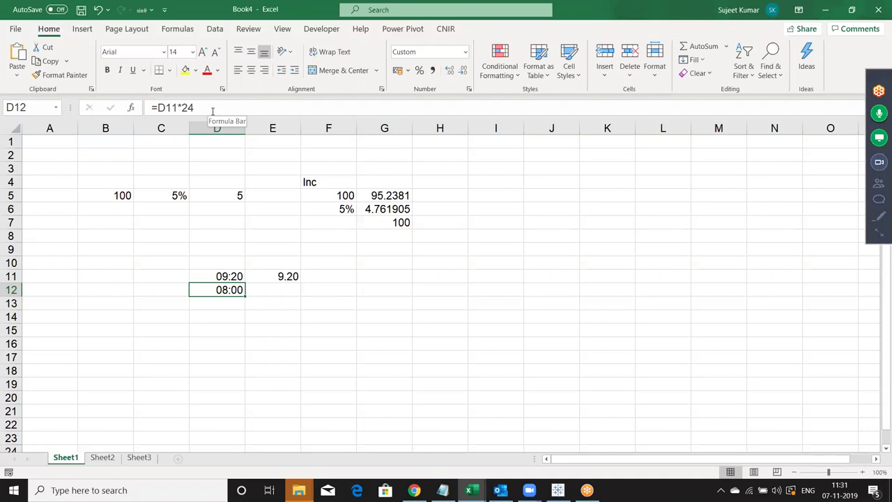
key("Up")
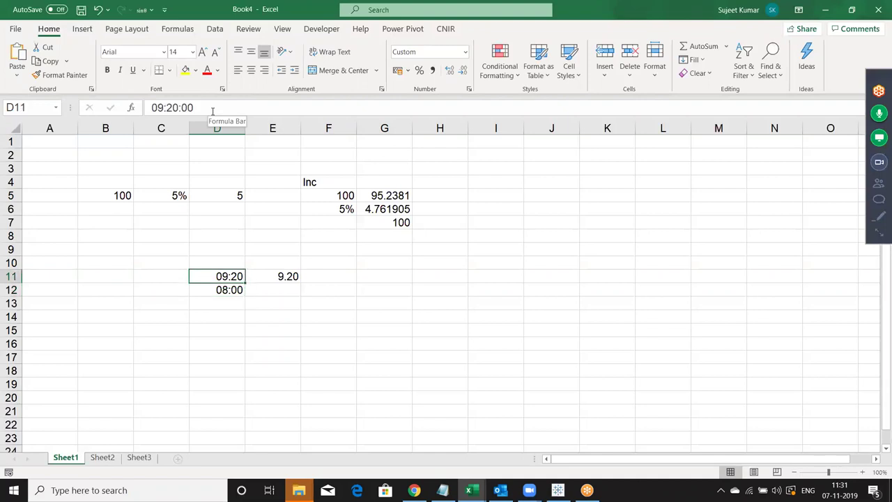
key("Right")
key("Right")
key("Left")
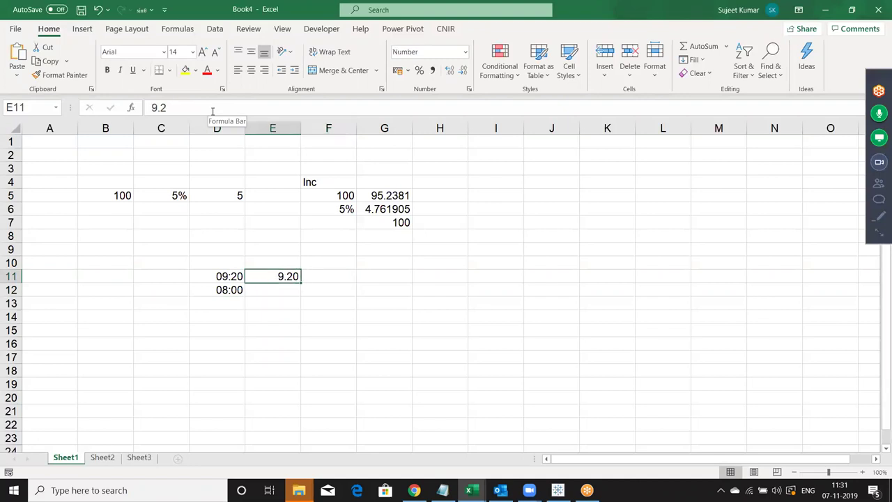
key("Left")
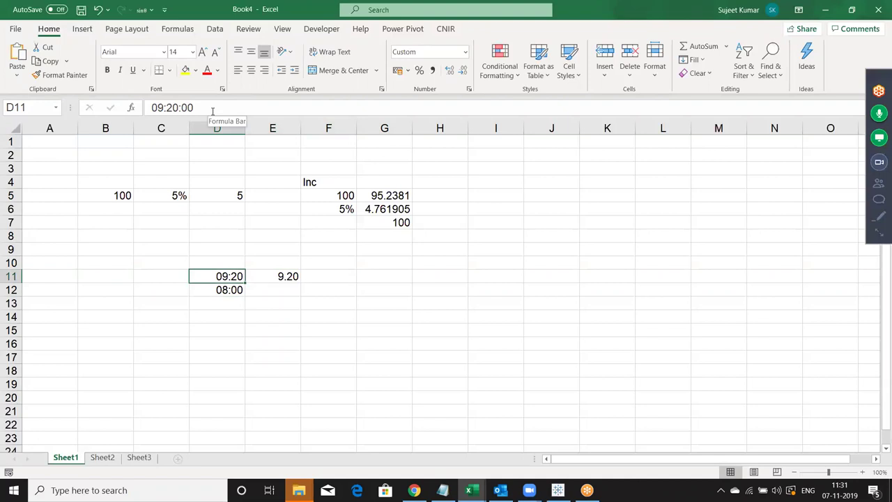
key("Down")
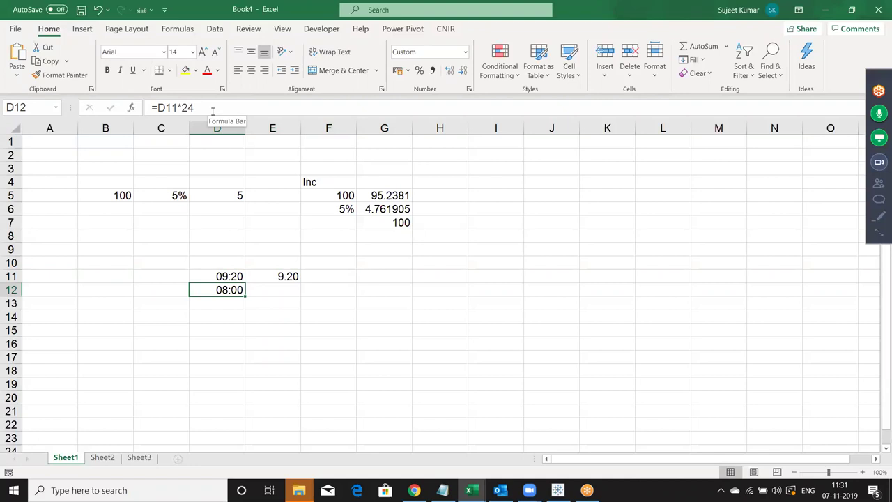
key("Up")
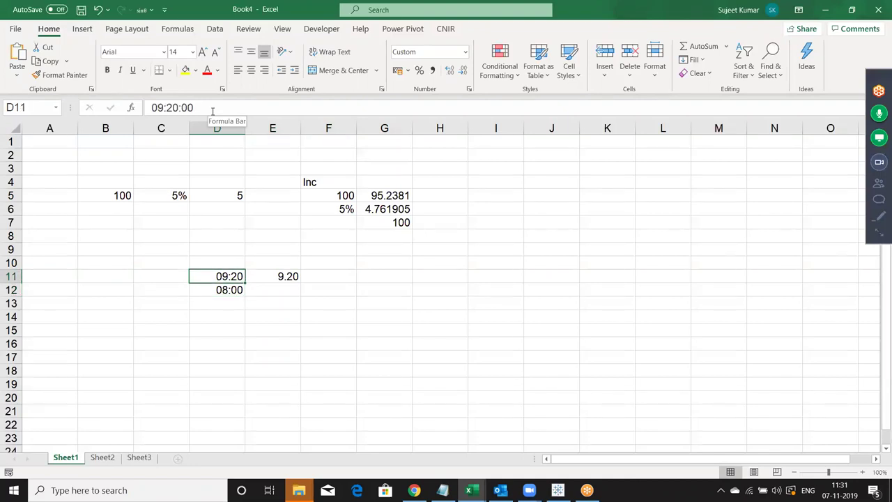
key("Down")
key("Up")
key("Down")
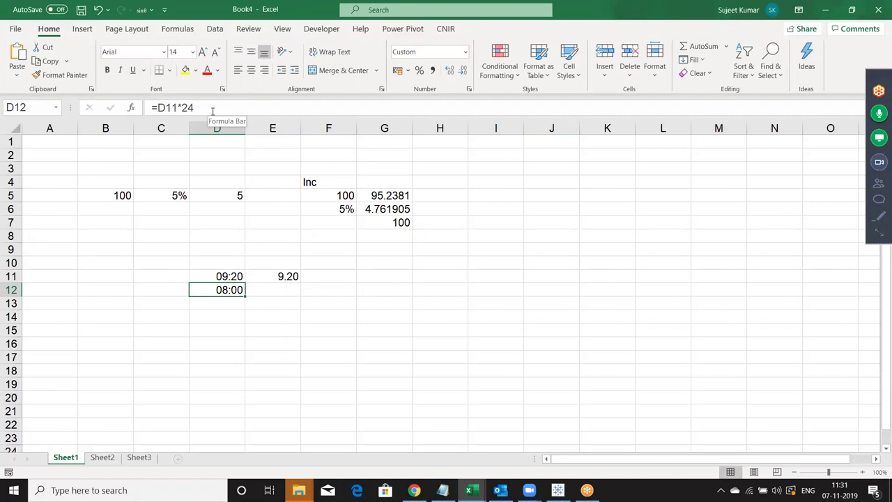
- Format D12 as General and reduce its decimals so it shows 9.33
left_click(465, 53)
left_click(455, 69)
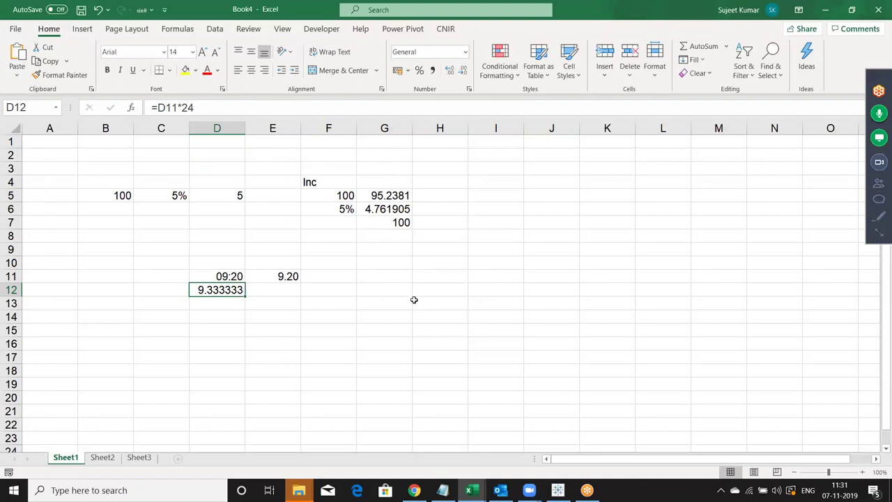
left_click(463, 71)
left_click(464, 71)
left_click(464, 71)
left_click(464, 72)
- Enter 60 in G11 and 100 in H11, then minimize Book4 to the desktop
left_click(352, 280)
key("Right")
type("60")
key("Right")
type("100")
key("Return")
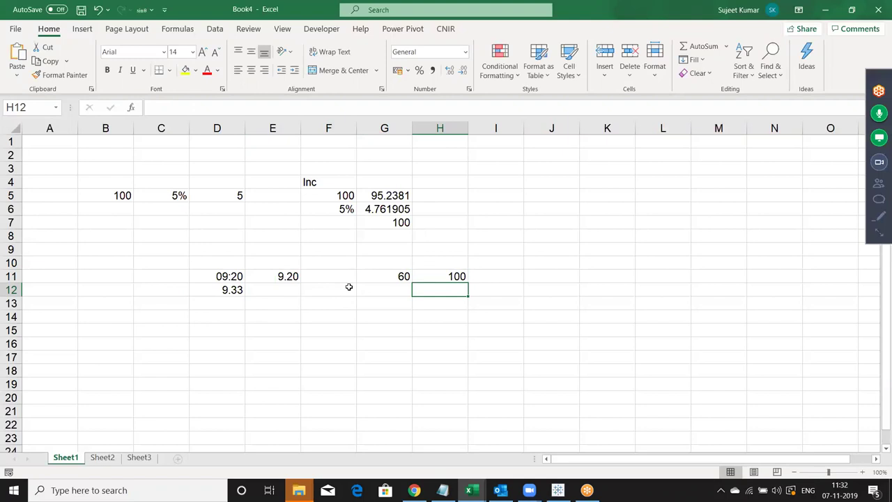
key("F2")
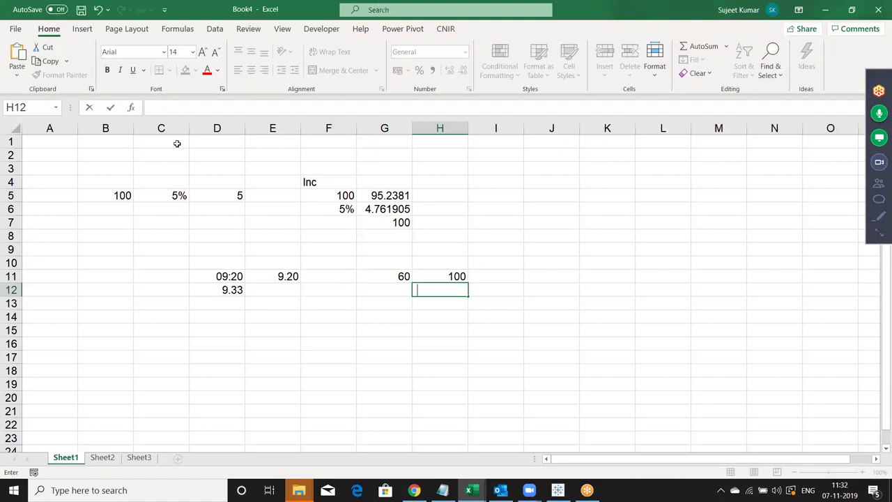
key("super+d")
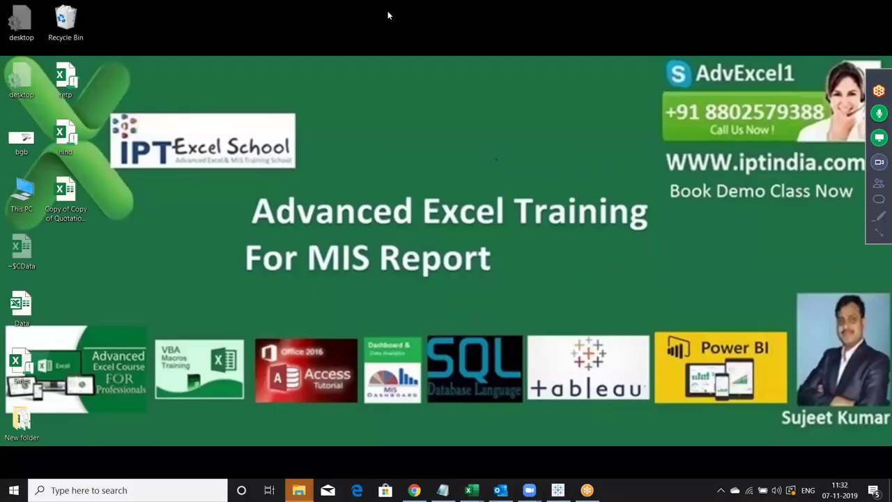